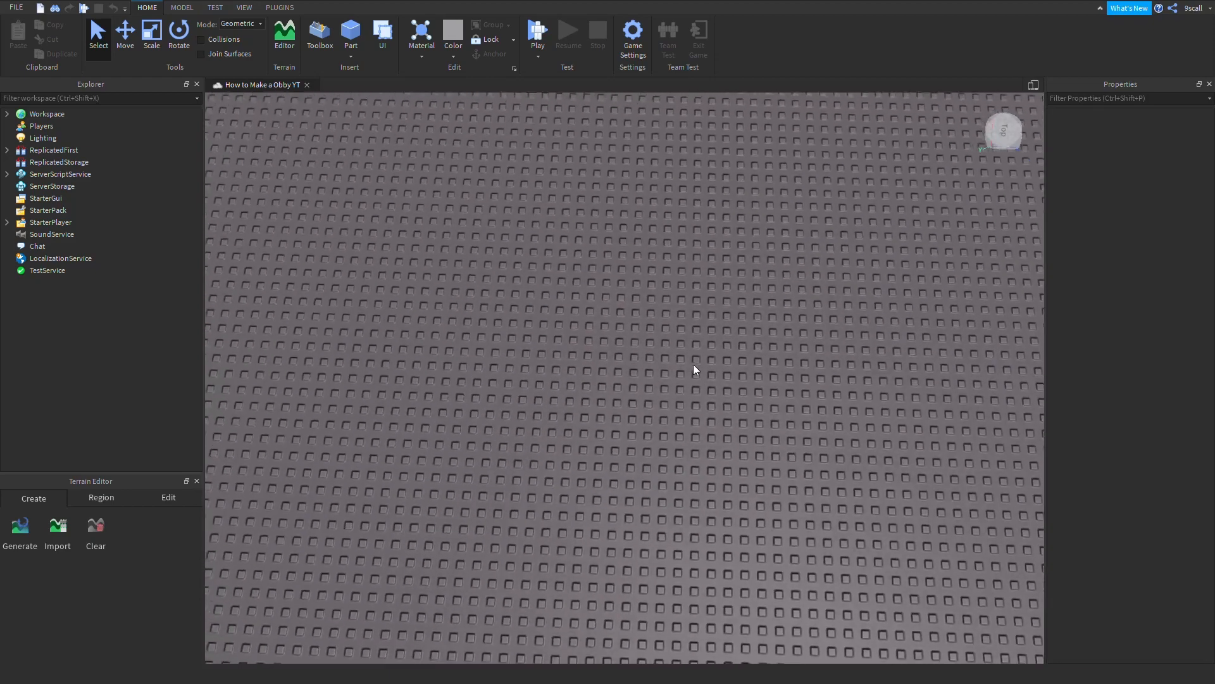
scroll(693, 364, up, 10)
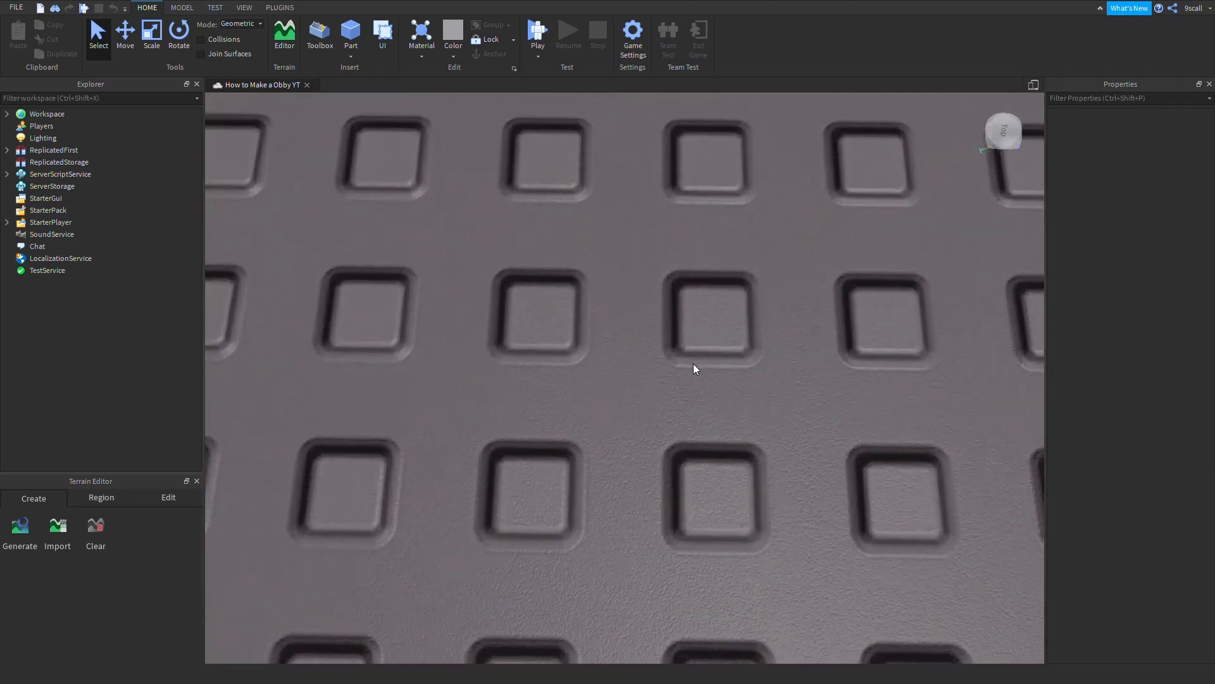
scroll(693, 363, up, 3)
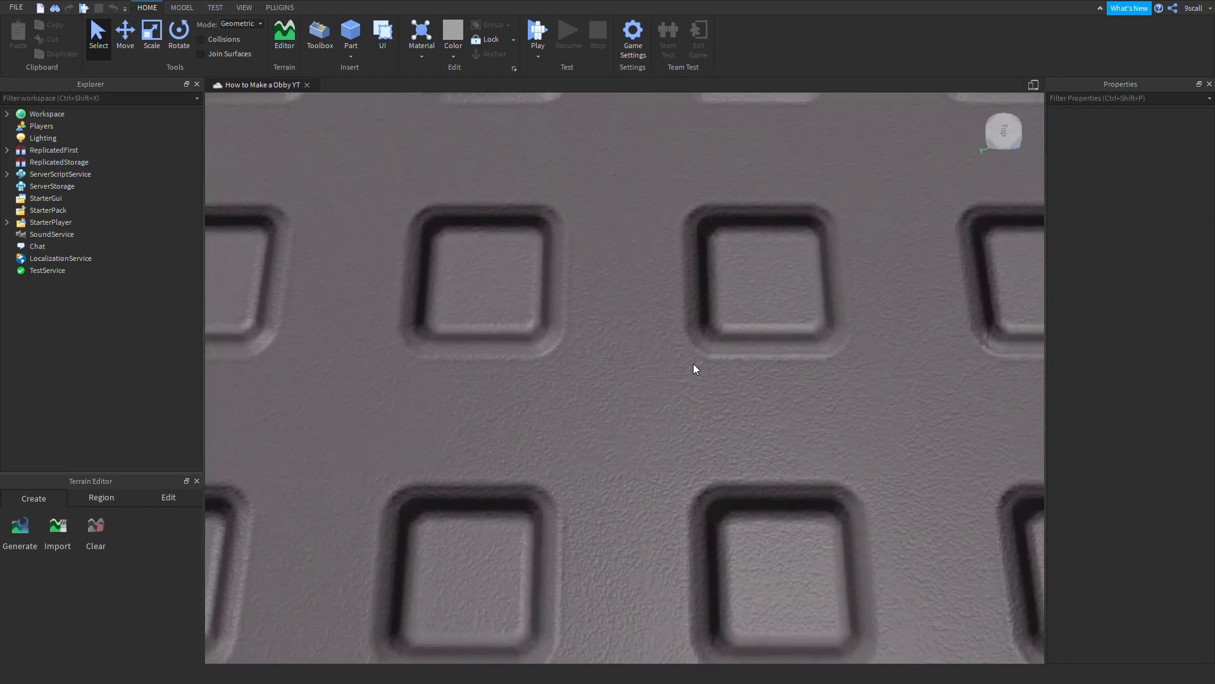
scroll(693, 363, down, 5)
scroll(693, 363, up, 2)
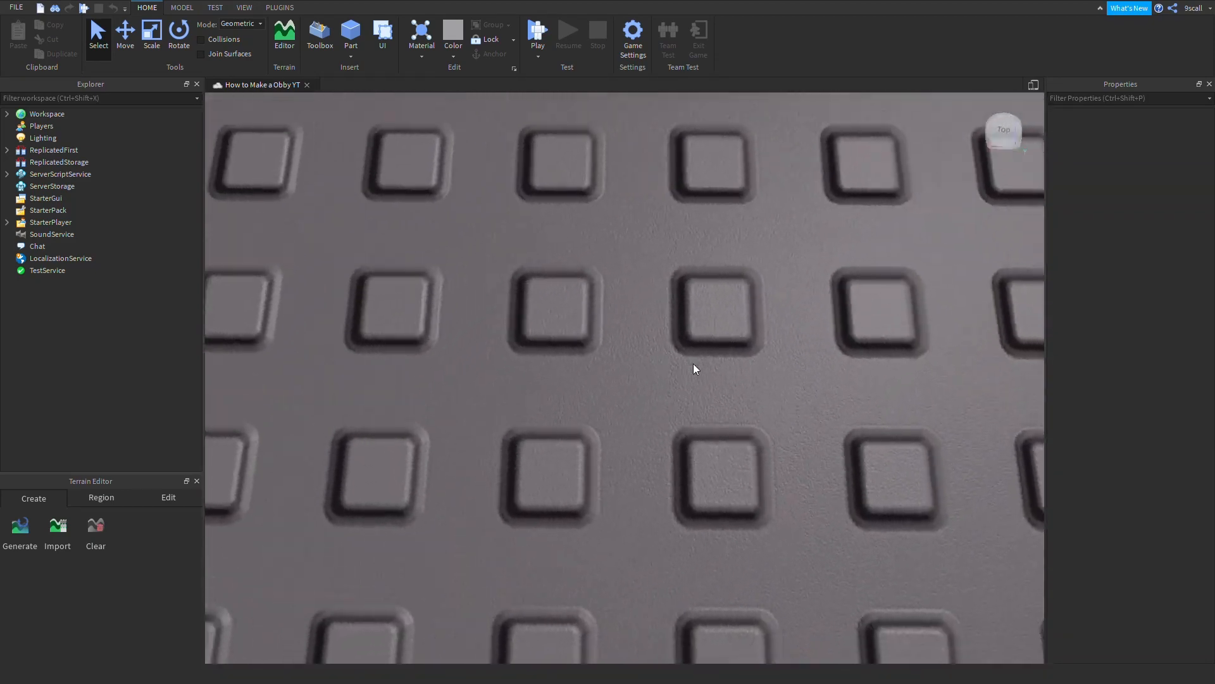
scroll(601, 392, up, 5)
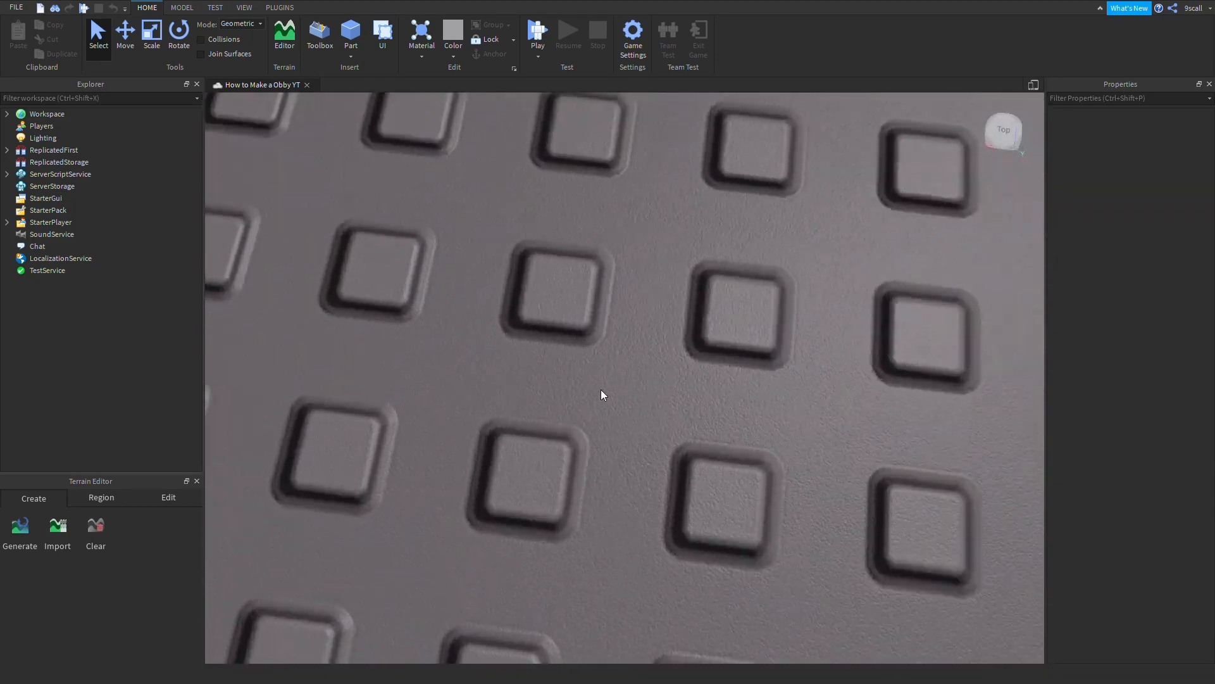
scroll(601, 392, down, 5)
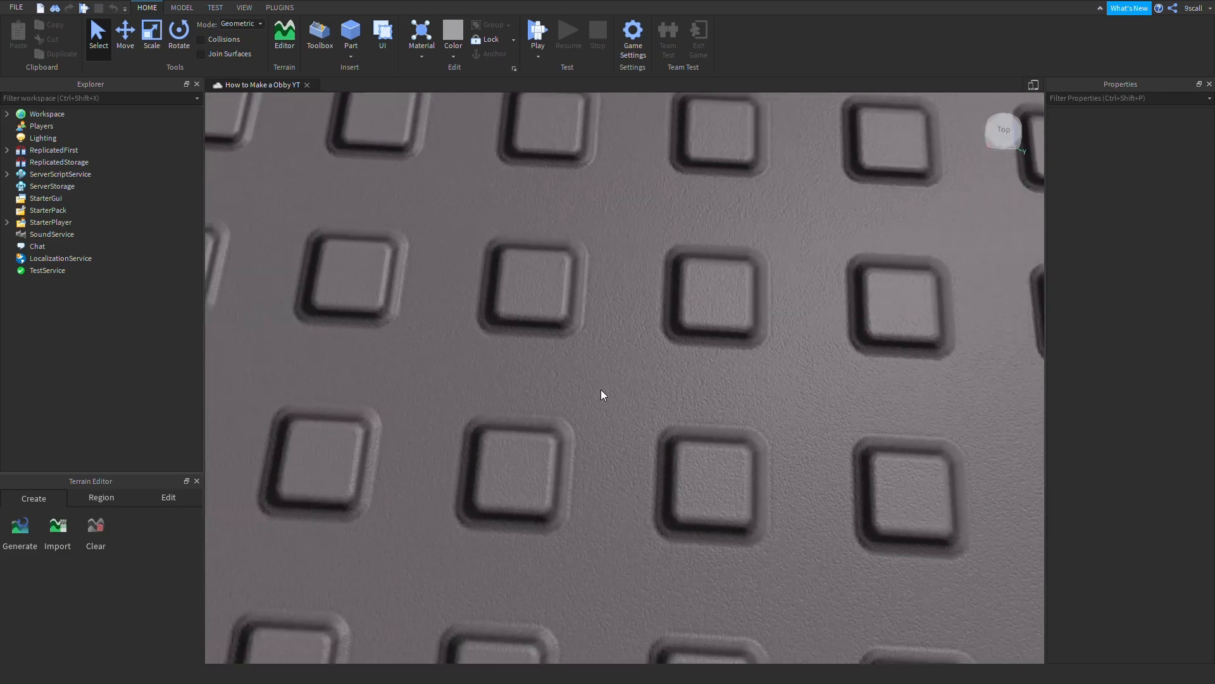
scroll(601, 392, down, 8)
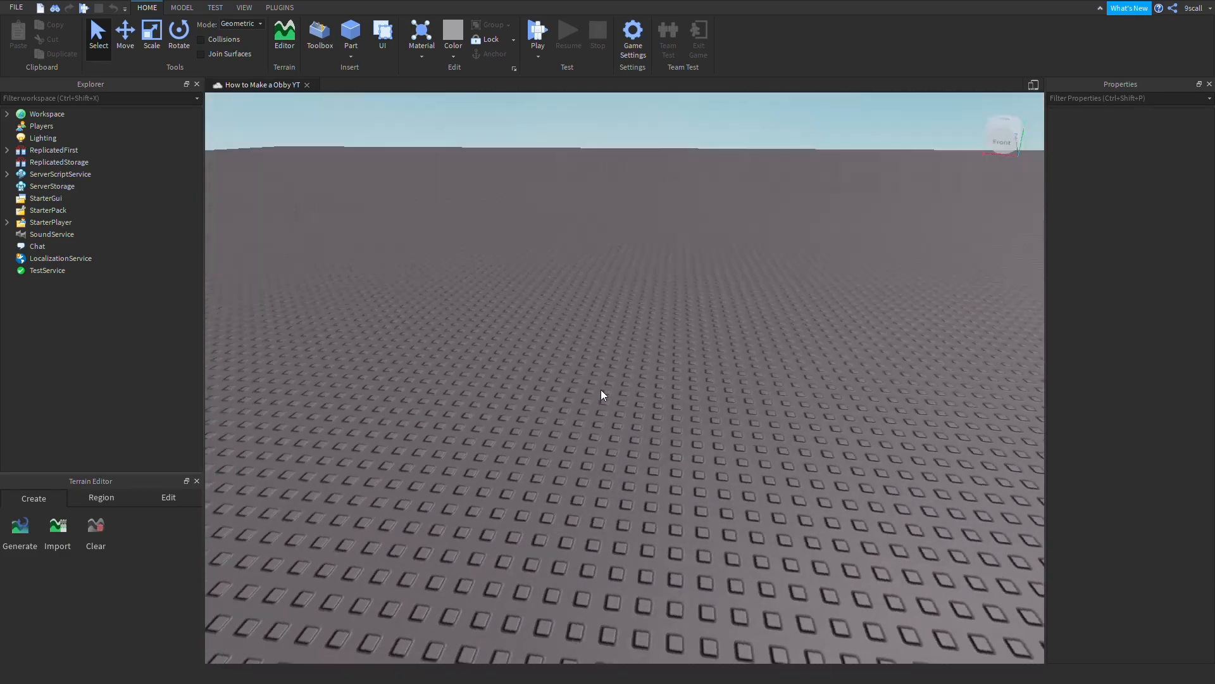
right_drag(601, 393, 620, 379)
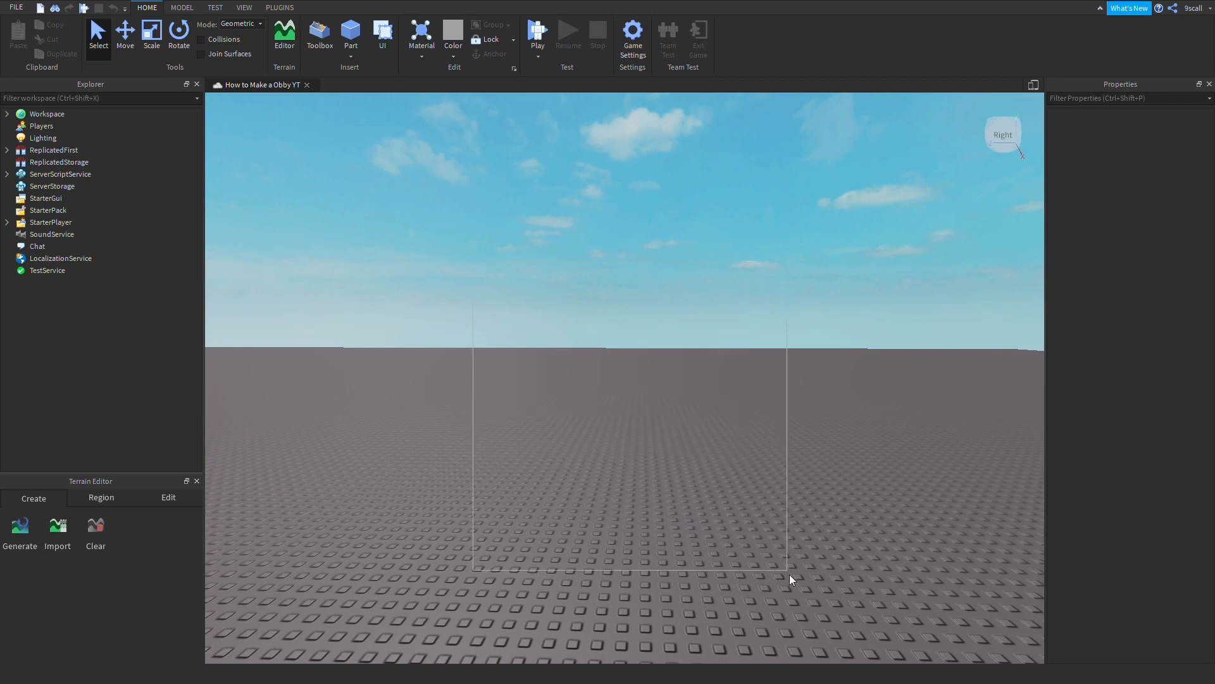
right_drag(831, 658, 830, 659)
right_drag(656, 384, 656, 385)
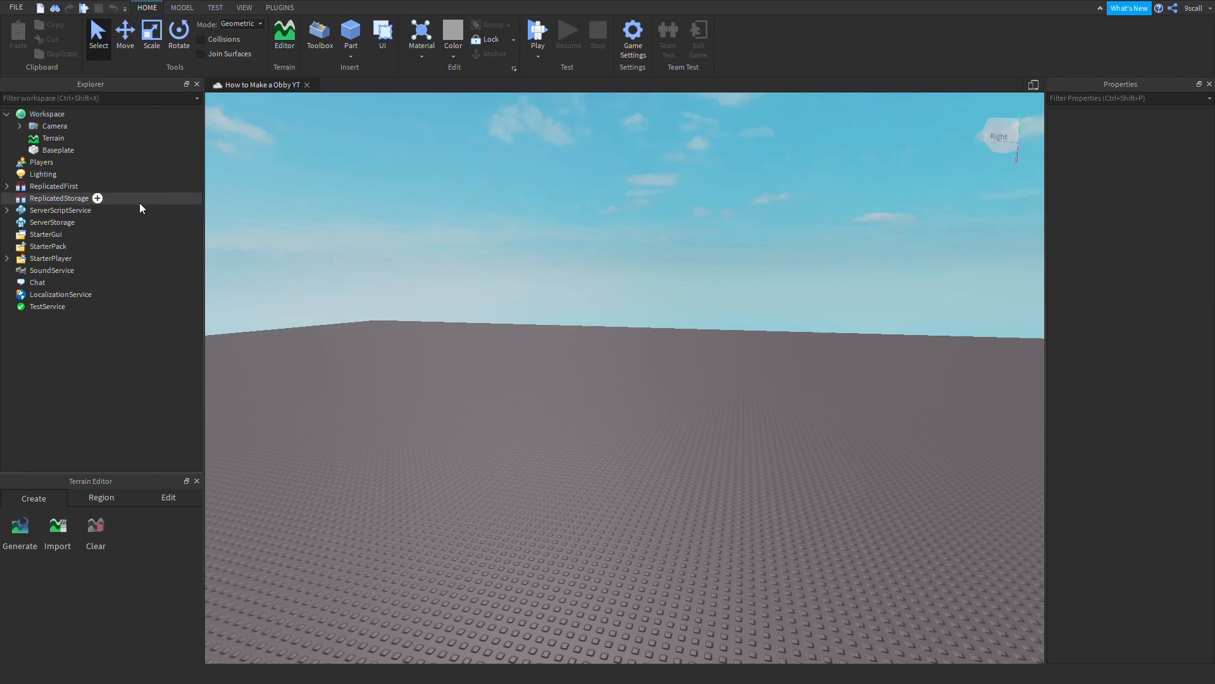
right_drag(590, 278, 591, 260)
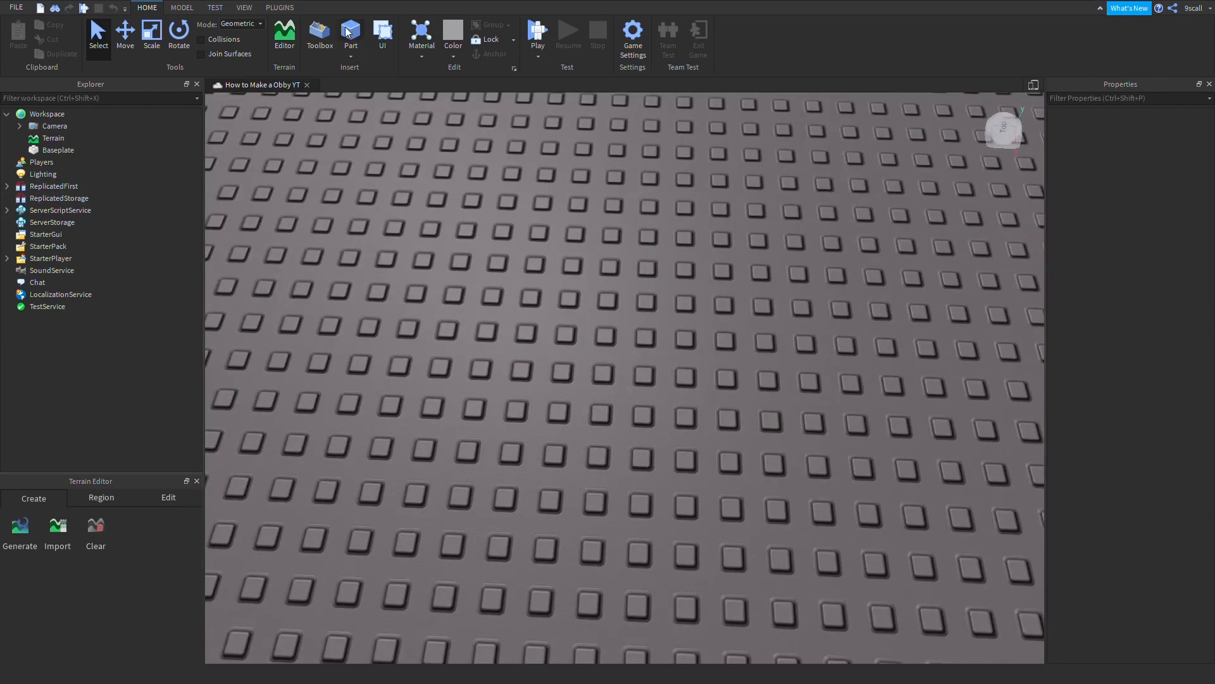
Insert a block part and reposition it on the baseplate.
click(347, 32)
scroll(700, 303, up, 5)
right_drag(700, 304, 683, 374)
scroll(684, 374, down, 10)
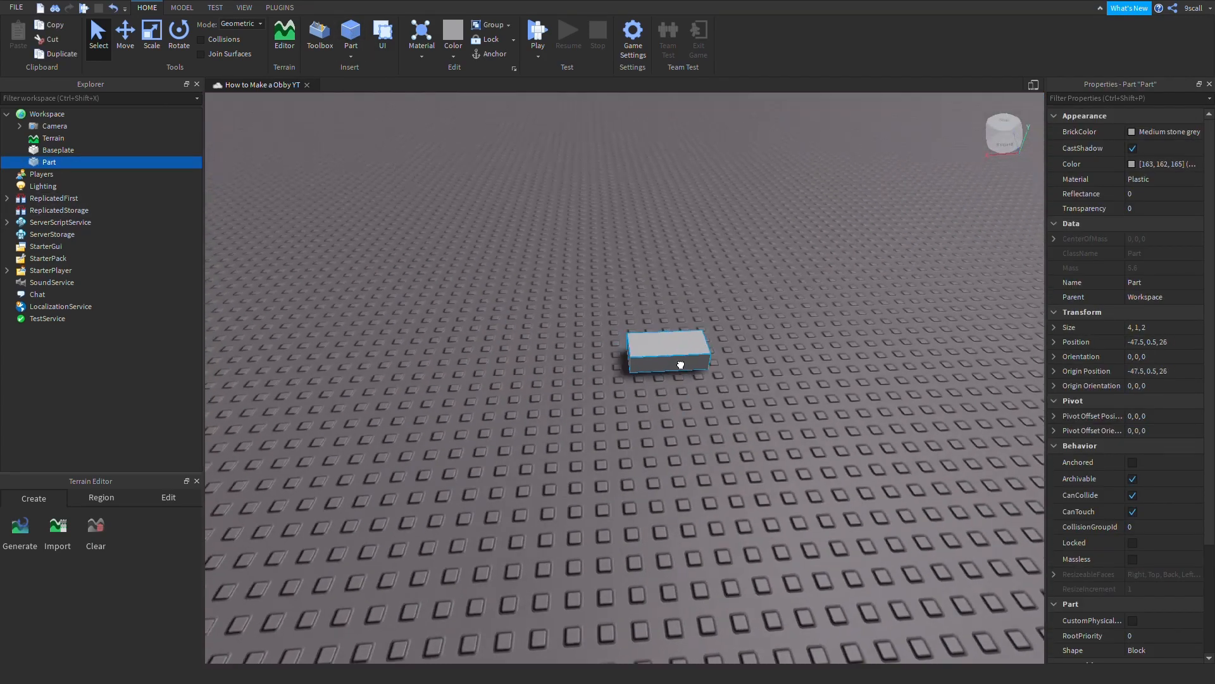
drag(681, 365, 494, 348)
key(a)
Stretch the block part along its Z axis to a length of about 17.2 studs.
click(154, 41)
scroll(657, 308, up, 4)
right_drag(657, 307, 681, 443)
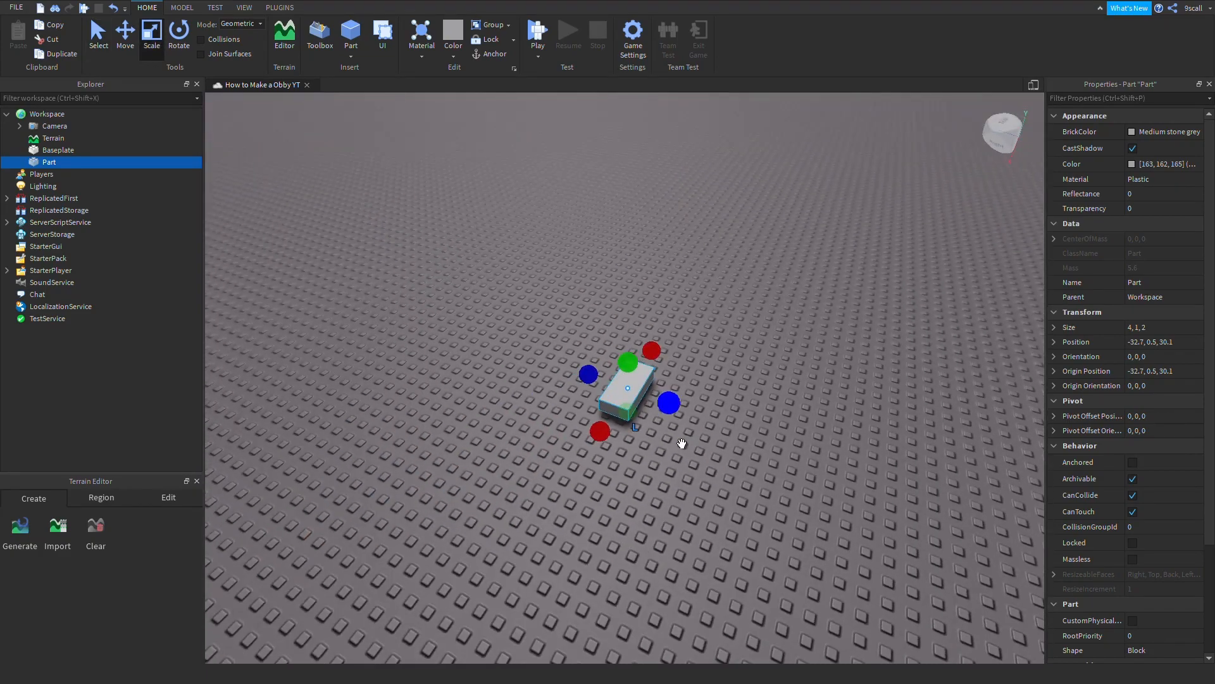
key(alt+a)
drag(669, 403, 802, 474)
click(767, 466)
right_drag(767, 465, 736, 454)
click(655, 395)
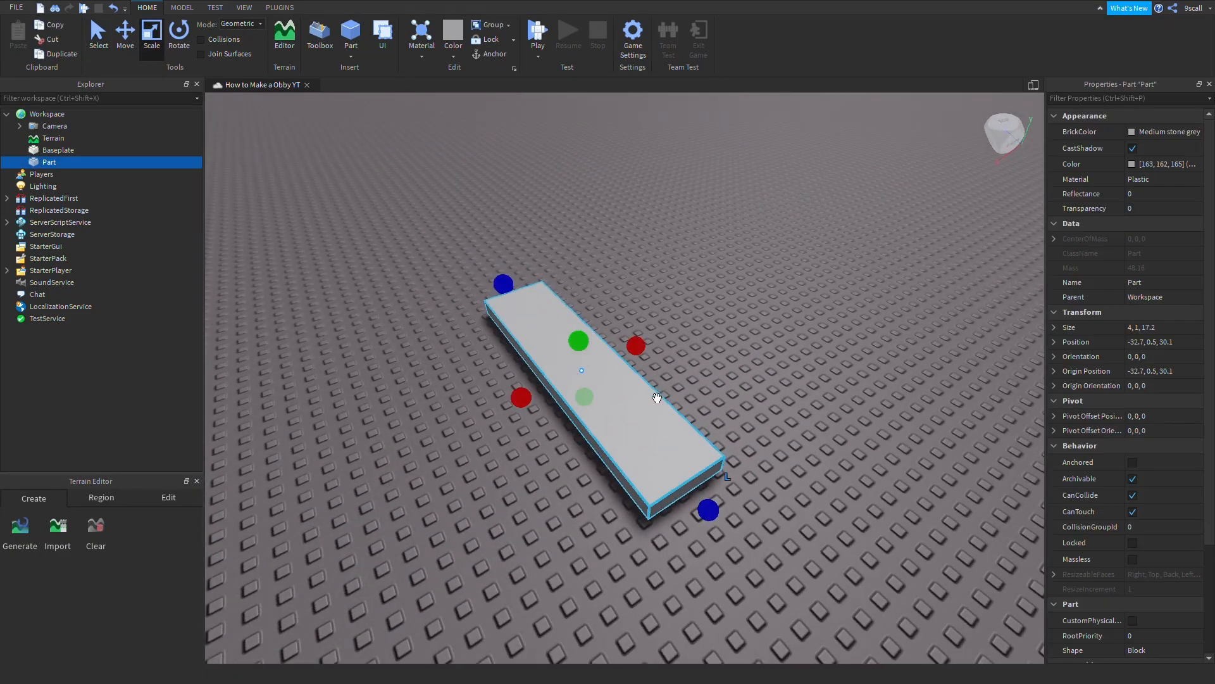
Resize the long block part sideways and delete it from the workspace.
ctrl+drag(636, 346, 676, 329)
key(Delete)
right_drag(742, 336, 666, 398)
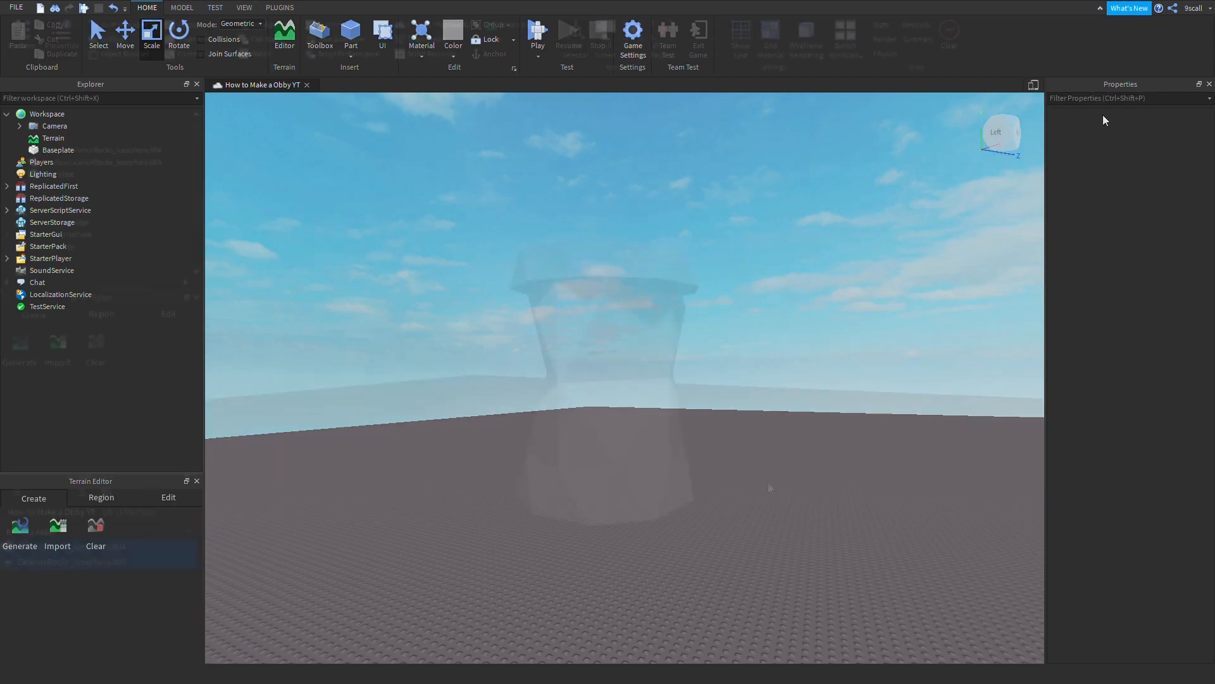
Set the material of both ExteriorRocks_Icosphere meshes to SmoothPlastic.
scroll(583, 496, up, 5)
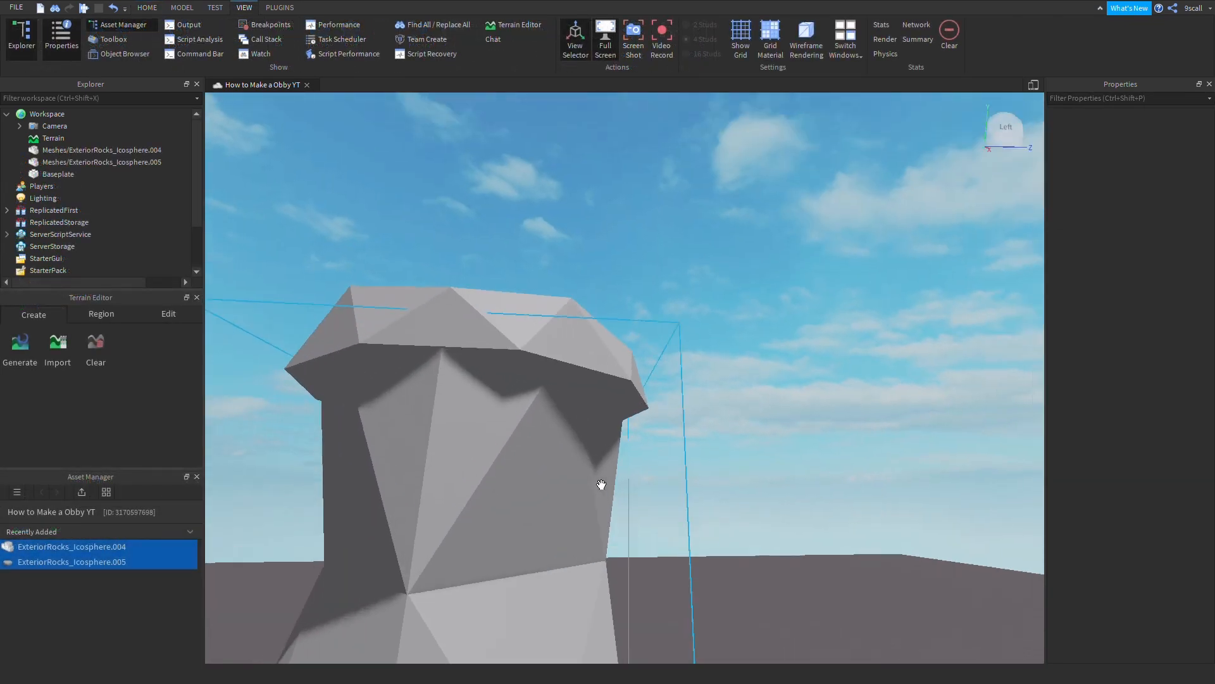
right_drag(601, 484, 601, 485)
key(s)
drag(586, 526, 386, 272)
scroll(836, 347, up, 5)
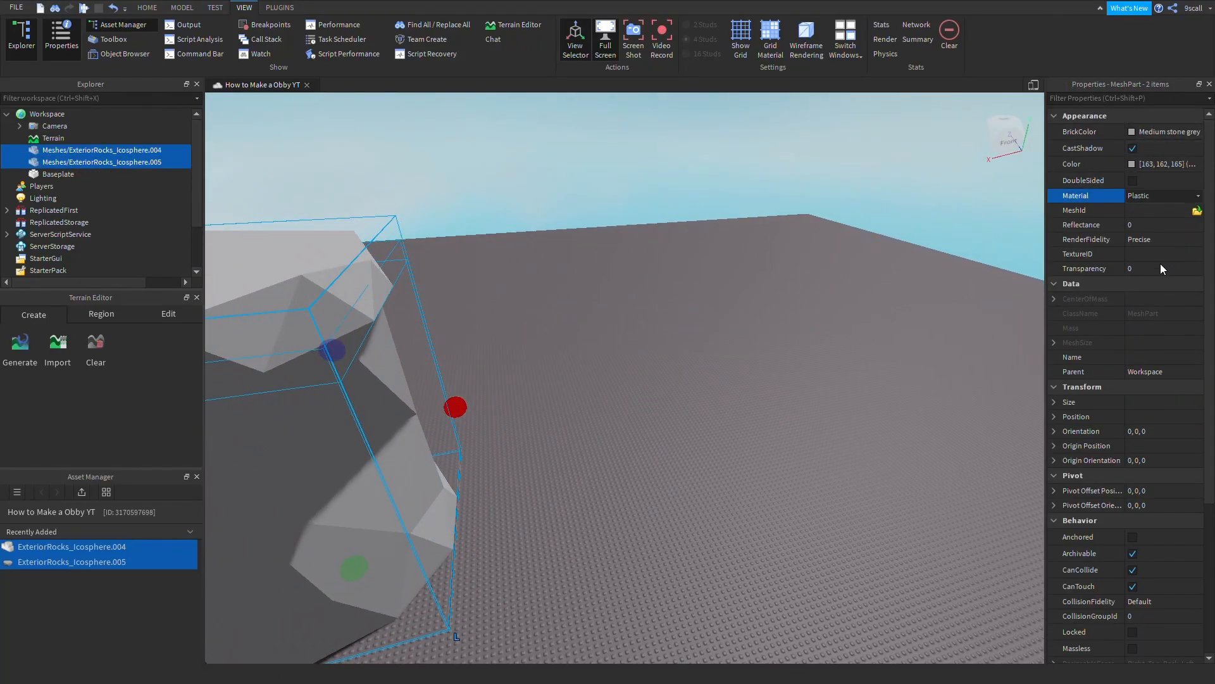
click(750, 293)
right_drag(749, 292, 745, 291)
click(722, 324)
scroll(589, 270, up, 1)
scroll(823, 380, down, 1)
mouse_move(831, 374)
mouse_down()
mouse_move(842, 388)
mouse_move(863, 383)
mouse_move(852, 382)
mouse_up()
right_drag(852, 382, 794, 419)
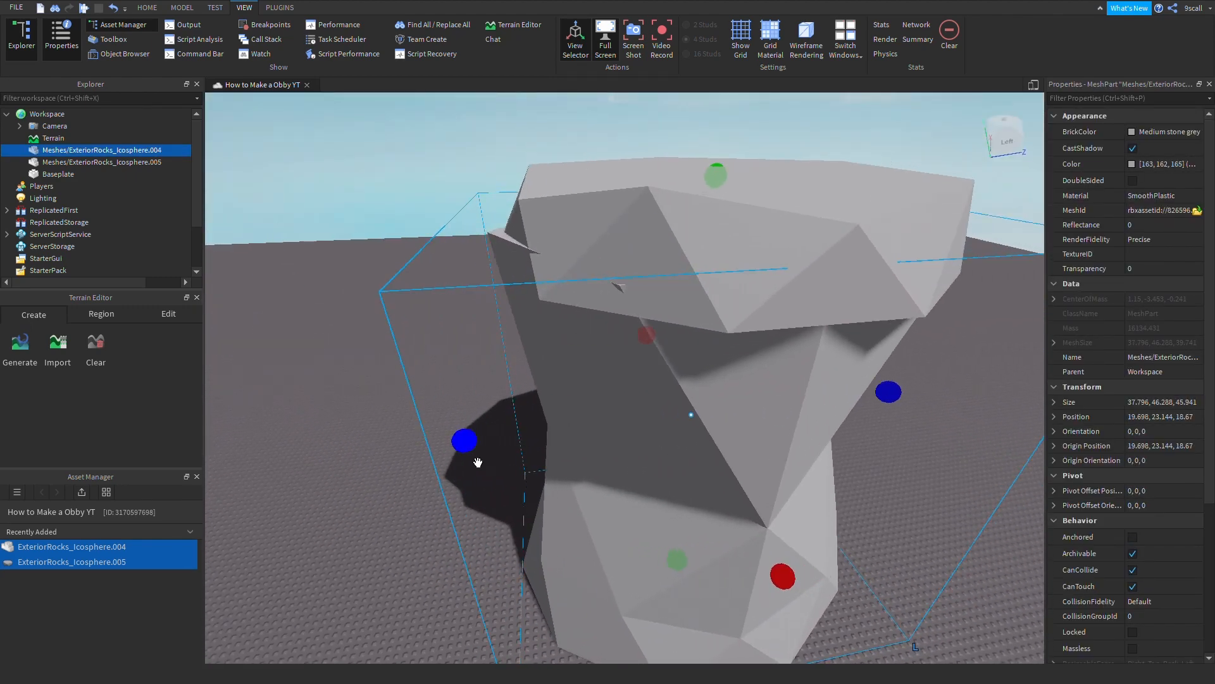
click(388, 421)
scroll(398, 420, up, 6)
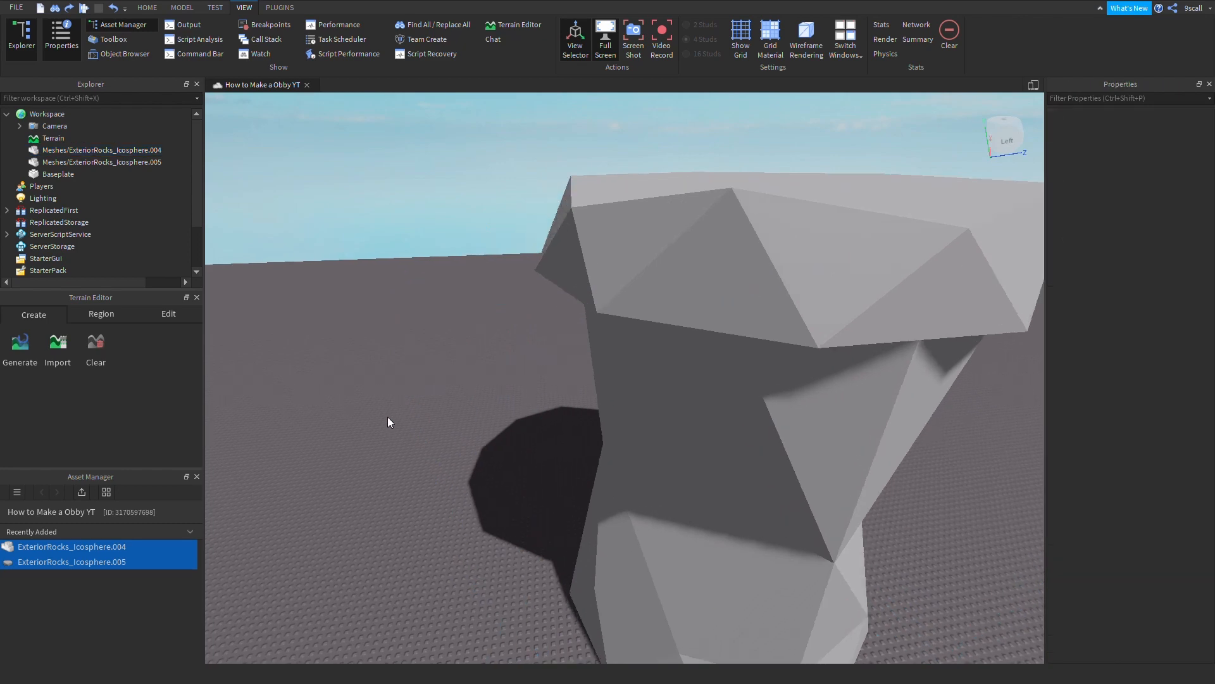
Select both rock meshes and set their BrickColor to Dark taupe.
right_drag(412, 416, 506, 396)
click(623, 302)
shift+click(651, 349)
key(d)
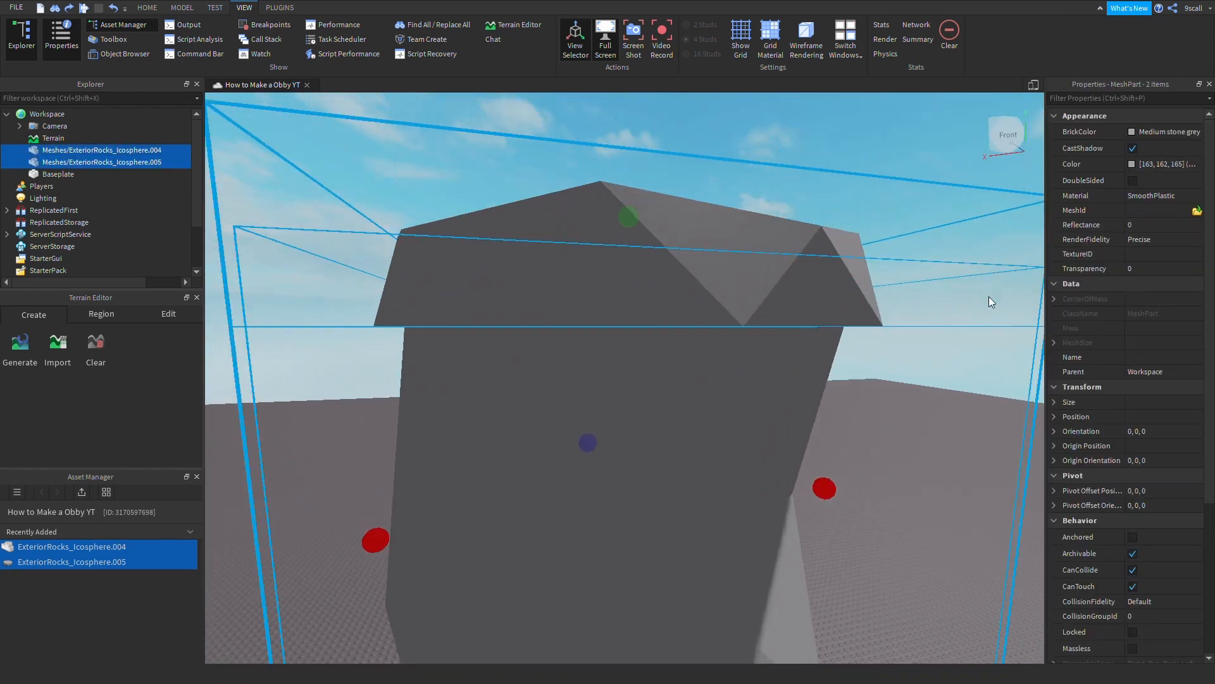
key(s)
click(1132, 135)
click(1137, 340)
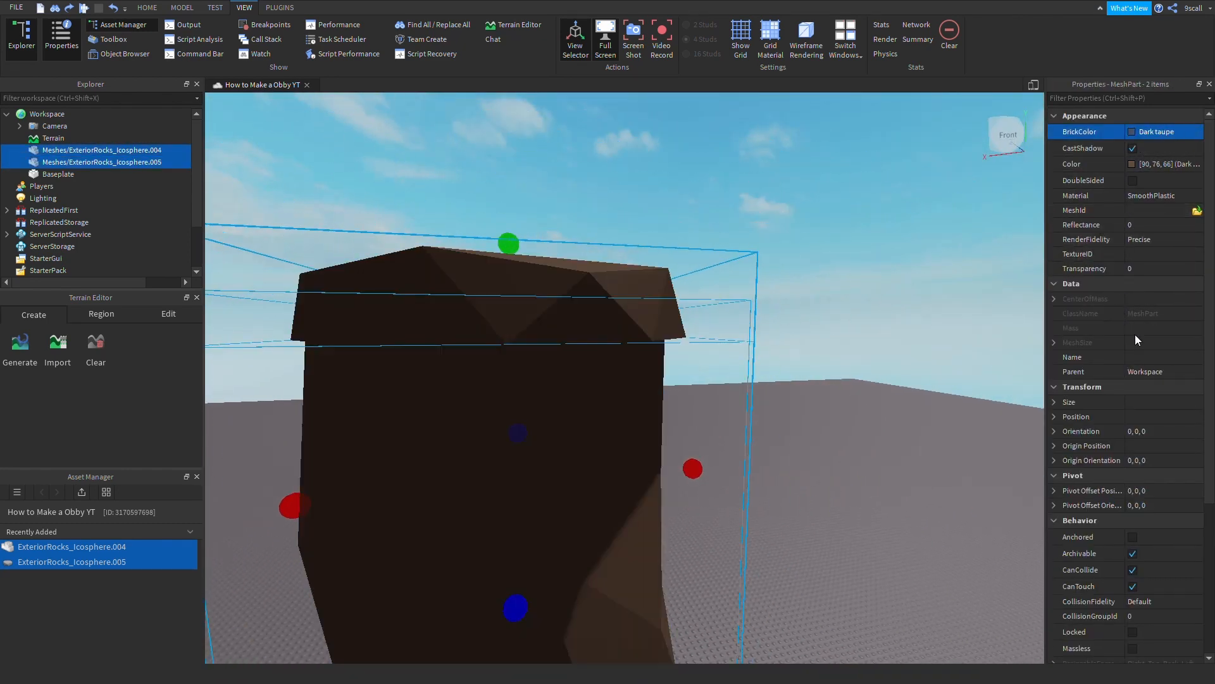
Set the BrickColor of the cap mesh on top of the rock to Earth green.
click(588, 355)
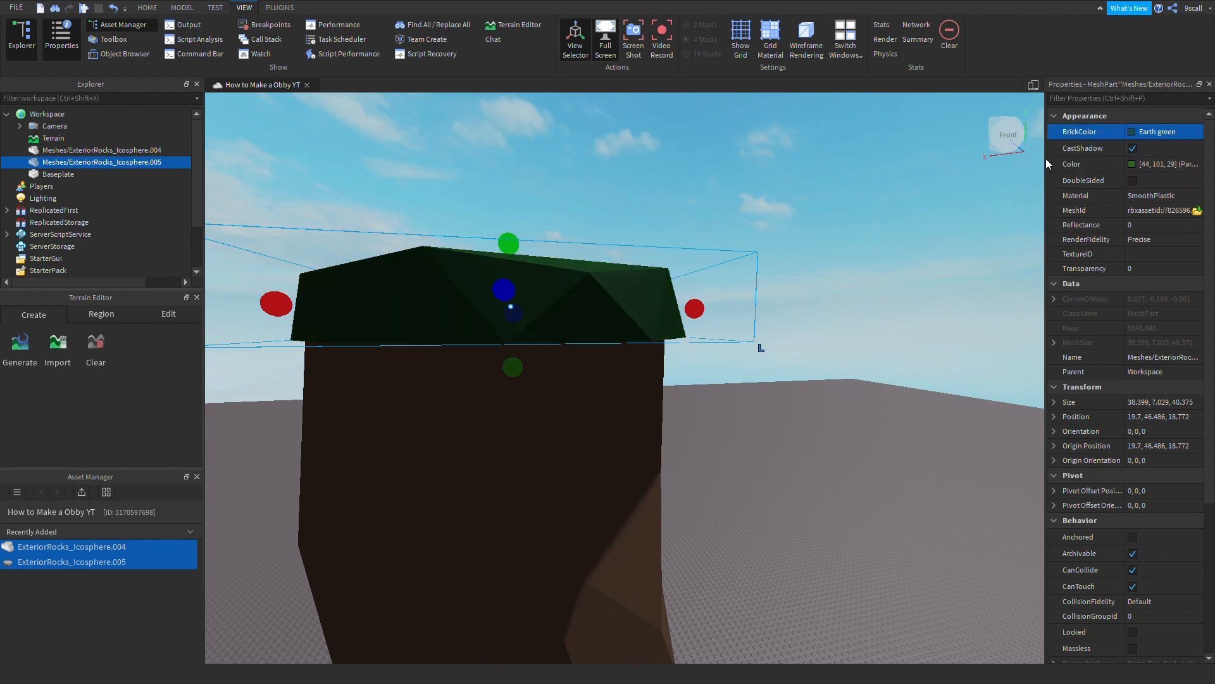
right_drag(682, 329, 658, 395)
click(685, 319)
Select the rock and its green cap and scale them down together to about 5.3 by 5.6 studs across.
scroll(658, 396, down, 4)
drag(778, 469, 399, 66)
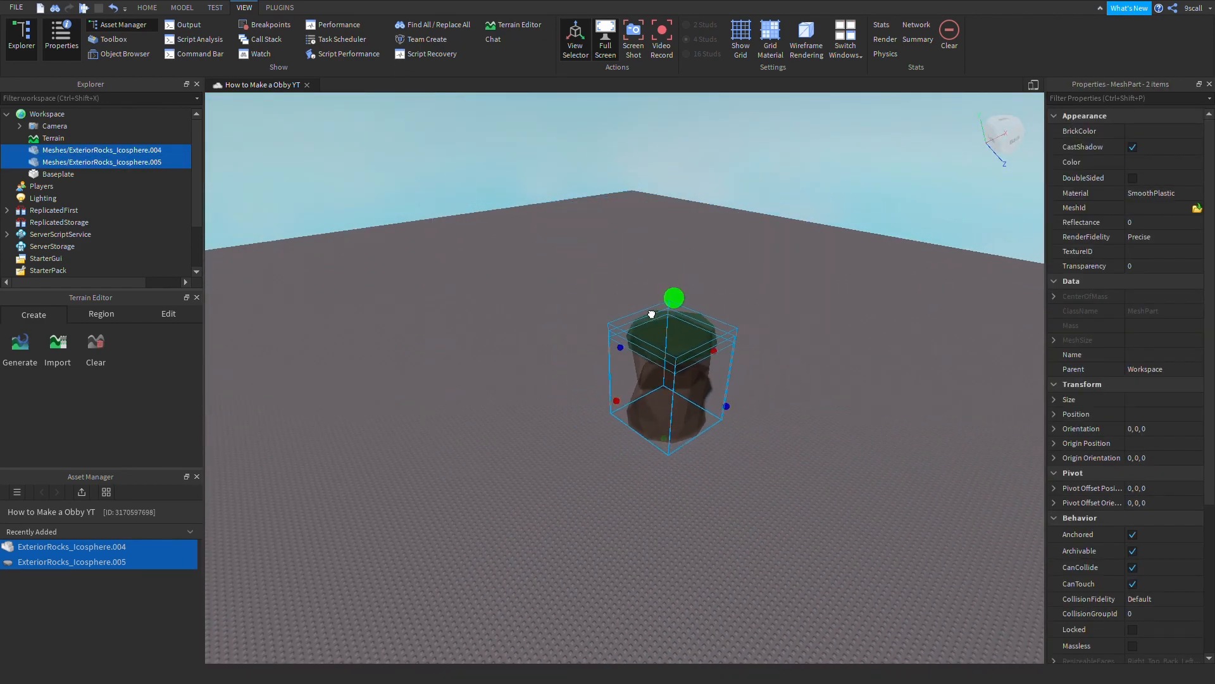
scroll(645, 365, up, 10)
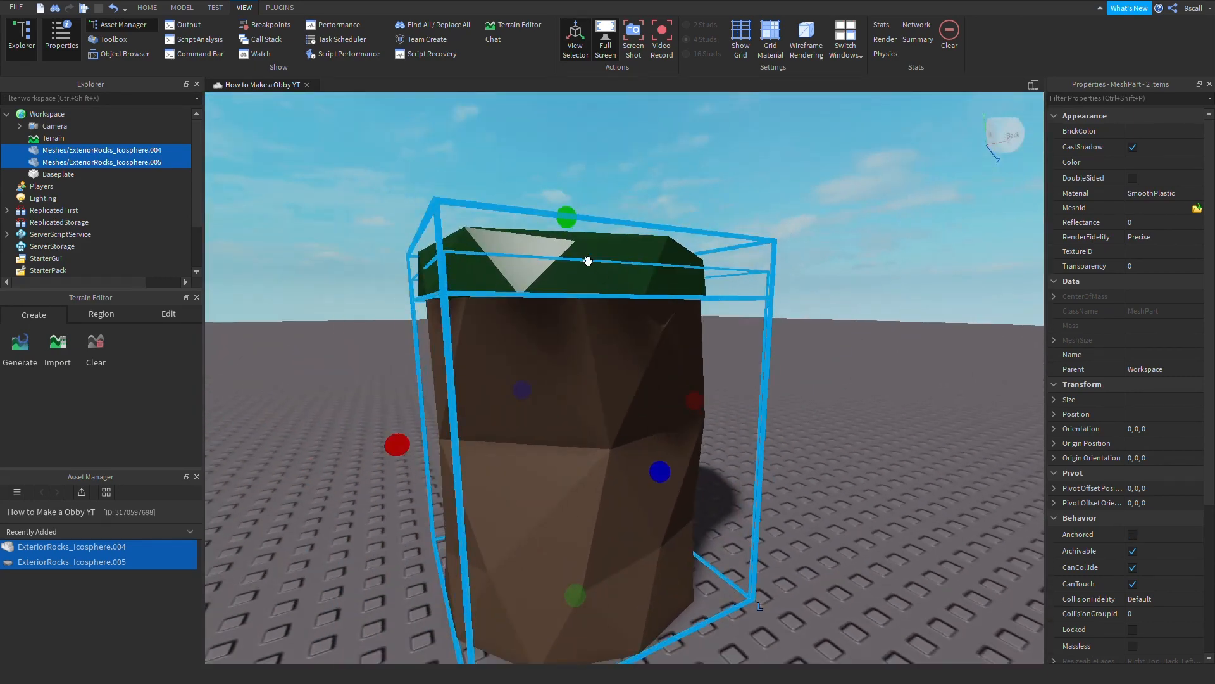
Rotate the green cap mesh 180 degrees about the vertical axis.
right_drag(592, 260, 901, 352)
scroll(900, 353, up, 5)
click(900, 352)
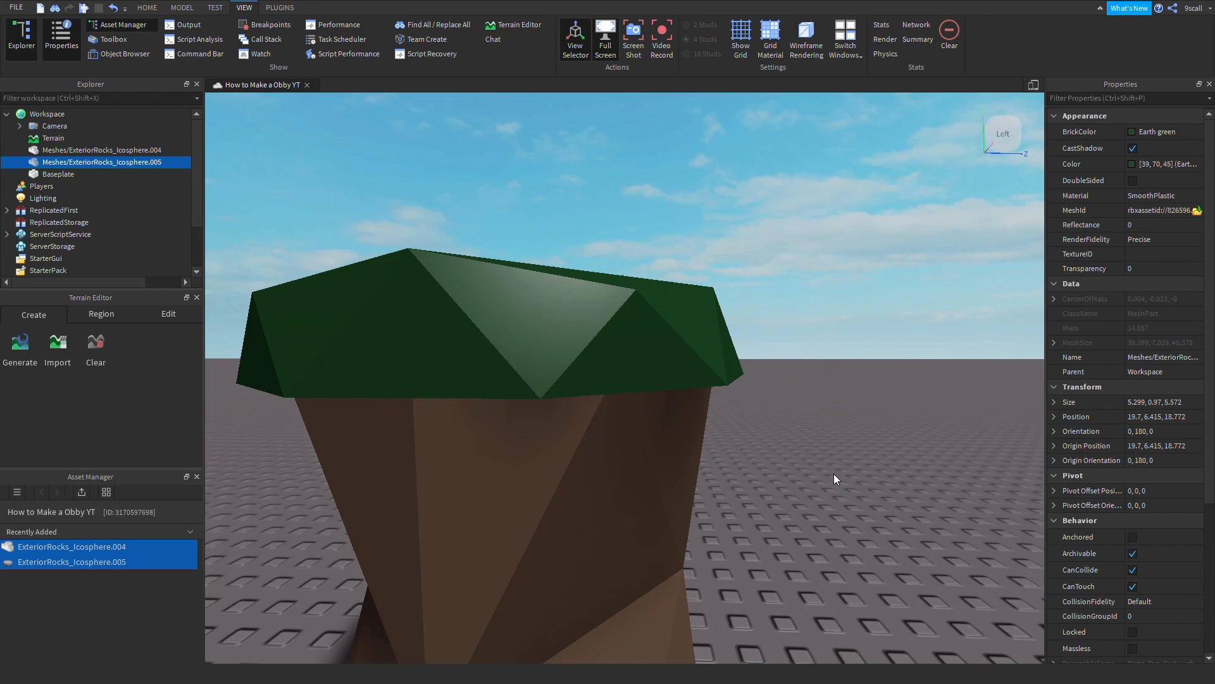
right_drag(830, 469, 849, 488)
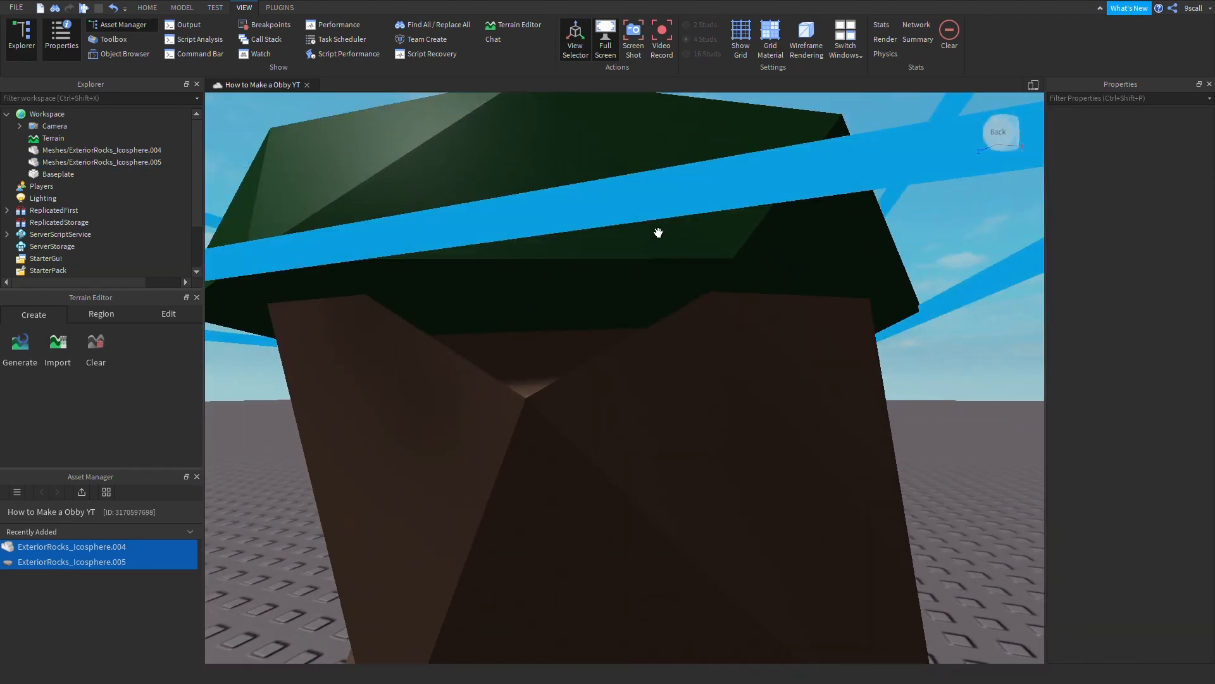
Enable DoubleSided on the brown rock mesh.
right_drag(649, 271, 619, 423)
click(618, 424)
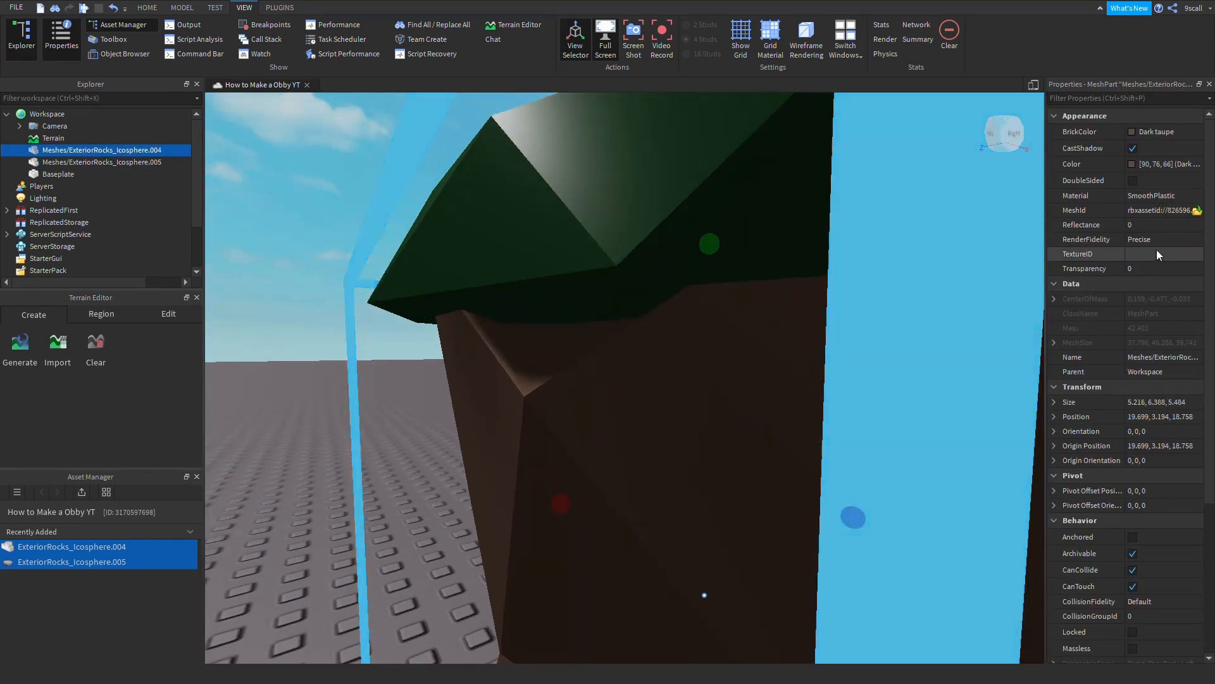
click(1136, 181)
right_drag(615, 332, 610, 255)
click(728, 347)
key(s)
Slightly resize the green cap to fit over the top of the brown rock.
click(710, 285)
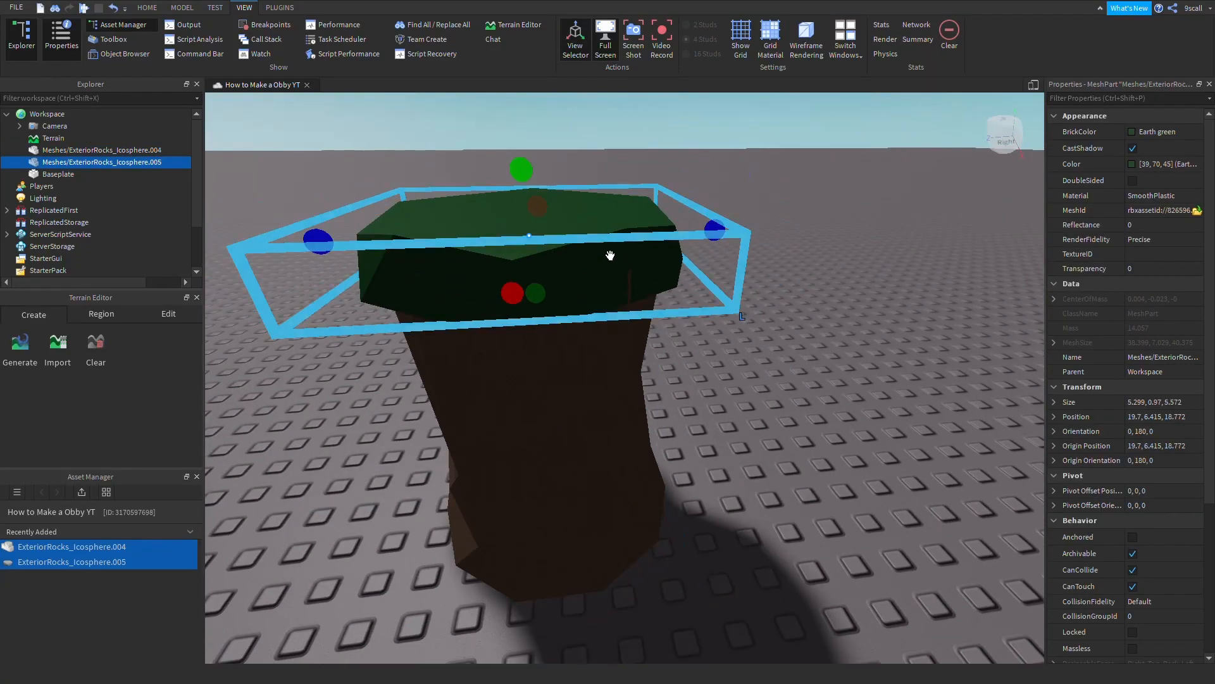
drag(514, 295, 520, 299)
click(818, 400)
key(a)
right_drag(817, 400, 572, 449)
click(574, 450)
drag(577, 324, 579, 318)
Duplicate the rock together with its green cap and move the copy along the Z axis beside the original.
click(762, 348)
right_drag(762, 348, 734, 324)
key(w)
key(s)
drag(787, 431, 521, 245)
right_drag(516, 243, 55, 52)
key(w)
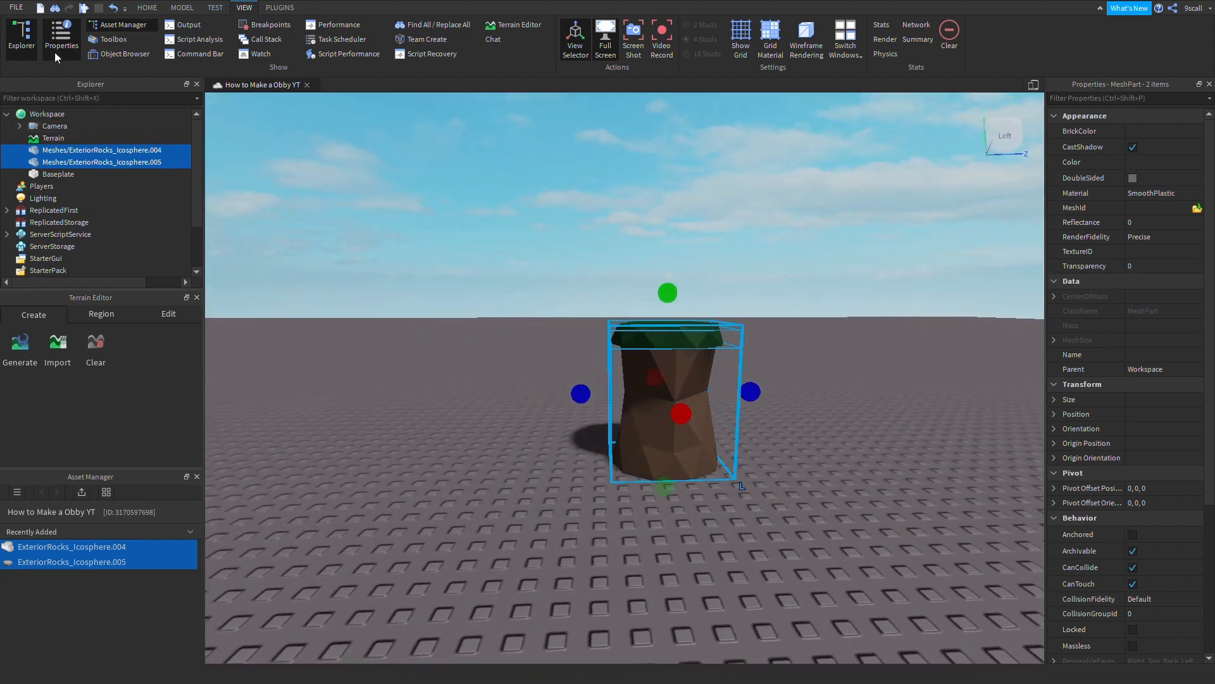
click(147, 8)
click(125, 35)
key(w)
key(s)
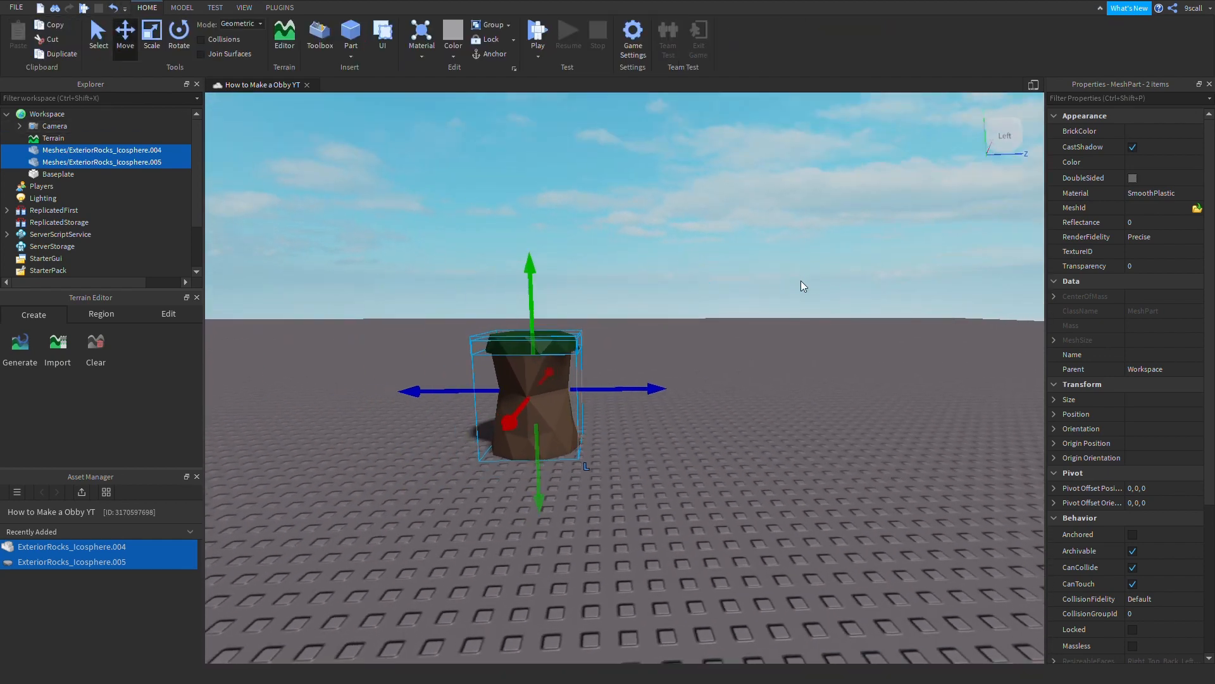
key(w)
key(w)
key(ctrl+d)
drag(764, 345, 769, 345)
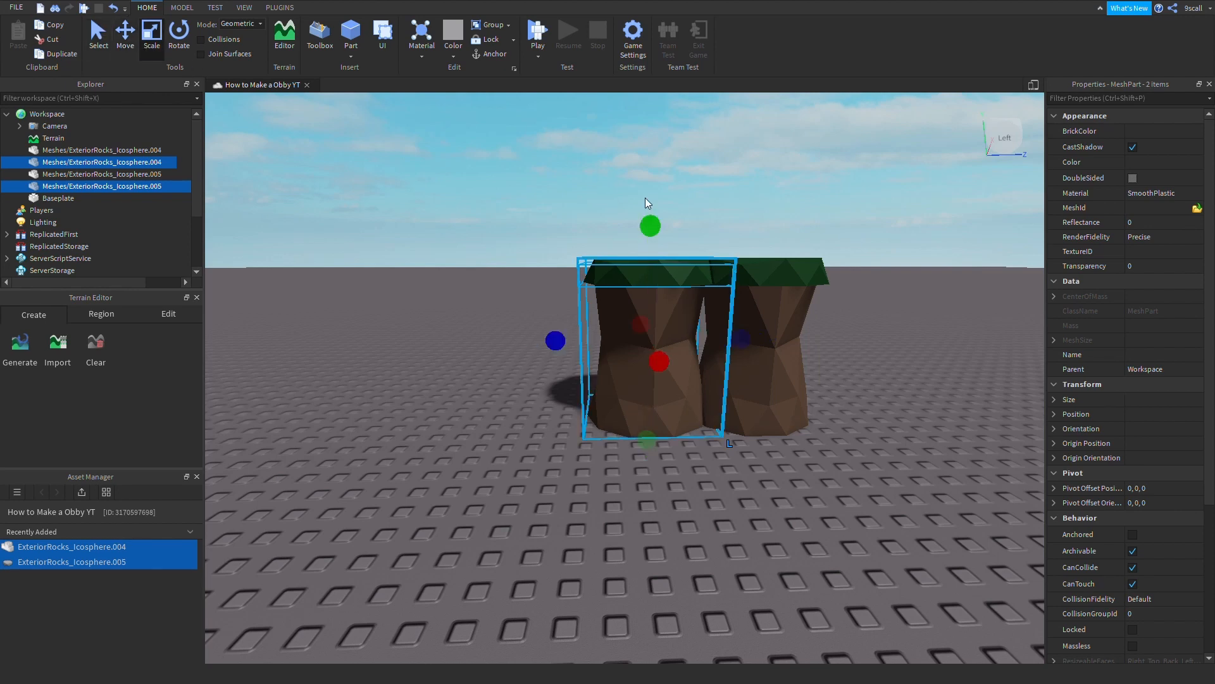
Scale up the copied rock and cap so they stand taller than the original pillar.
drag(653, 229, 669, 181)
key(d)
key(s)
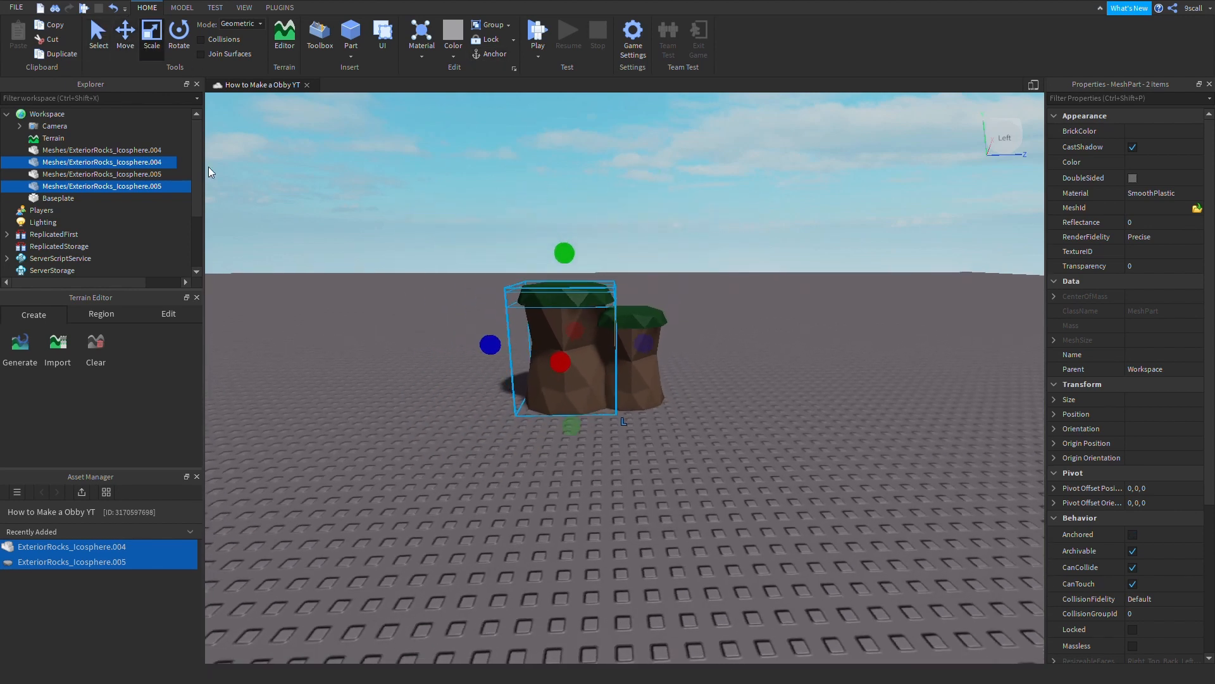
key(s)
key(a)
Duplicate the short rock pillar with its cap and place the copy on the opposite side of the tall pillar.
drag(716, 294, 671, 420)
key(ctrl+d)
key(w)
key(a)
mouse_move(771, 362)
mouse_down()
mouse_move(732, 372)
mouse_move(778, 361)
mouse_up()
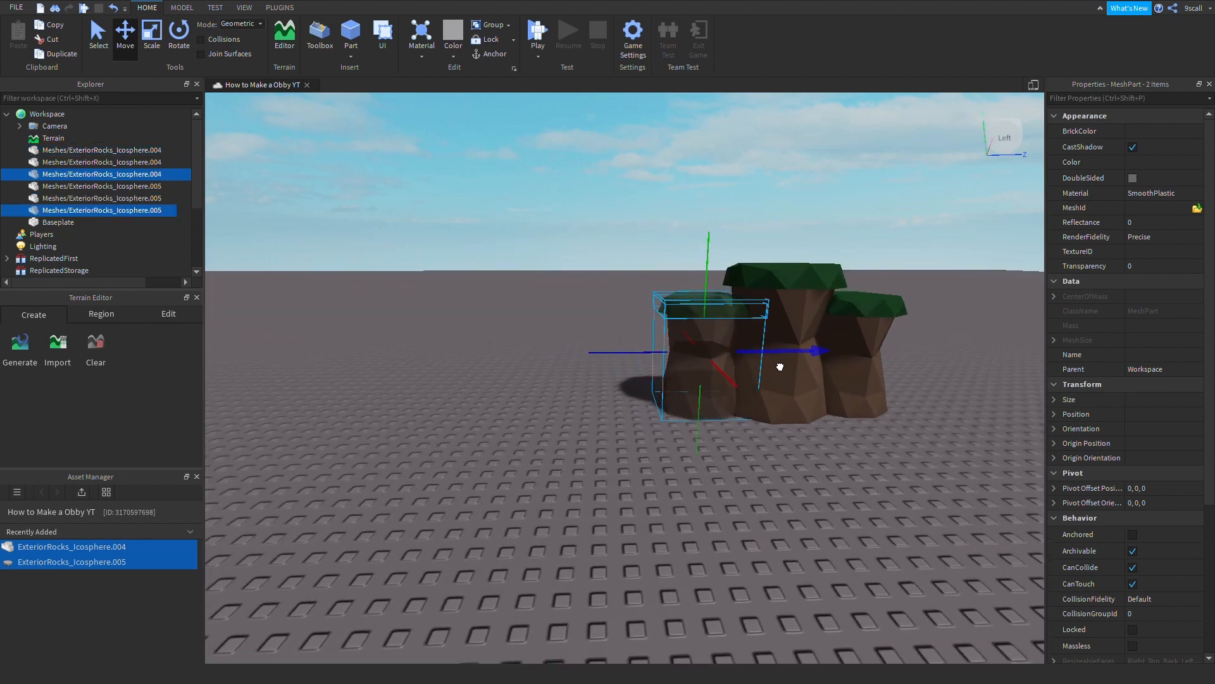
key(d)
Duplicate all three rock pillars, shift the copy along the Z axis, and delete the copy.
drag(751, 462, 438, 268)
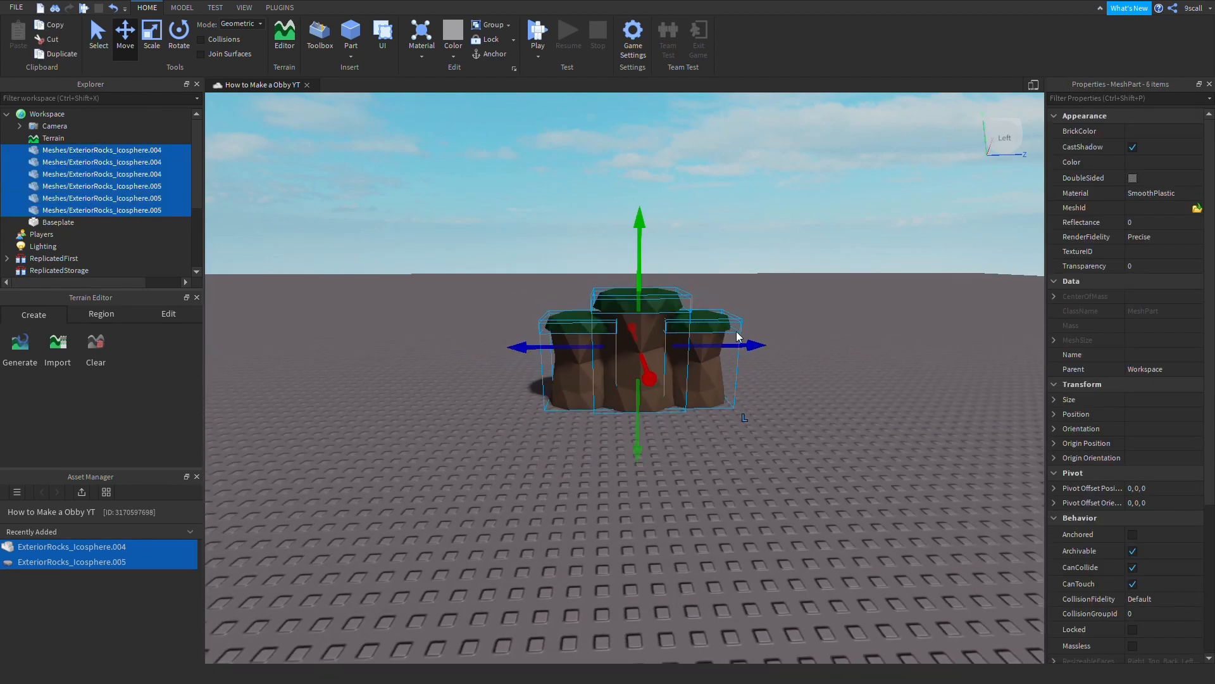
key(ctrl+d)
drag(756, 347, 670, 350)
key(Delete)
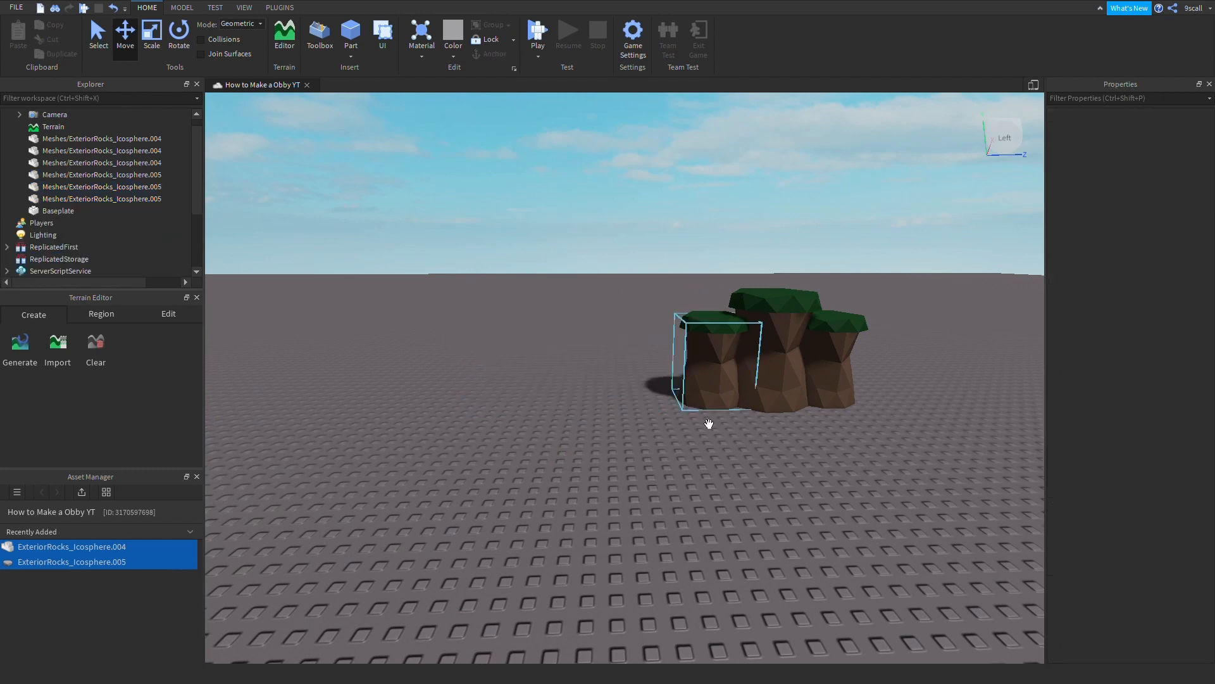
Group the rock and green cap of each short pillar into its own model.
drag(732, 416, 776, 417)
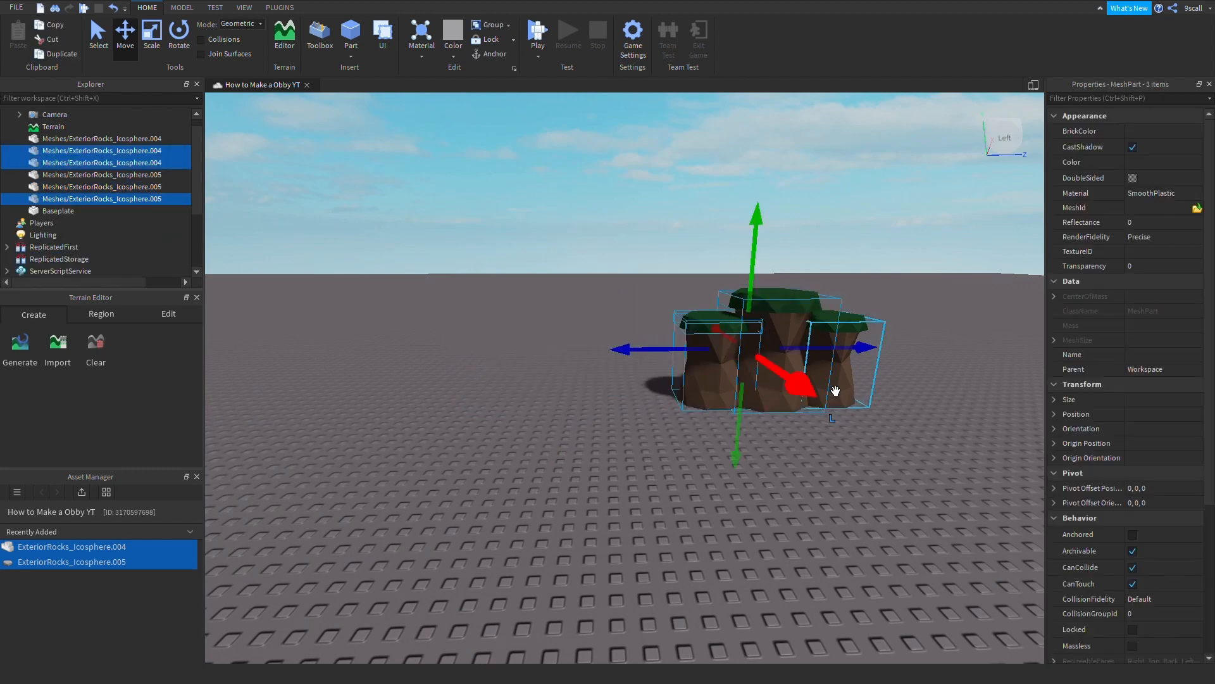
click(823, 387)
key(d)
key(w)
drag(636, 286, 636, 283)
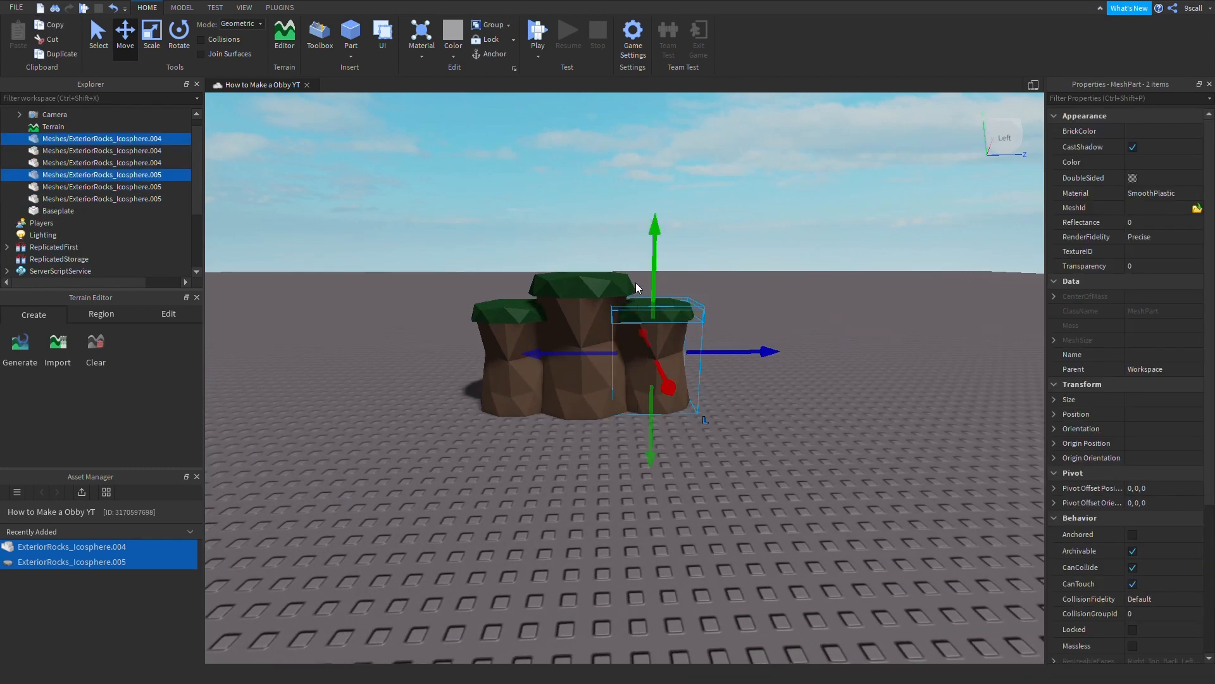
key(ctrl+g)
drag(523, 194, 638, 444)
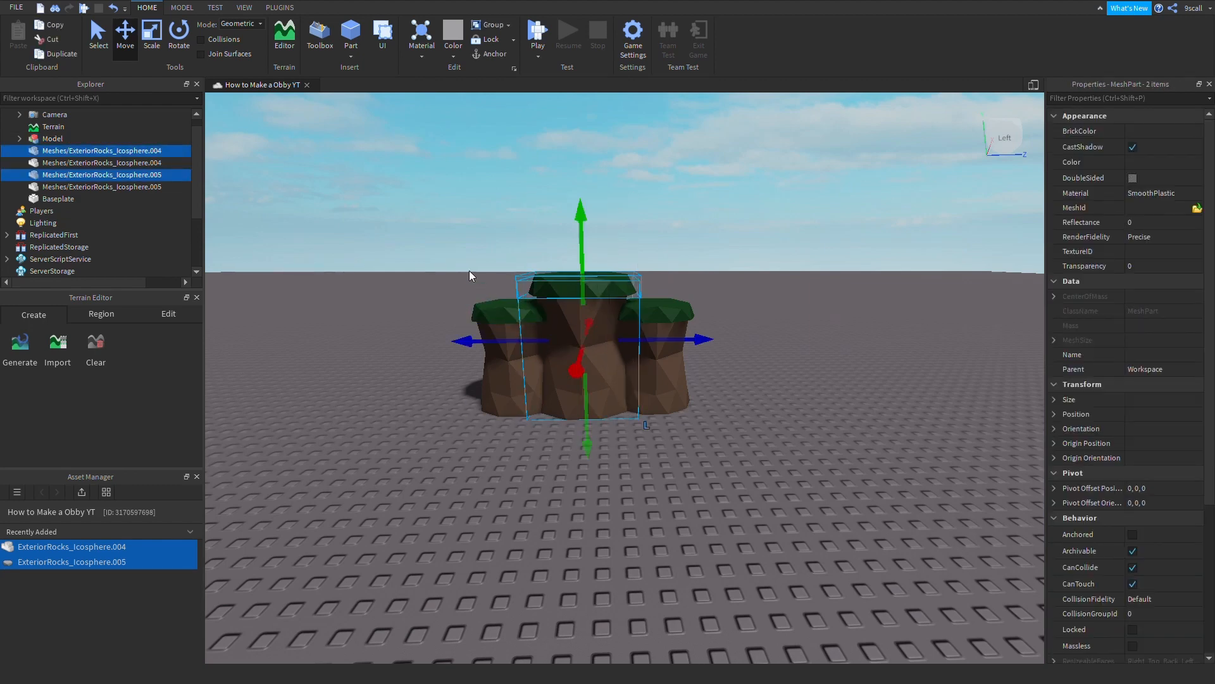
key(ctrl+g)
click(610, 446)
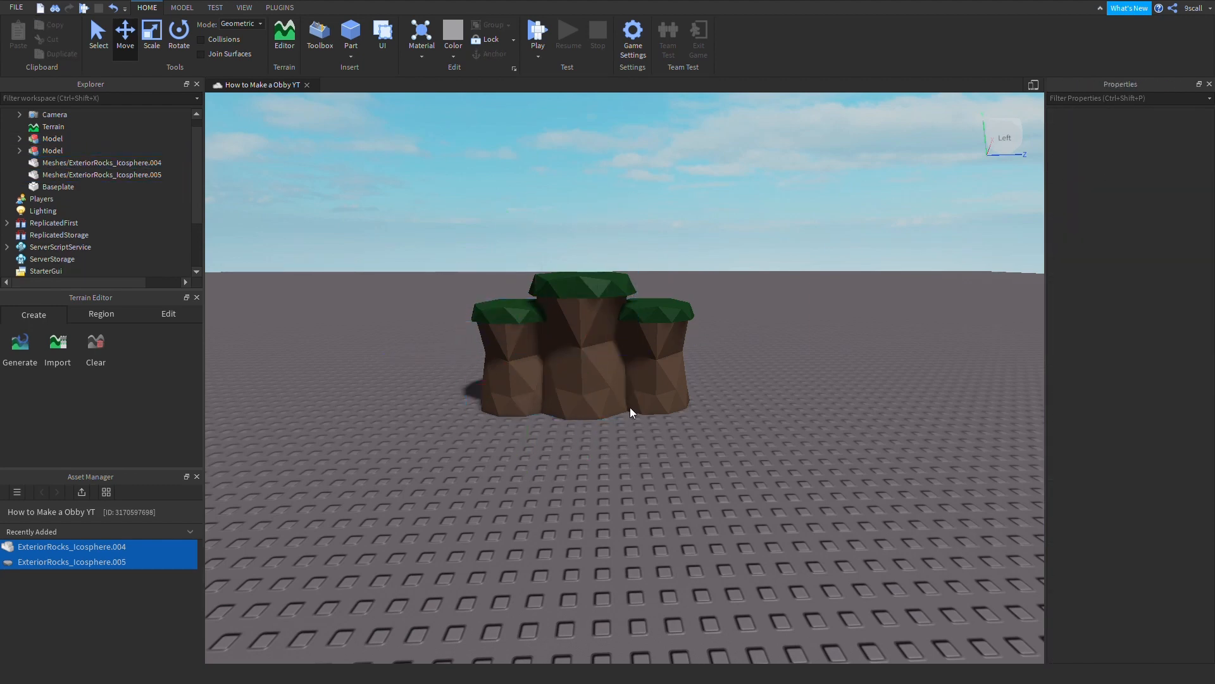
Group the remaining tall pillar's rock and green cap into a model.
click(602, 320)
drag(462, 227, 568, 419)
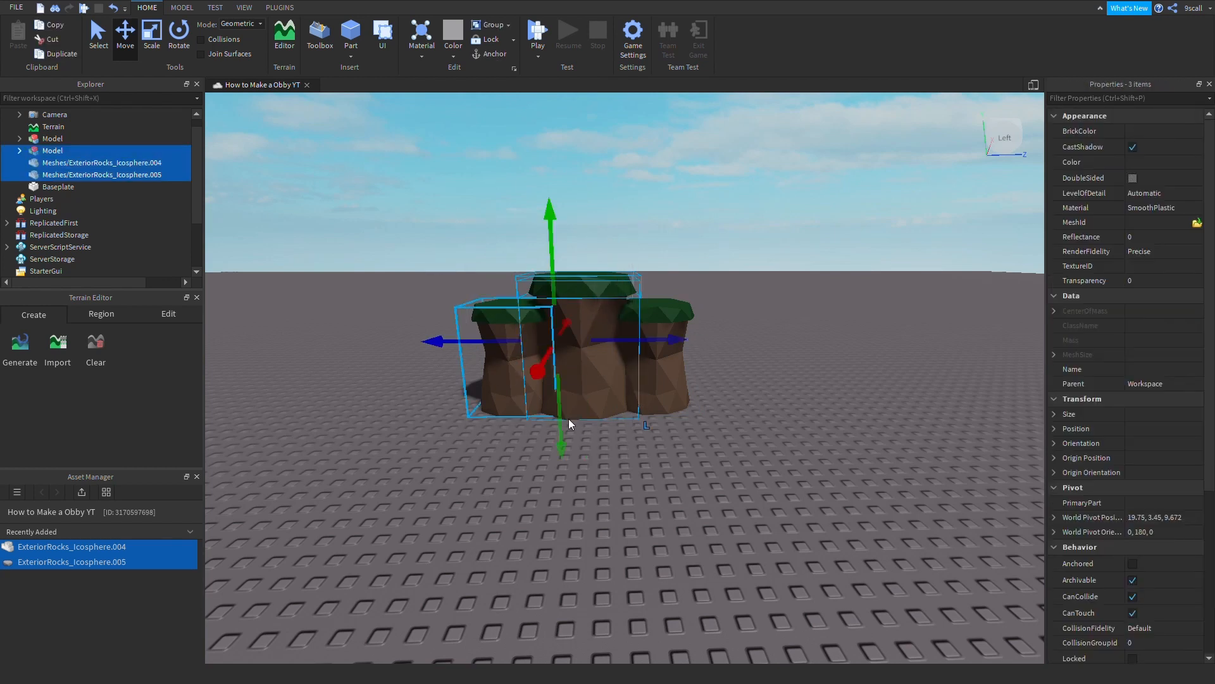
ctrl+click(507, 369)
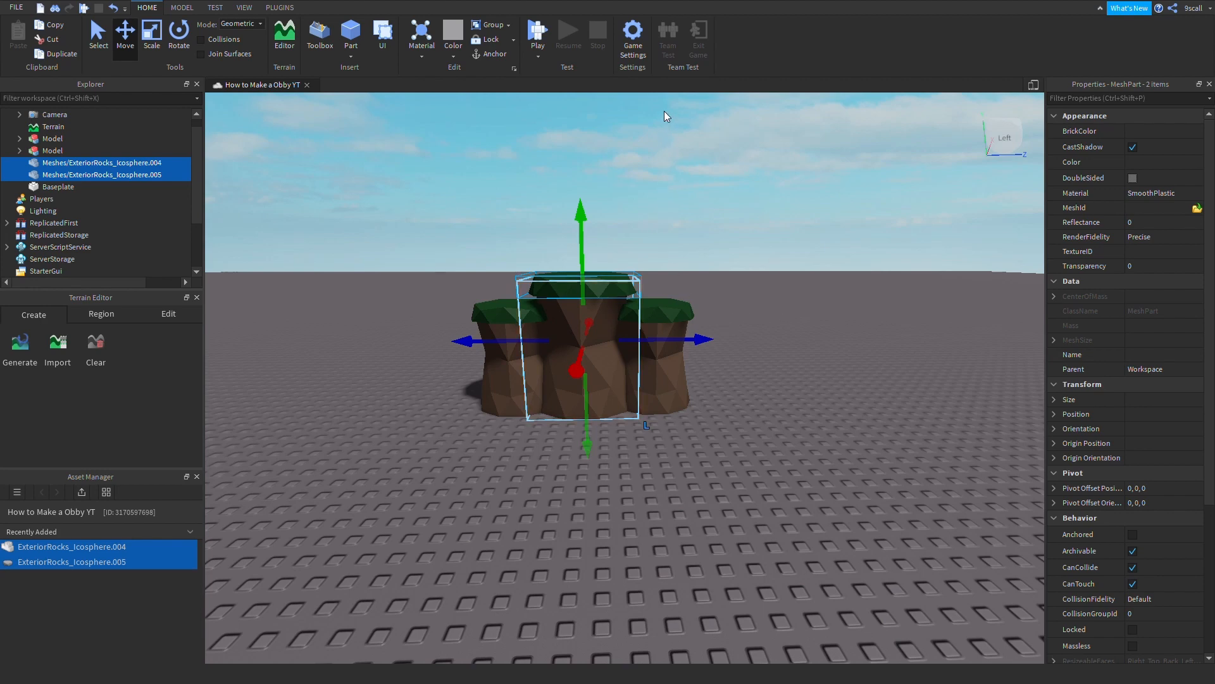
right_drag(802, 373, 781, 427)
key(ctrl+g)
click(791, 419)
Duplicate the tall pillar and one short pillar and move the copies along the Z axis to lengthen the row.
scroll(780, 426, up, 3)
scroll(785, 432, down, 6)
drag(768, 440, 615, 292)
key(ctrl+d)
key(a)
key(w)
mouse_move(723, 335)
mouse_down()
mouse_move(713, 342)
mouse_move(740, 331)
mouse_up()
key(ctrl+r)
key(ctrl+r)
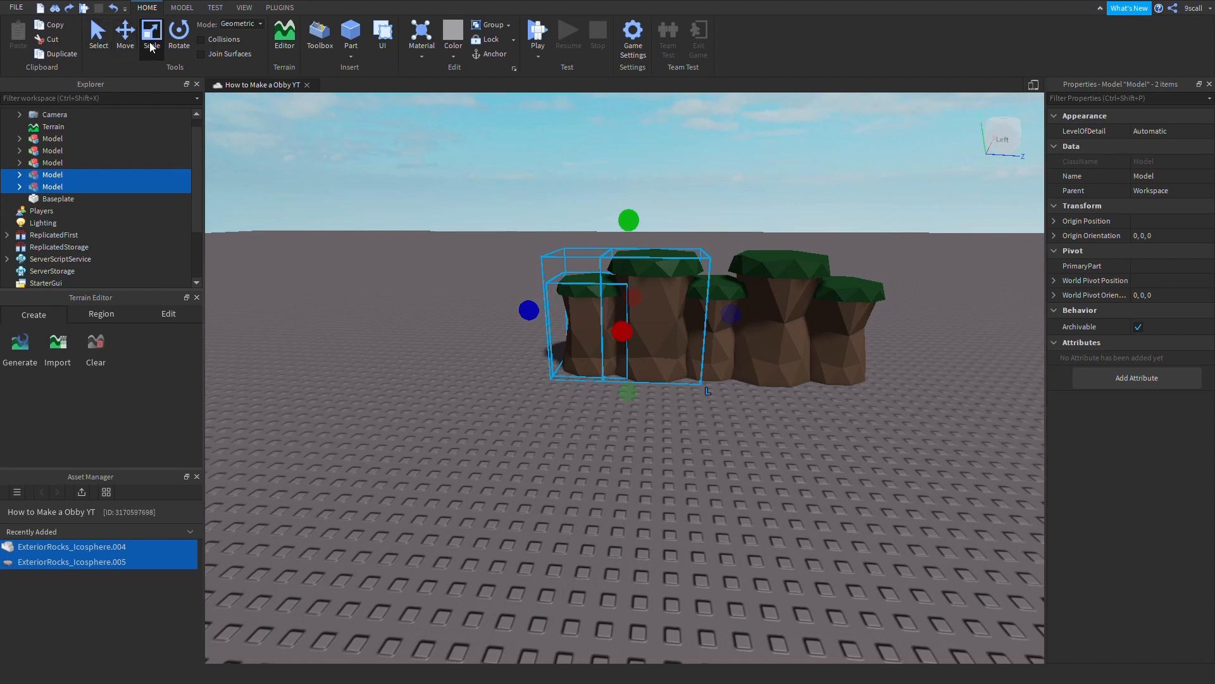
Close the gap to the copied pair and keep duplicating it along the Z axis until the row has nine pillars.
right_drag(369, 207, 613, 336)
scroll(510, 460, up, 5)
scroll(613, 336, down, 6)
key(w)
key(a)
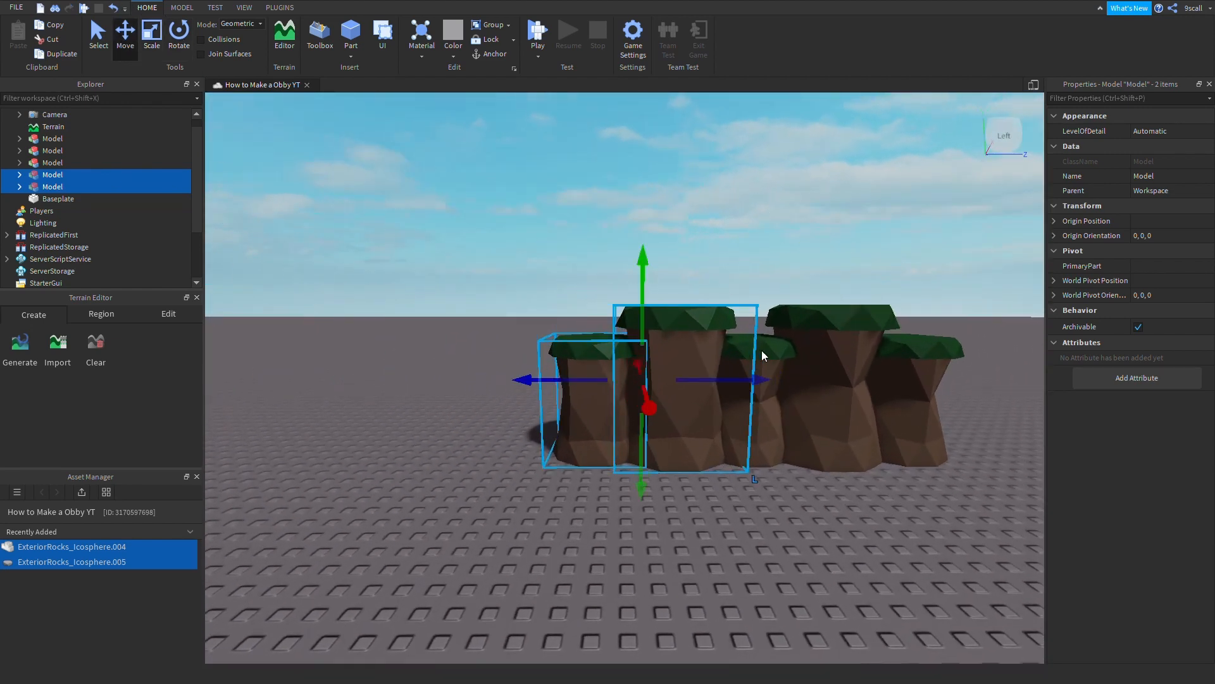
mouse_move(749, 388)
mouse_down()
mouse_move(696, 389)
mouse_move(773, 400)
mouse_move(694, 386)
mouse_move(730, 386)
mouse_up()
key(ctrl+d)
key(a)
scroll(756, 414, down, 5)
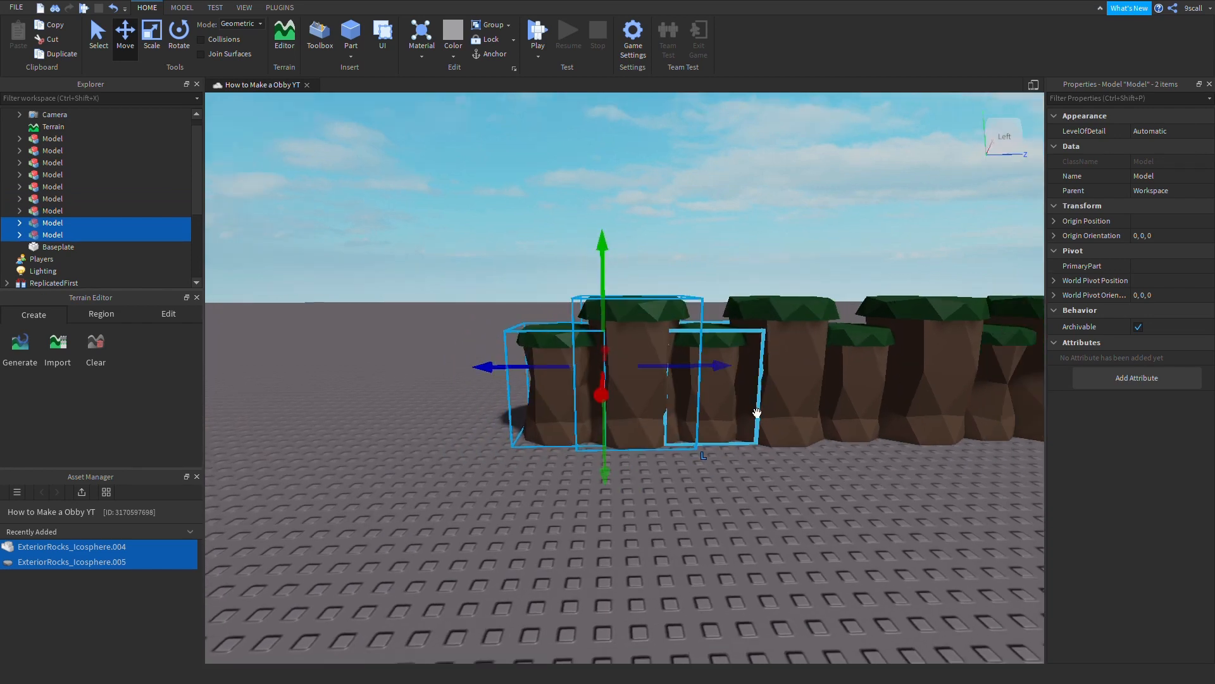
Duplicate a tall pillar and place the copy beyond the short pillar that ends the row.
right_drag(757, 416, 742, 398)
drag(789, 426, 554, 295)
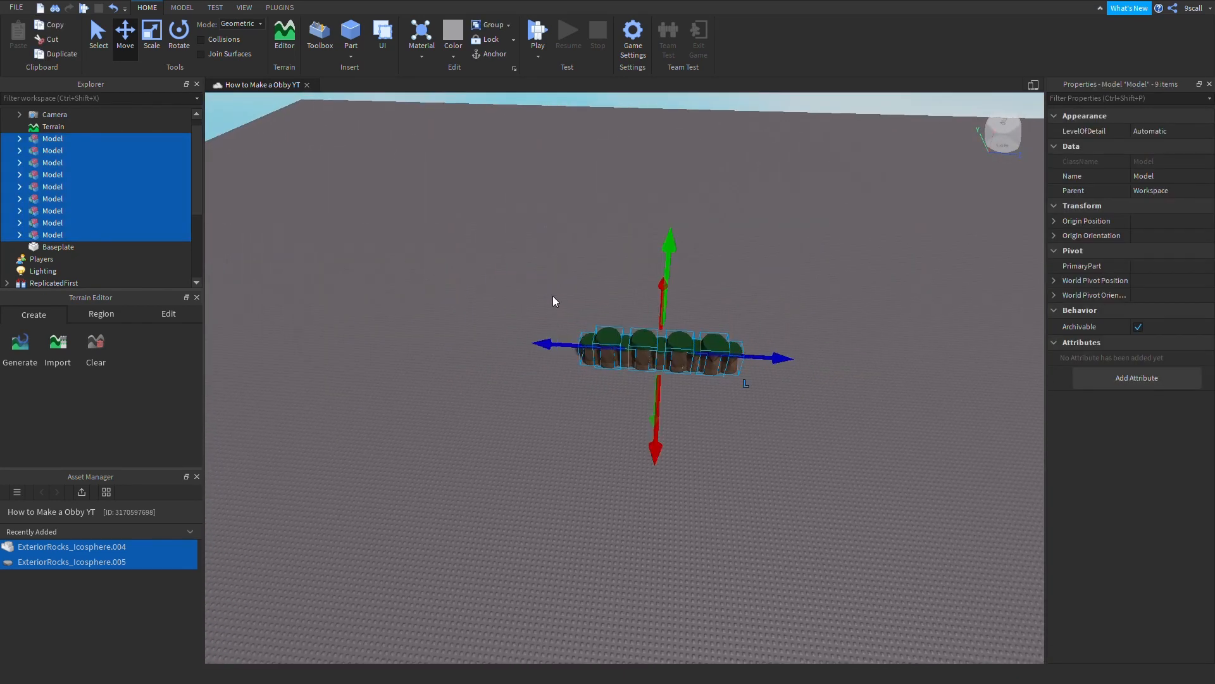
scroll(697, 393, up, 2)
click(762, 442)
click(643, 340)
key(ctrl+d)
key(a)
drag(701, 342, 733, 342)
key(w)
scroll(776, 393, down, 5)
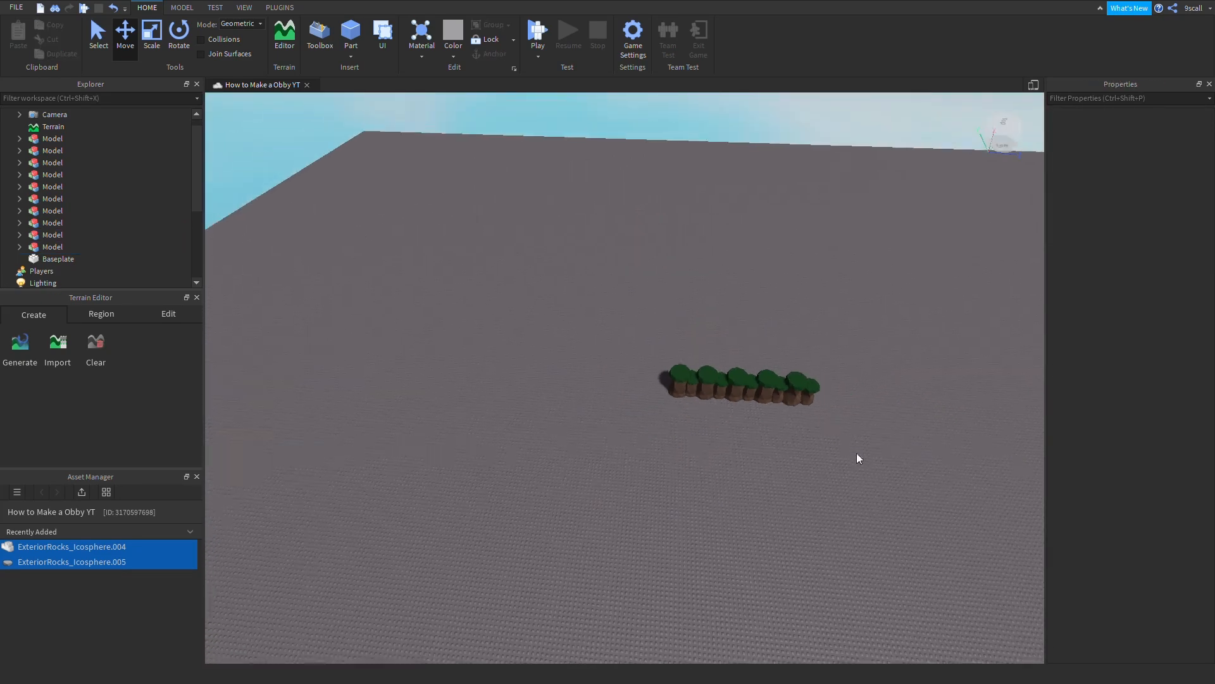
Duplicate the whole pillar row and turn the copy perpendicular to the original, undoing a misplaced attempt along the way.
drag(857, 455, 499, 290)
scroll(670, 373, up, 3)
click(856, 413)
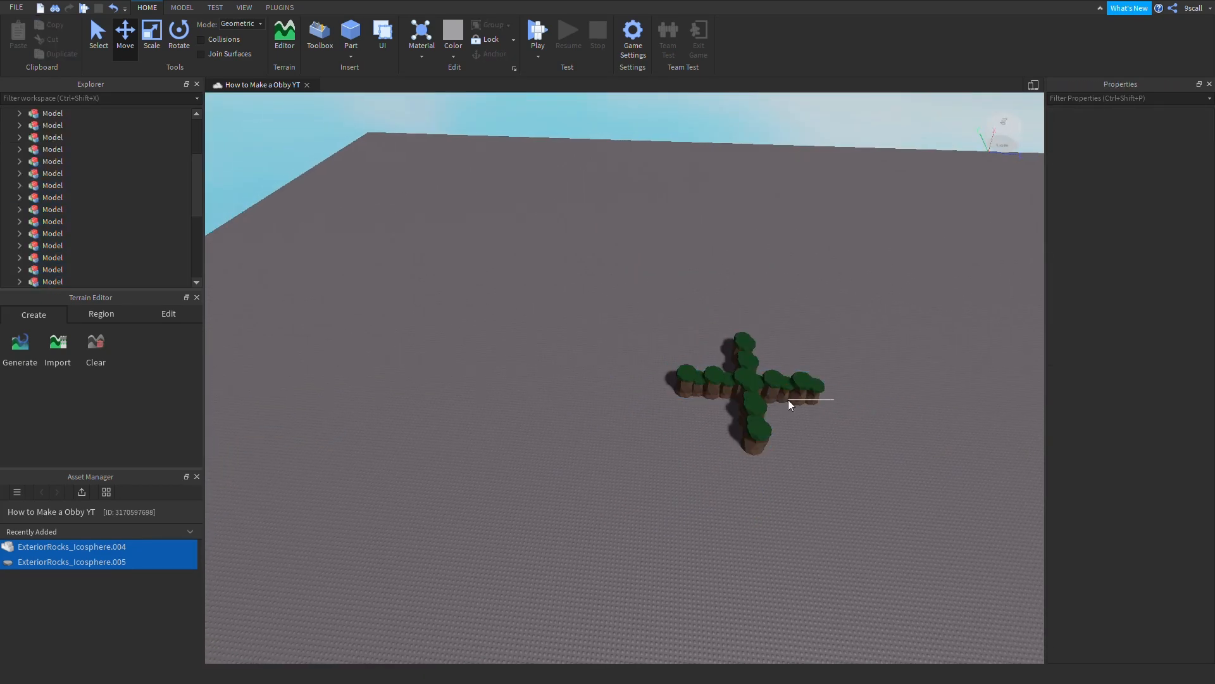
key(ctrl+z)
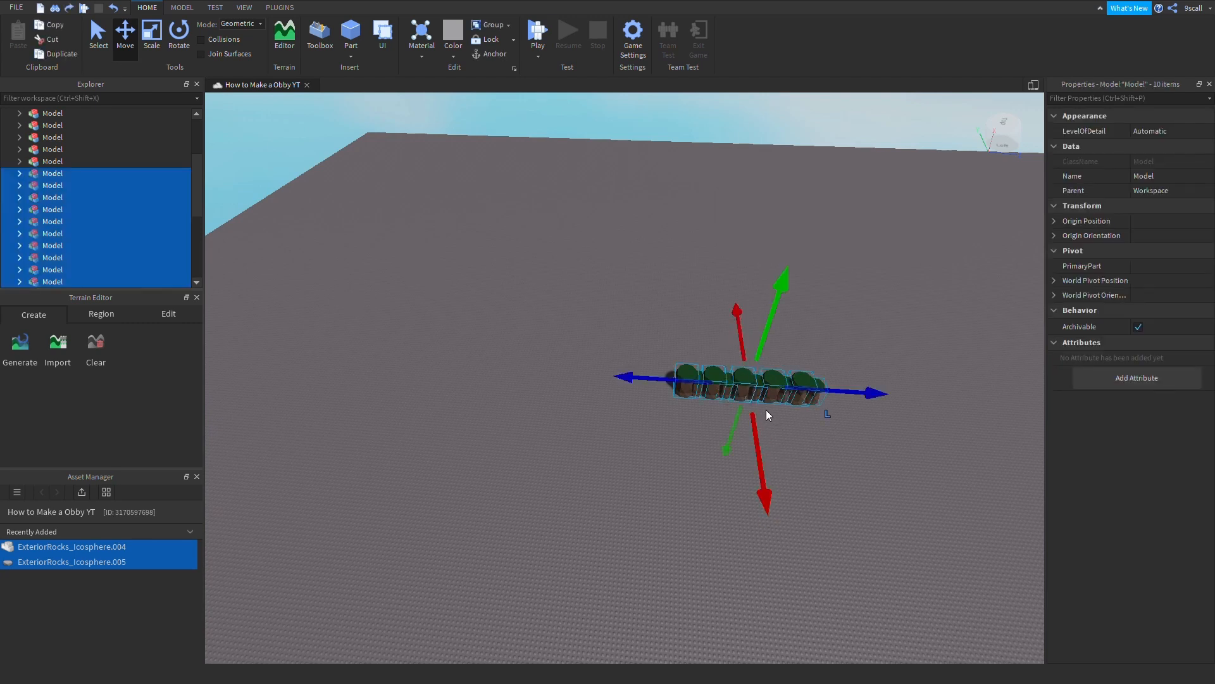
drag(791, 406, 765, 407)
key(w)
key(d)
Move the rotated row to one end of the original row so both form an L-shaped corner.
mouse_move(764, 407)
right_down()
mouse_move(784, 426)
mouse_move(763, 429)
right_up()
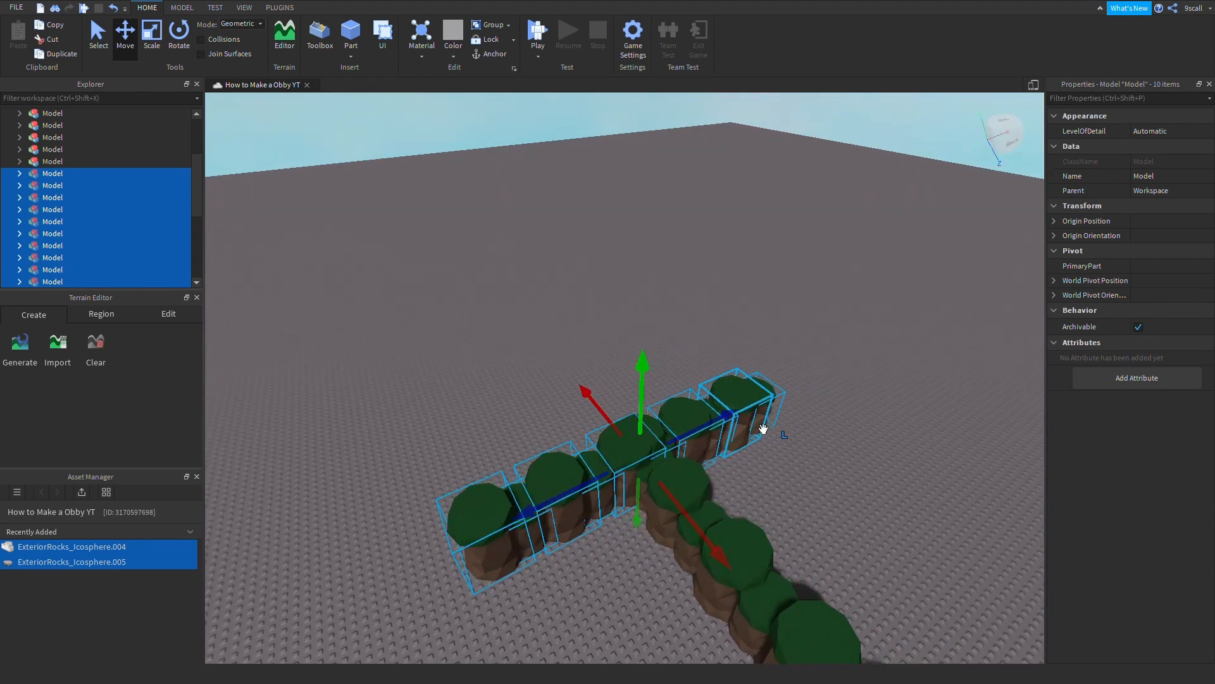
drag(722, 423, 719, 423)
right_drag(722, 422, 719, 423)
drag(719, 423, 655, 431)
click(722, 527)
scroll(715, 517, up, 10)
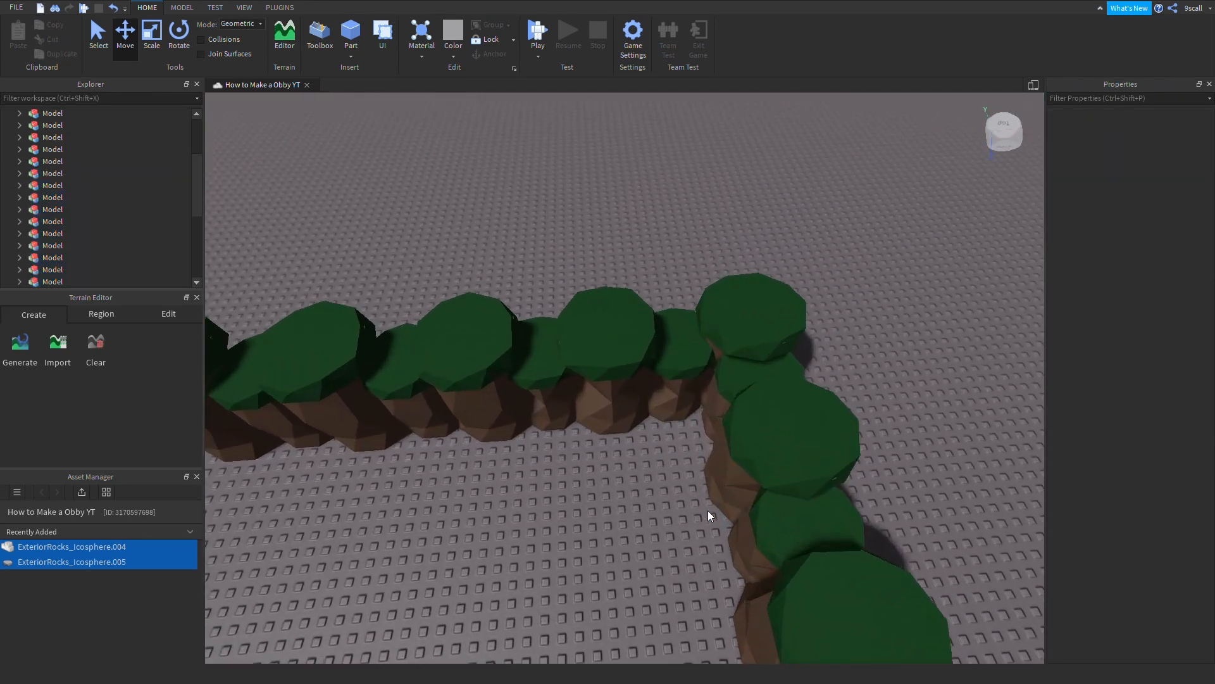
scroll(662, 519, down, 10)
Duplicate the side row and place the copy at the opposite end of the back row to form a U-shaped wall.
right_drag(728, 529, 666, 541)
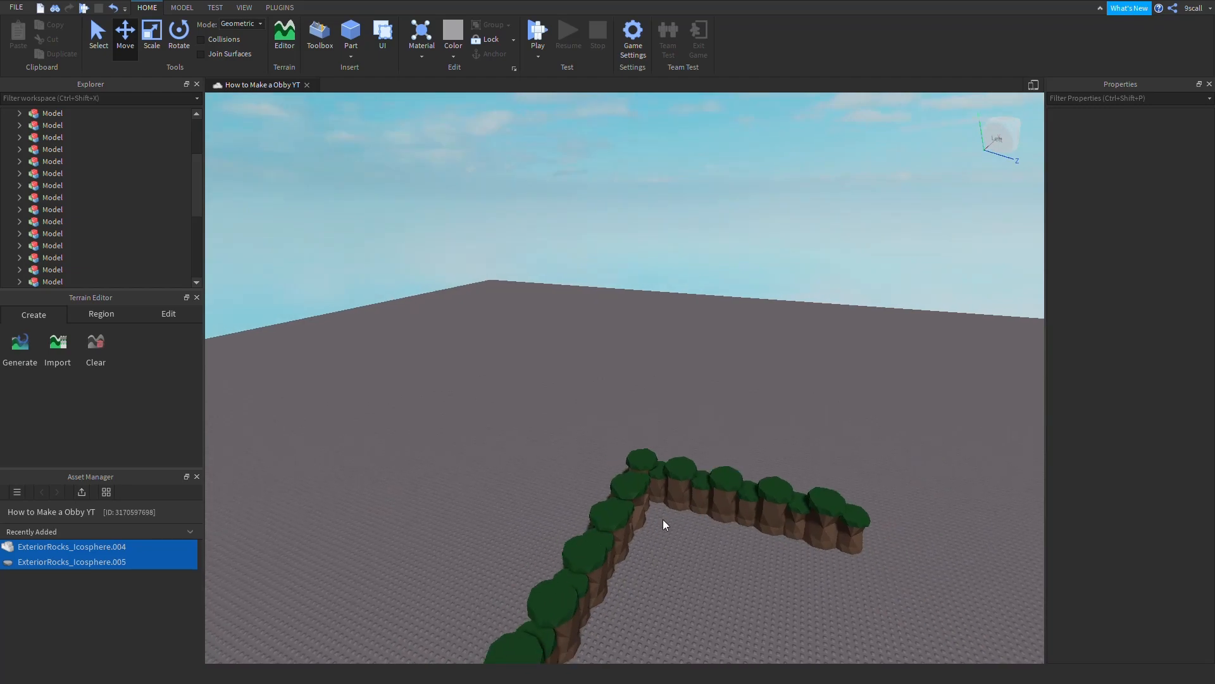
scroll(664, 540, up, 10)
scroll(666, 541, up, 5)
scroll(668, 541, down, 10)
scroll(667, 541, down, 10)
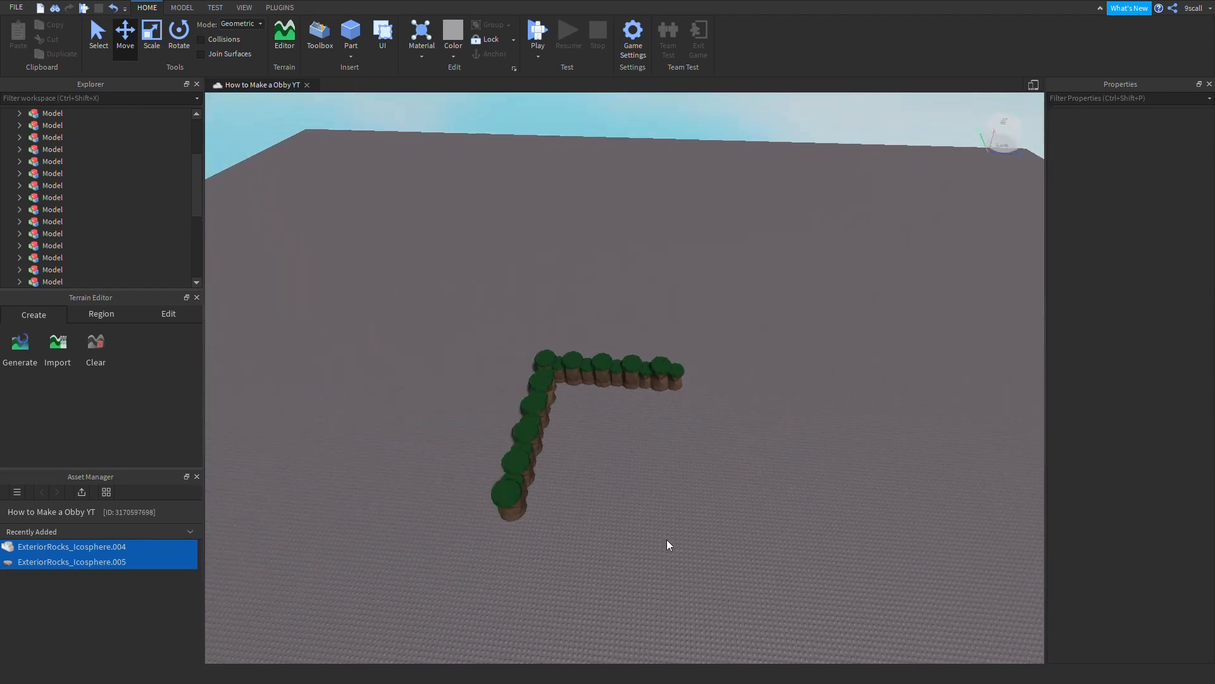
drag(576, 476, 588, 489)
drag(615, 405, 705, 417)
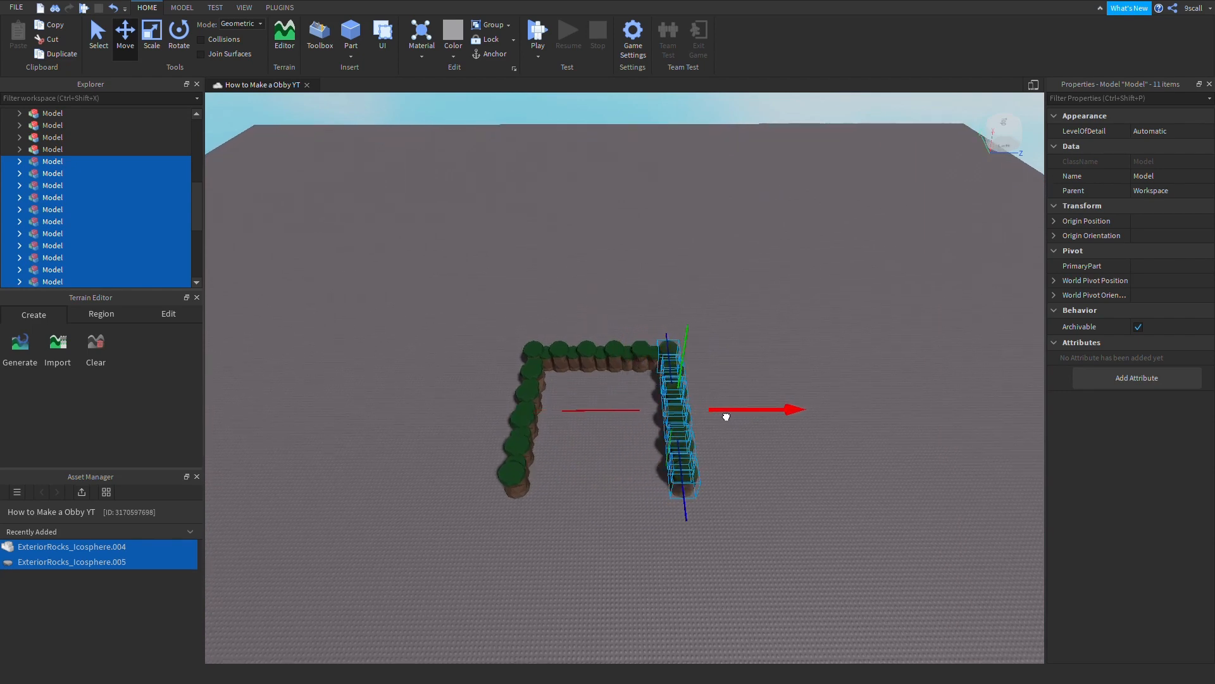
click(772, 440)
Select all pillars of the U-shaped wall and raise them high above the baseplate.
scroll(774, 443, up, 12)
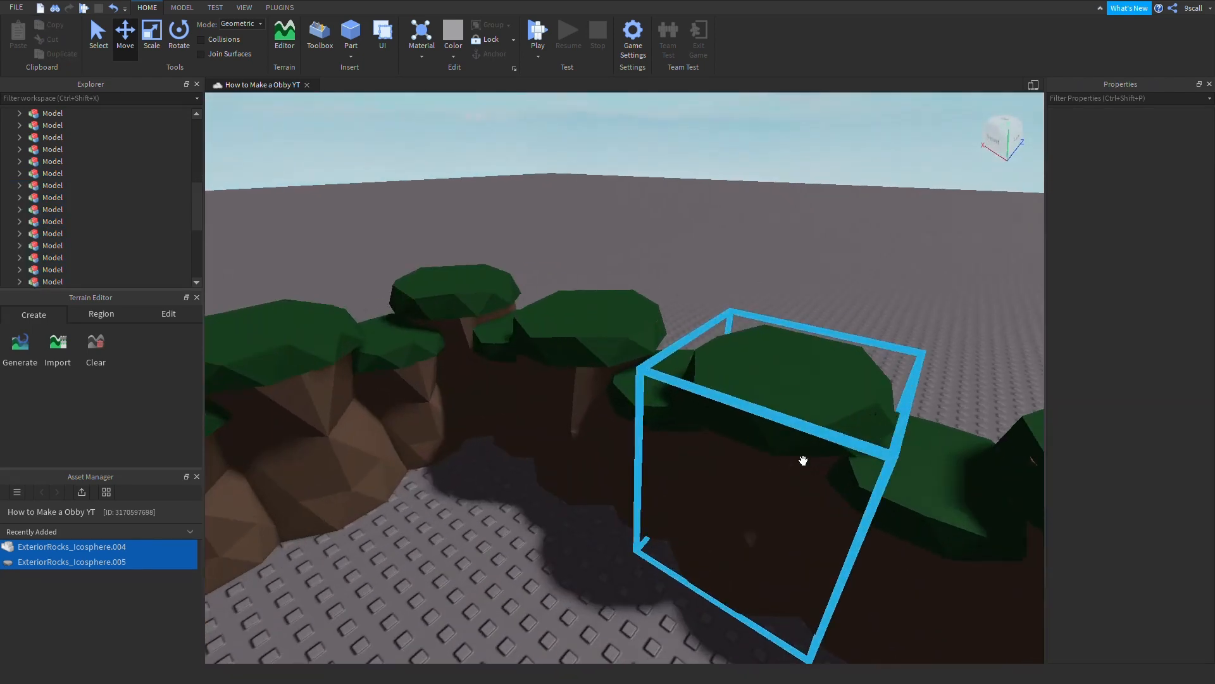
scroll(803, 460, down, 15)
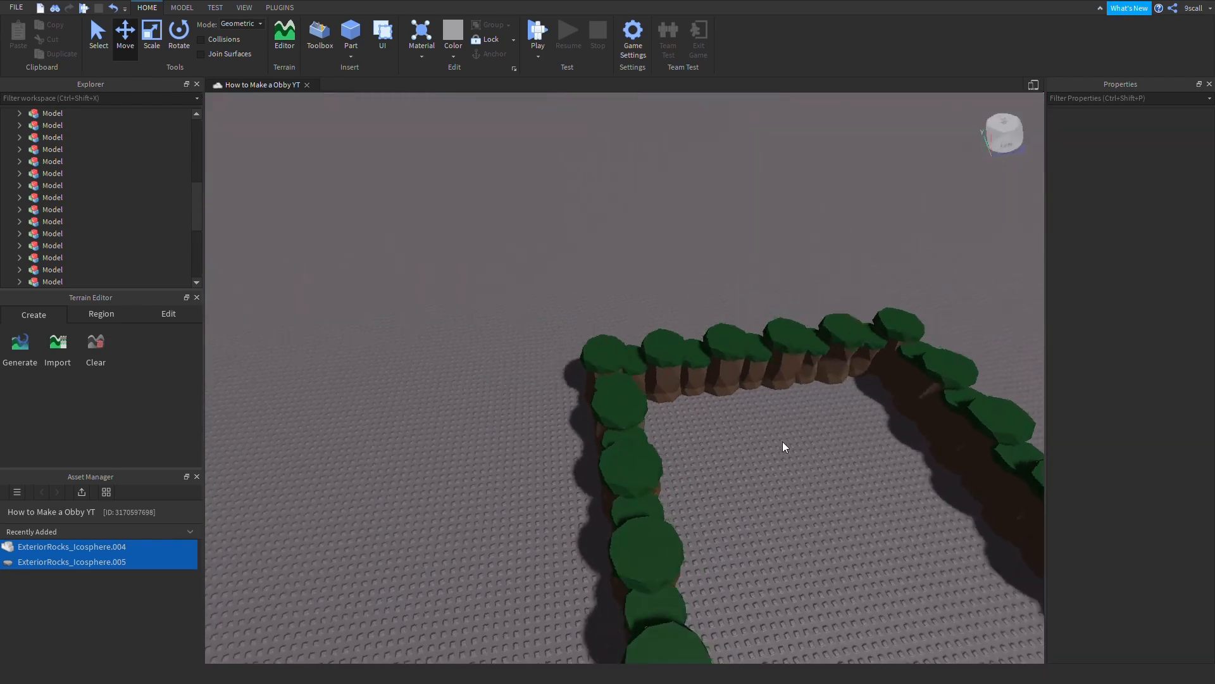
scroll(772, 447, up, 6)
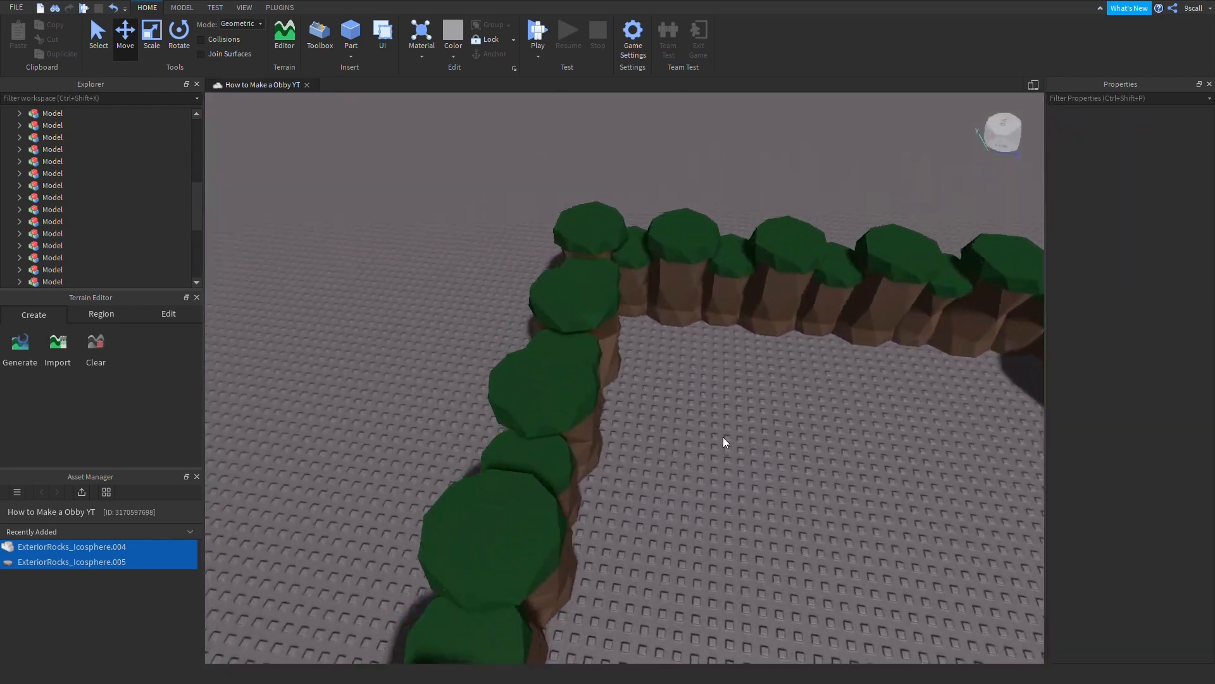
scroll(727, 435, down, 5)
right_drag(722, 437, 677, 290)
scroll(727, 436, up, 5)
scroll(724, 438, down, 10)
key(ctrl+a)
click(863, 401)
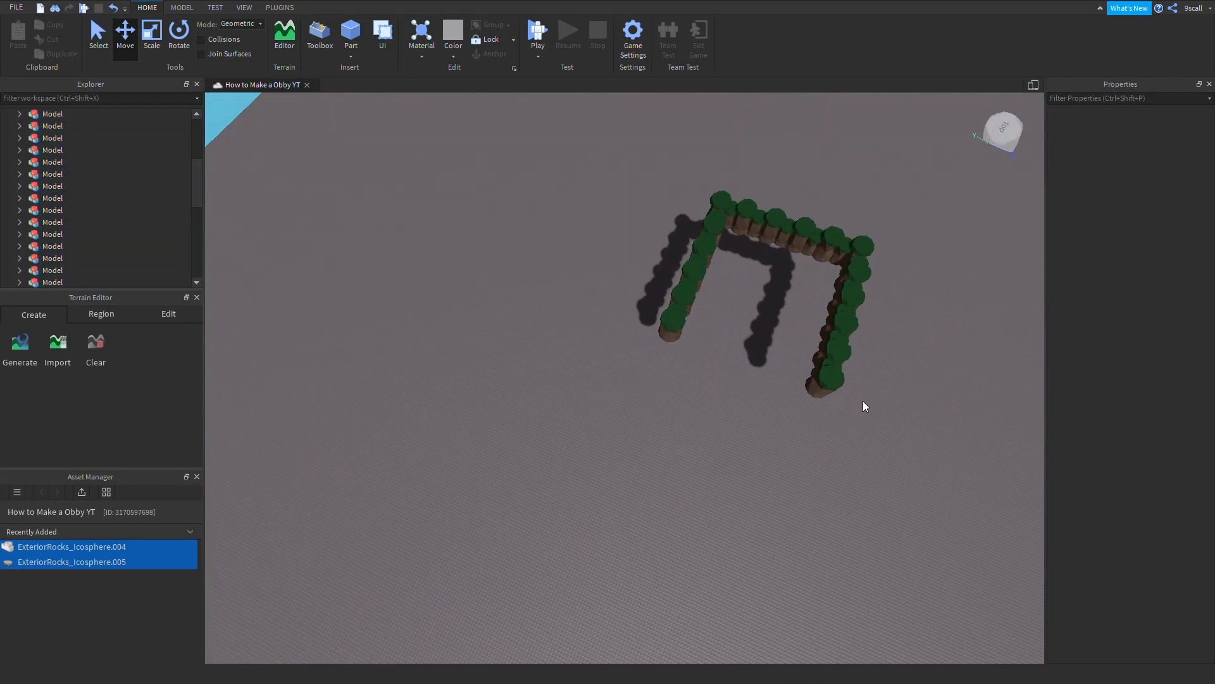
Insert a block part, position it inside the raised pillar wall, and anchor it.
scroll(863, 401, up, 10)
right_drag(710, 318, 704, 413)
scroll(704, 412, up, 5)
click(350, 35)
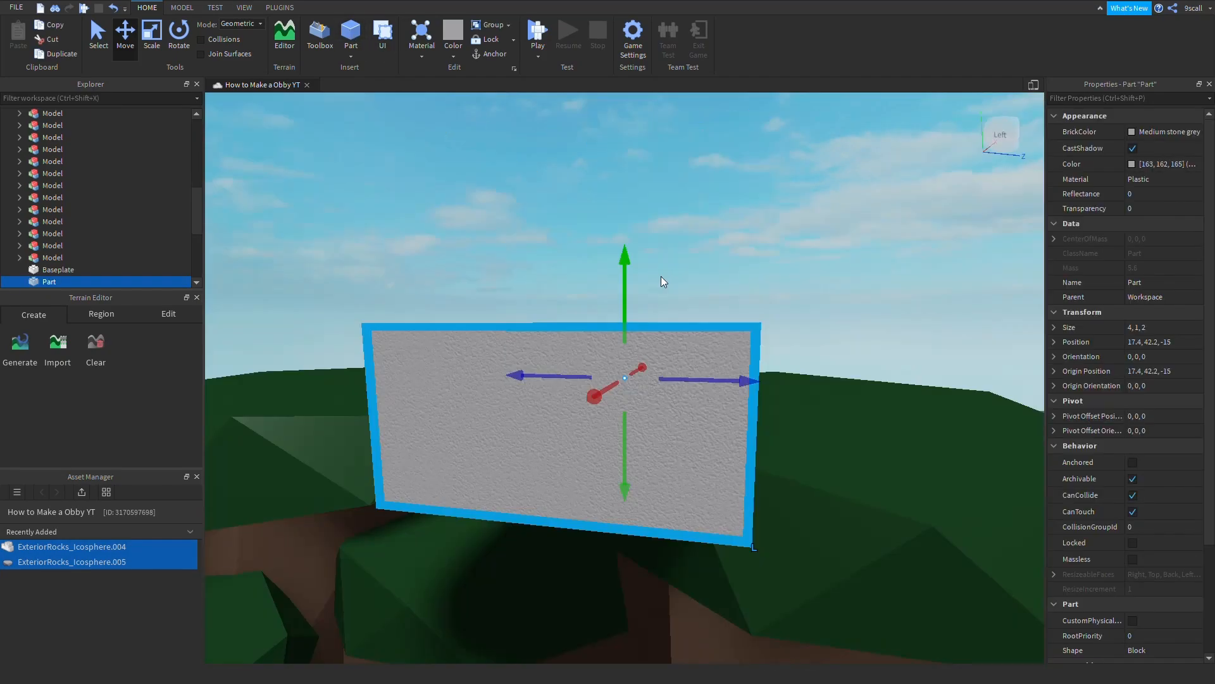
right_drag(661, 276, 662, 363)
drag(662, 365, 621, 352)
click(490, 54)
Scale the part to 46 × 1 × 41.4 so it fills the floor between the pillar rows.
click(151, 34)
drag(651, 424, 643, 431)
right_drag(643, 431, 679, 418)
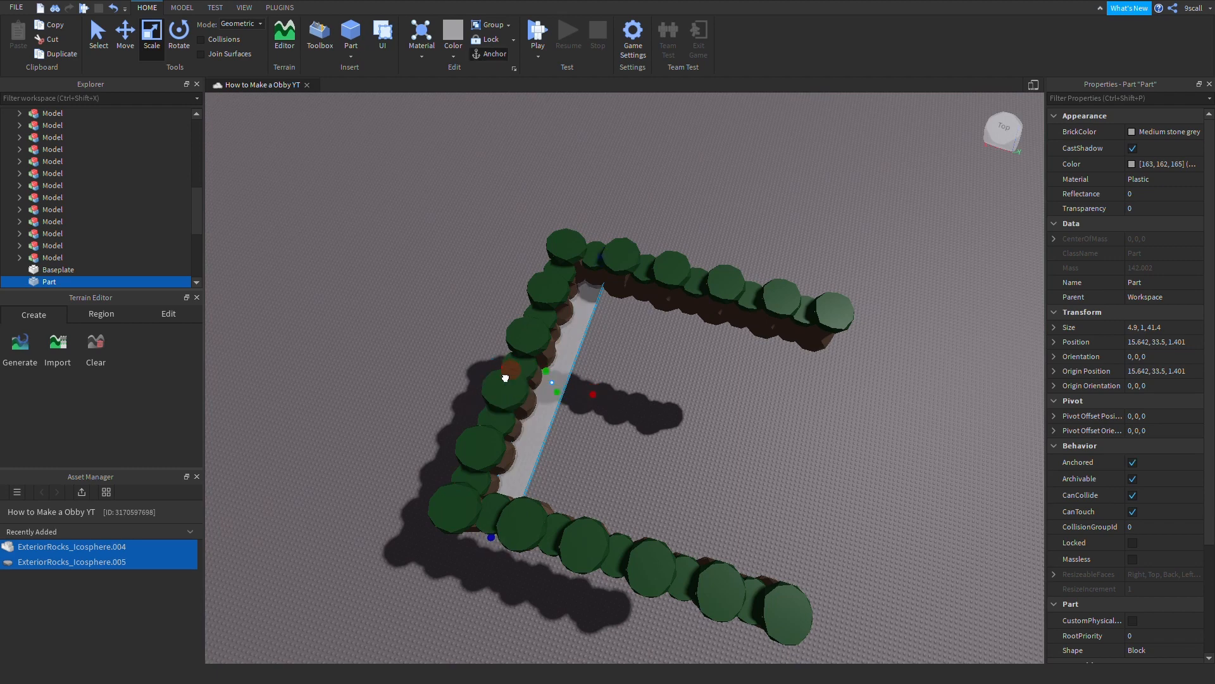
drag(607, 413, 714, 437)
Set the floor part's material to SmoothPlastic and its BrickColor to green.
click(1161, 177)
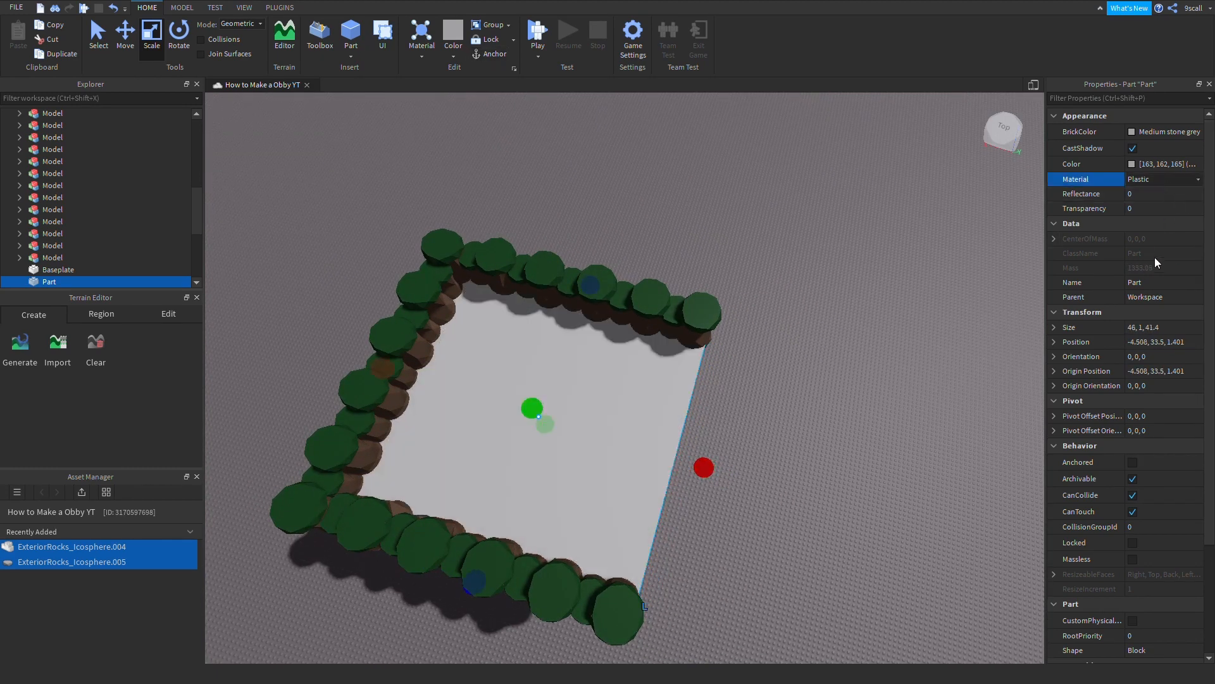
click(1155, 257)
click(1140, 133)
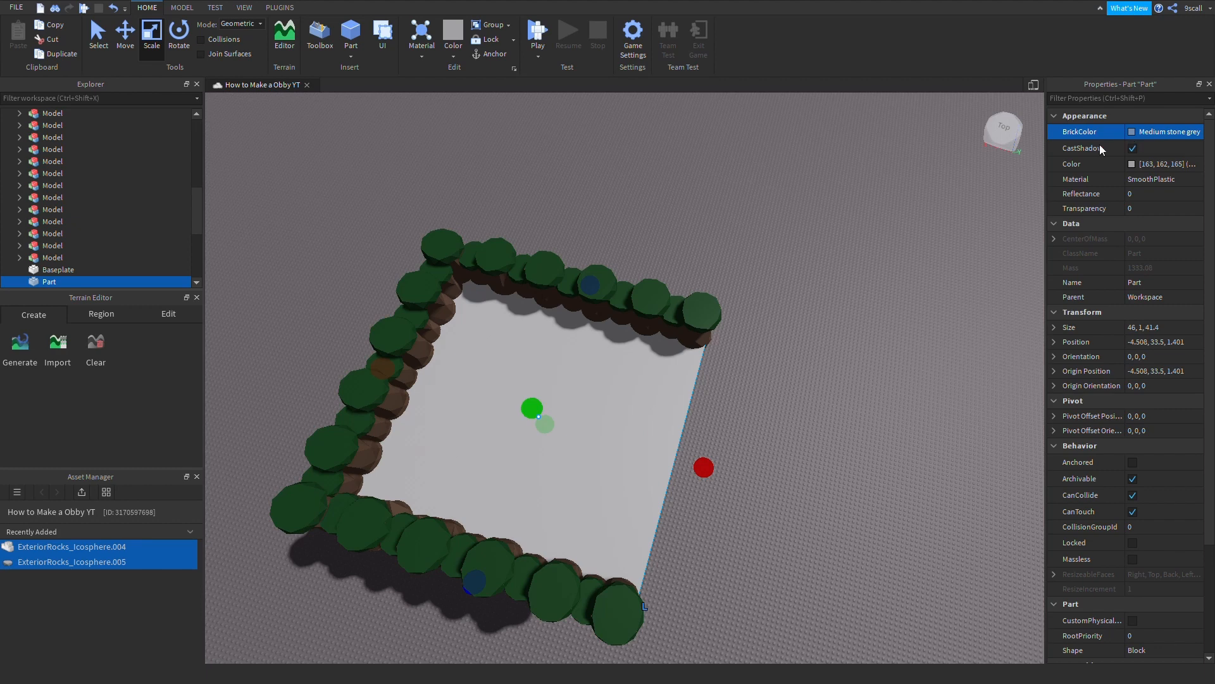
click(1043, 167)
click(749, 369)
Examine the green floor and the surrounding pillar walls from several angles.
right_drag(791, 364, 755, 411)
scroll(736, 325, up, 4)
scroll(746, 336, down, 3)
scroll(754, 410, up, 2)
right_drag(687, 438, 646, 433)
scroll(667, 419, down, 8)
scroll(681, 461, up, 6)
scroll(679, 461, down, 4)
click(563, 421)
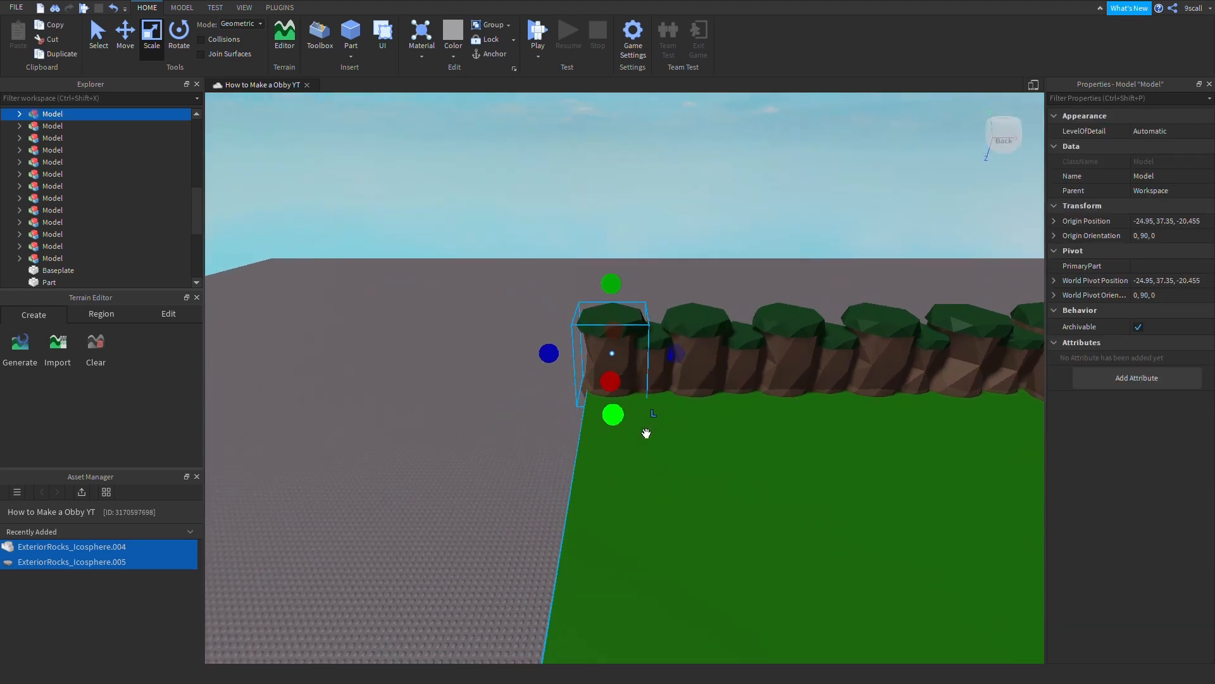
key(w)
click(713, 248)
right_drag(722, 334, 722, 337)
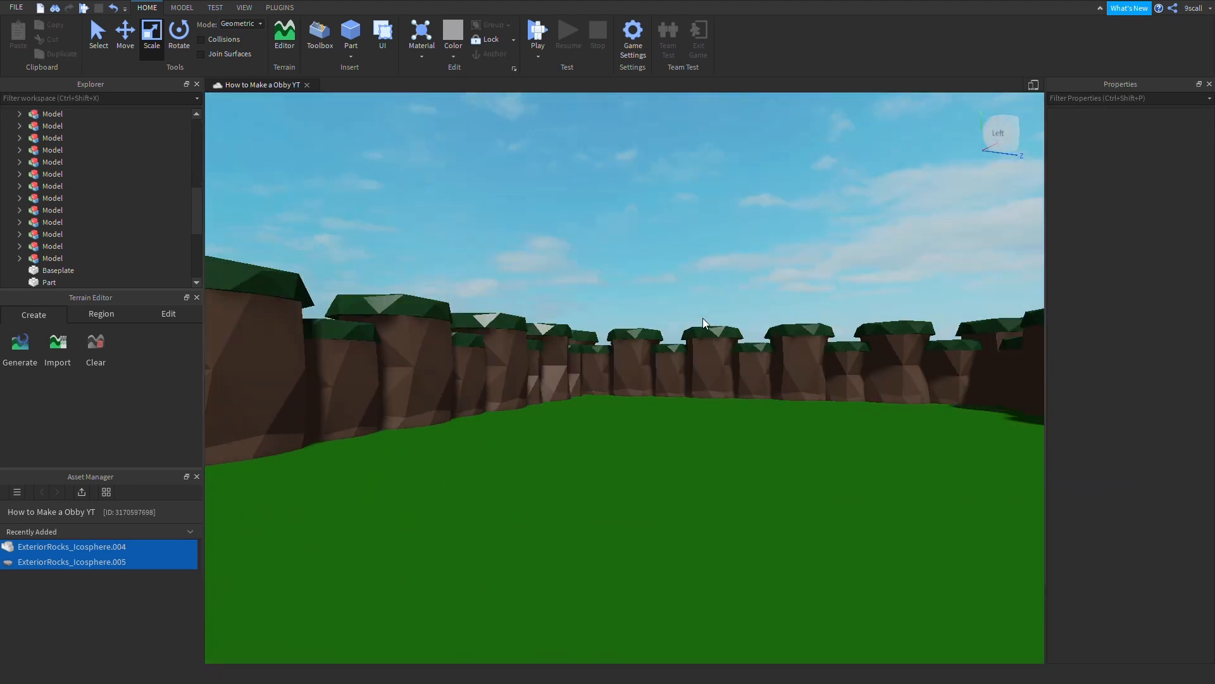
key(w)
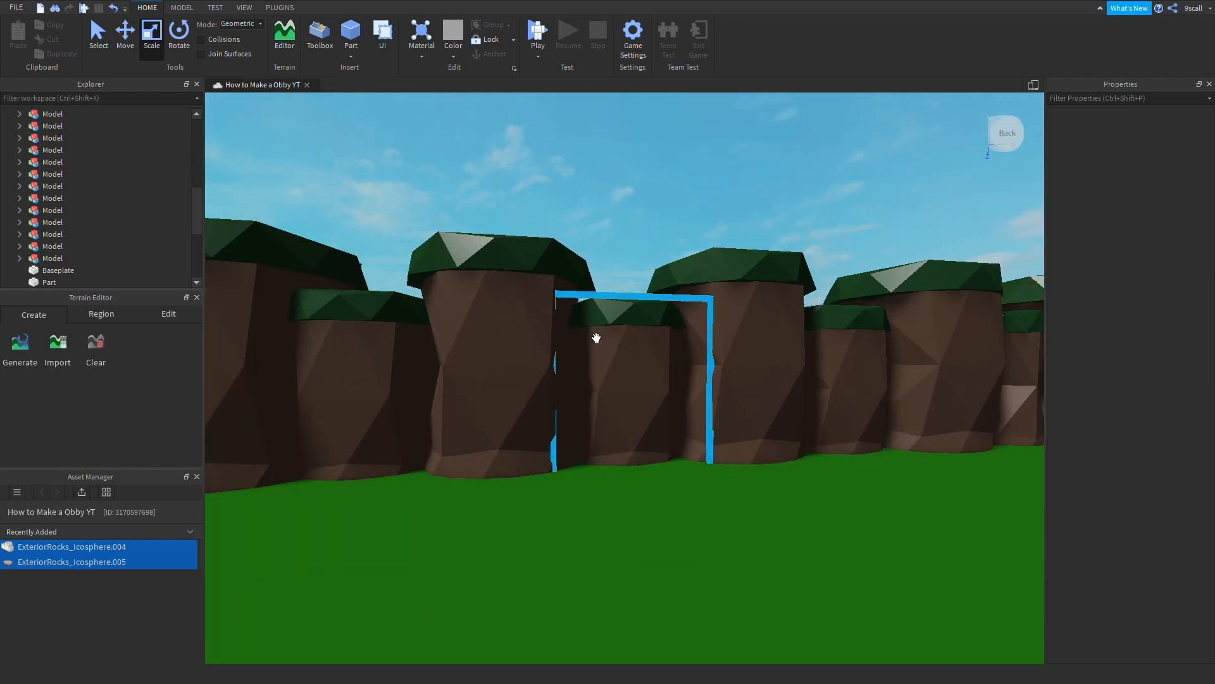
Scale a short pillar in the side wall to vary the wall's outline.
click(595, 338)
drag(531, 252, 472, 217)
click(583, 198)
key(a)
click(503, 279)
click(587, 239)
key(a)
Shift the pillar at the open end of the side wall slightly sideways.
right_drag(589, 241, 417, 355)
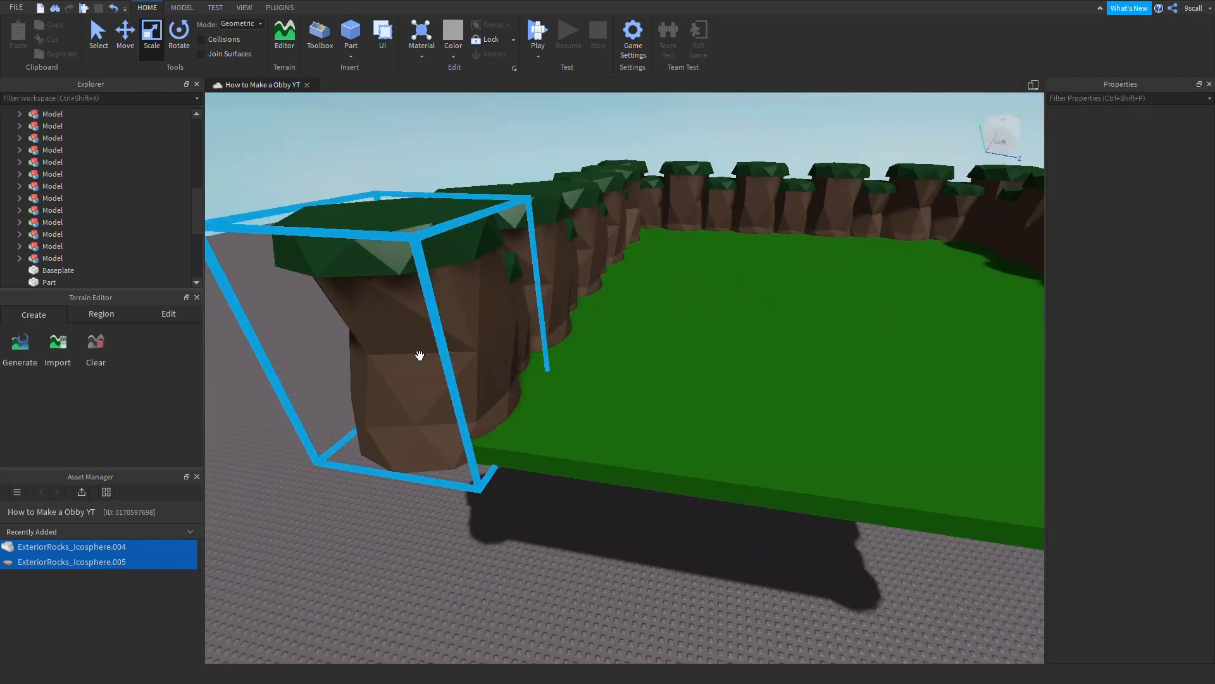
click(417, 355)
click(121, 31)
drag(543, 354, 514, 345)
click(627, 652)
Scale up the tall pillar beside the short one in the side wall so it rises above its neighbours.
key(w)
right_drag(628, 651, 572, 526)
click(572, 526)
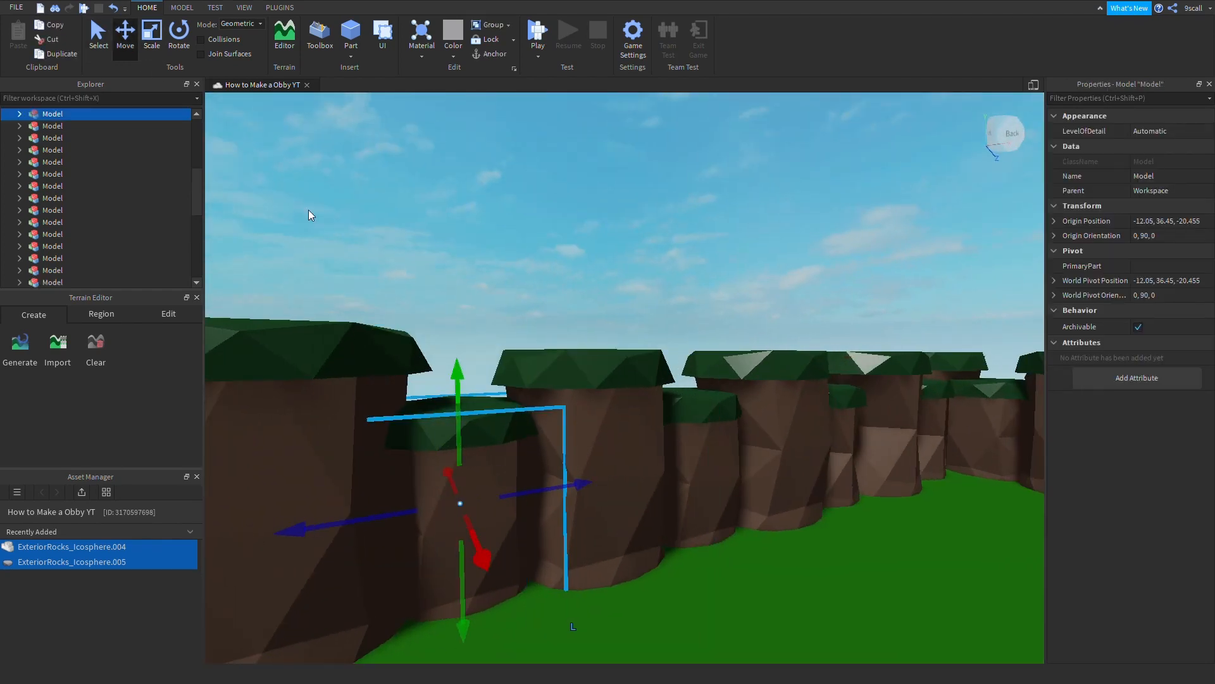
drag(405, 443, 569, 412)
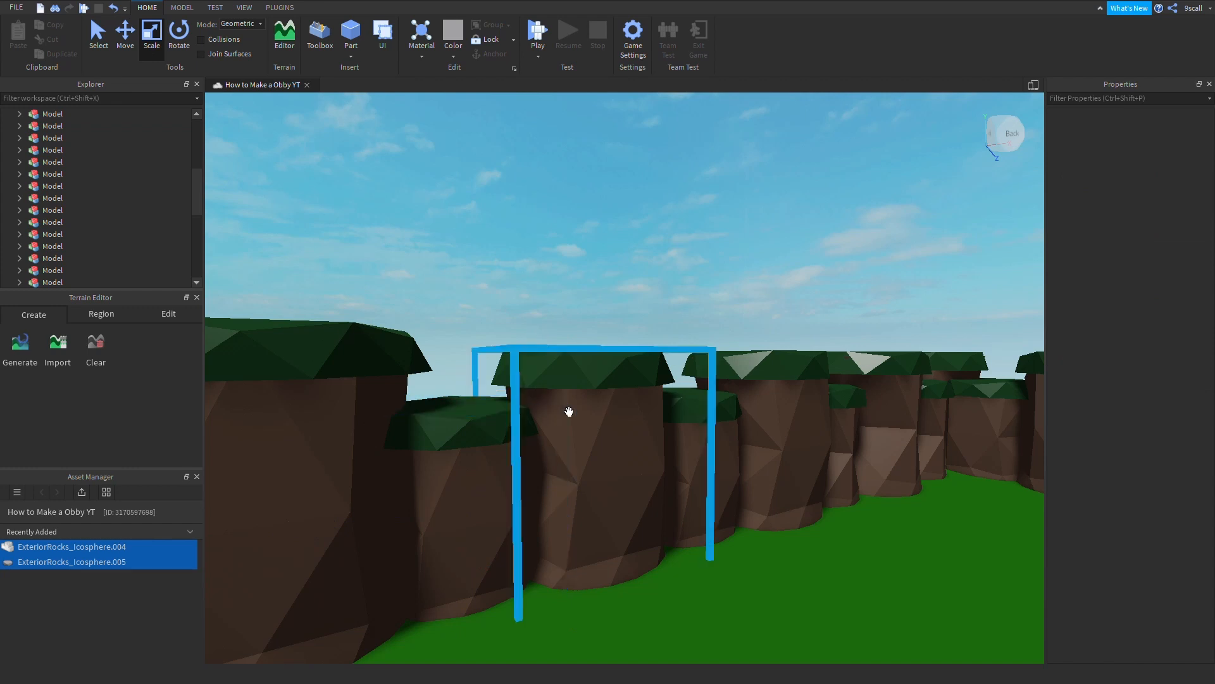
drag(591, 319, 590, 288)
click(671, 209)
Reposition the enlarged tall pillar in the side wall.
right_drag(671, 209, 732, 272)
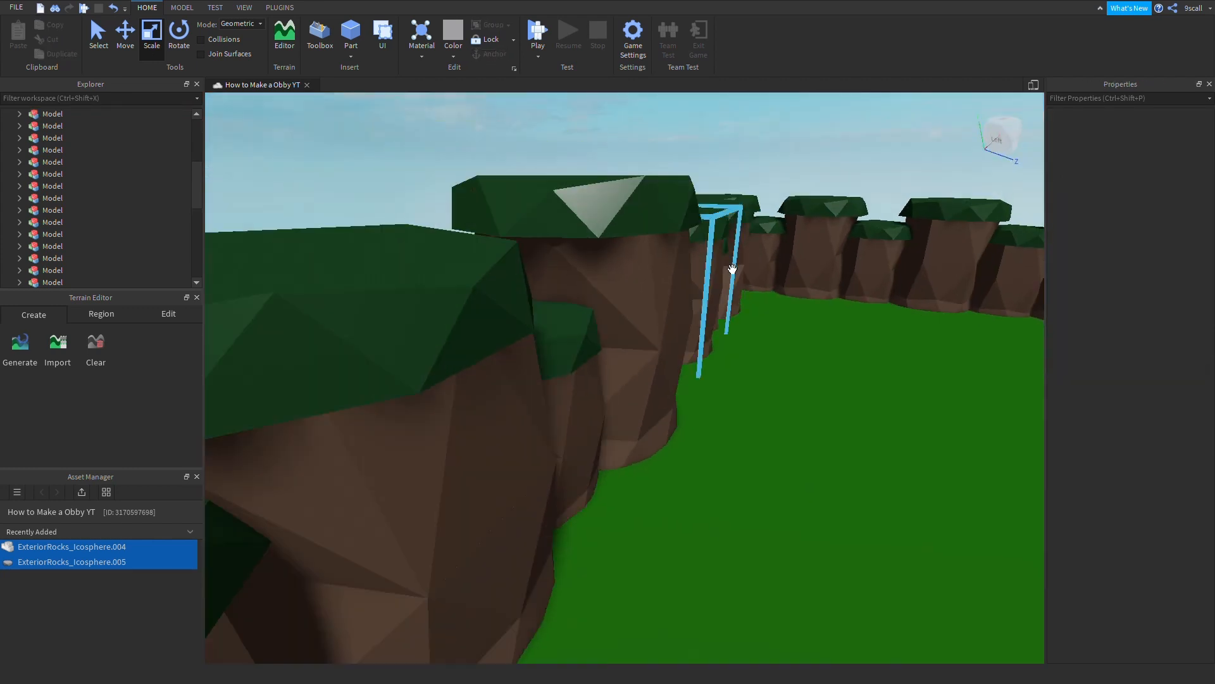
key(s)
click(645, 336)
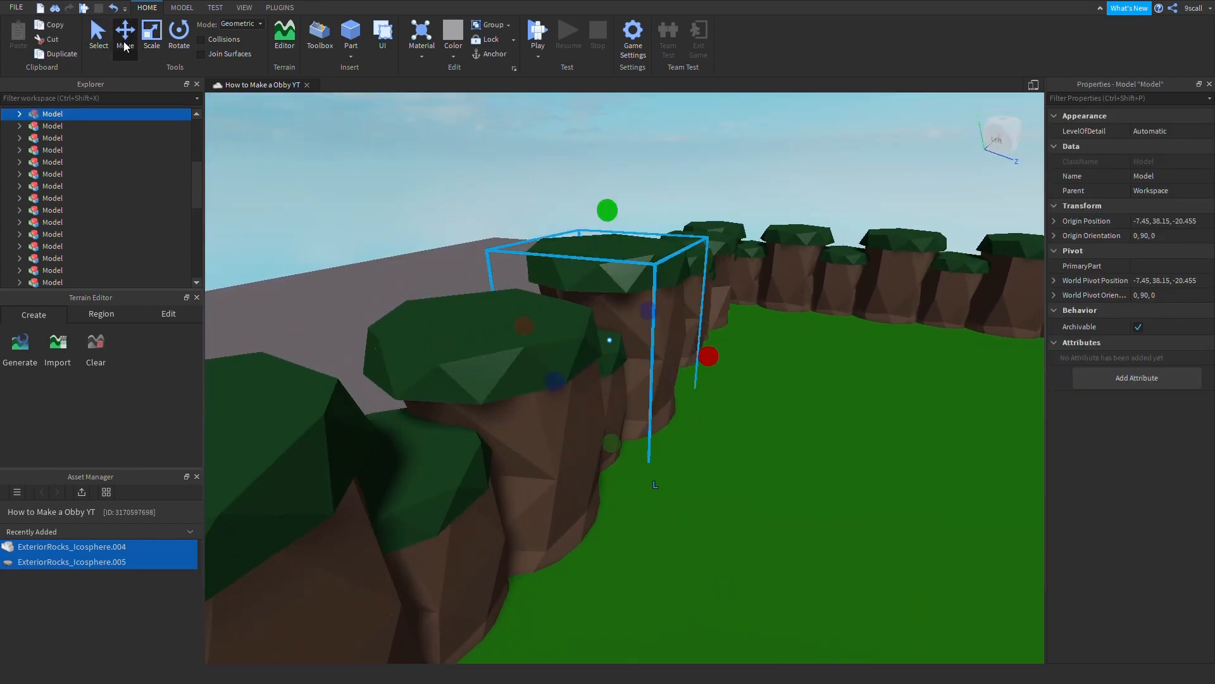
click(124, 45)
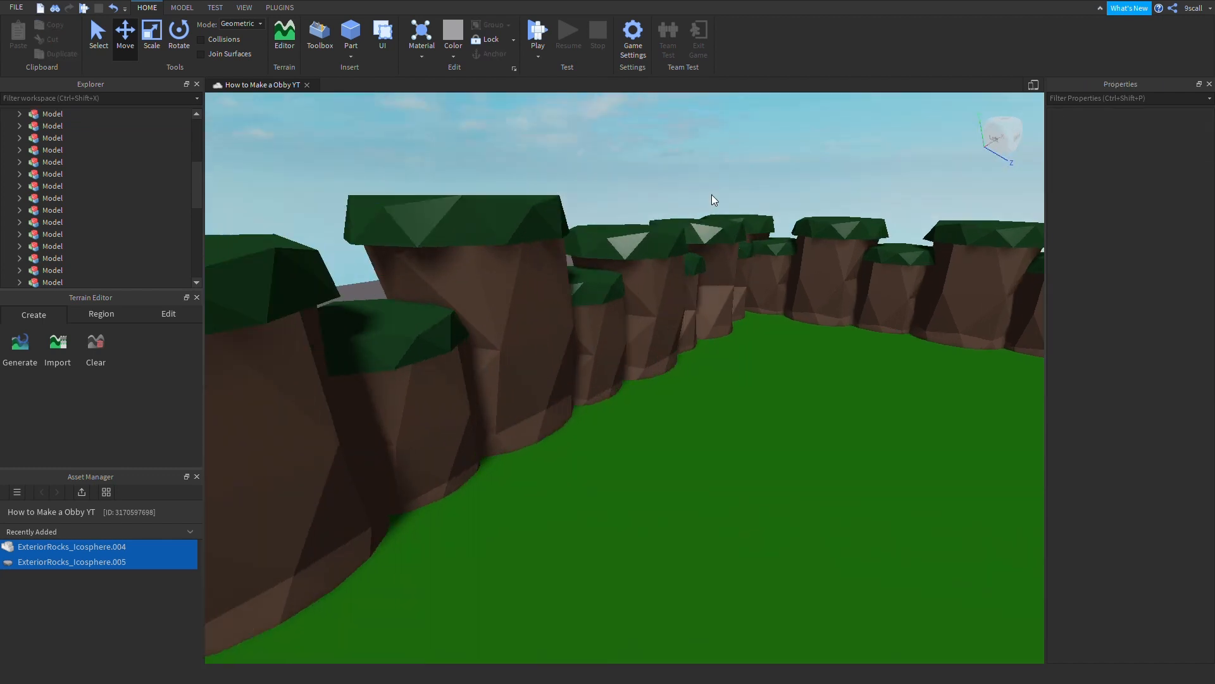
click(499, 342)
right_drag(537, 372, 591, 161)
click(591, 161)
Resize the short pillar beside the tall one in the same side wall.
right_drag(581, 325, 572, 364)
click(572, 364)
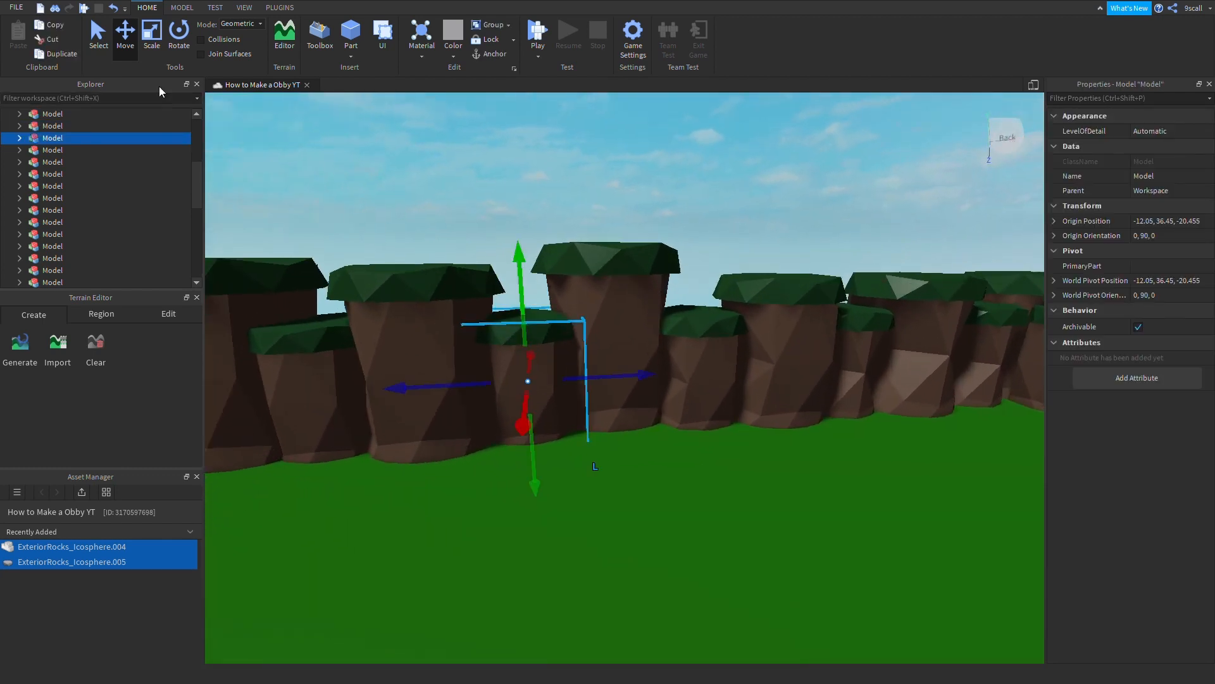
click(152, 45)
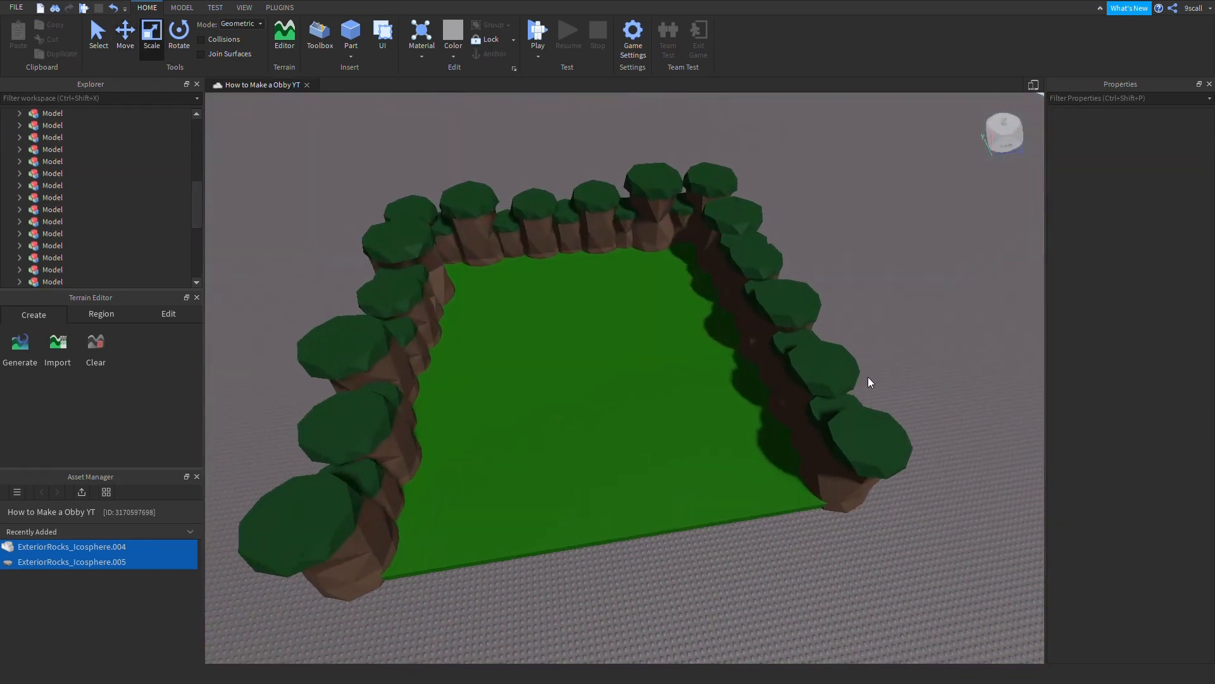
Scale up the tall pillar second from the open end of the opposite side wall so it rises above the end pillar.
key(w)
right_drag(868, 377, 885, 441)
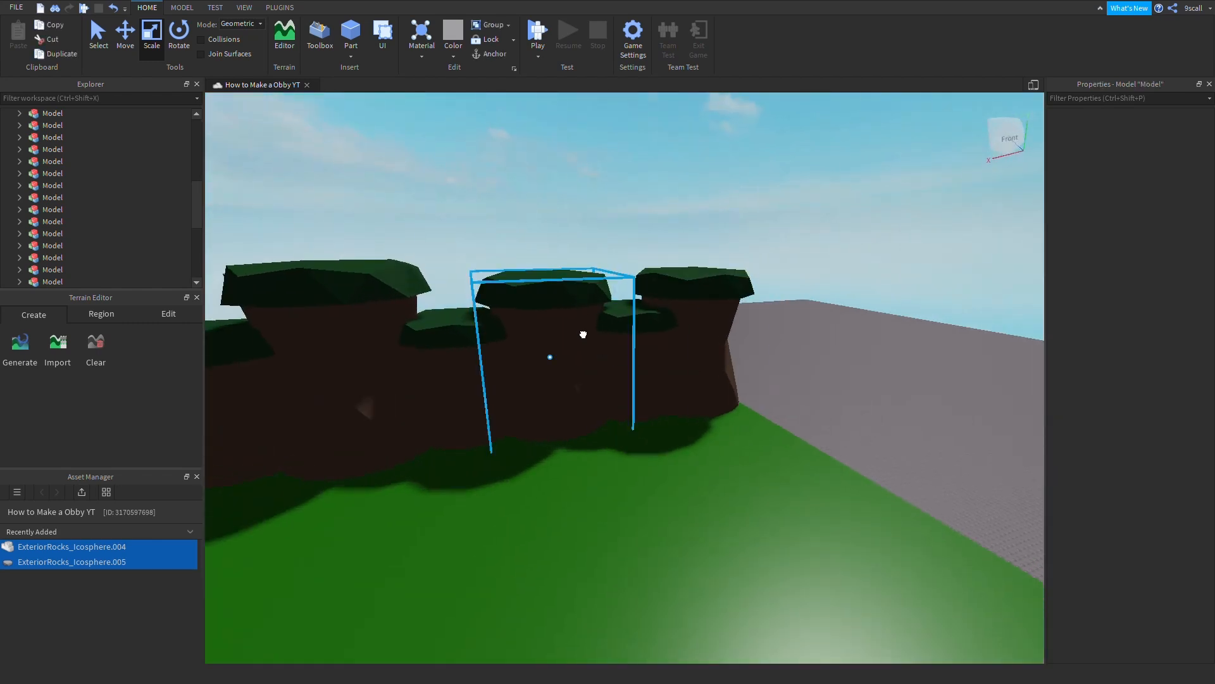
click(583, 331)
scroll(571, 249, up, 2)
click(571, 249)
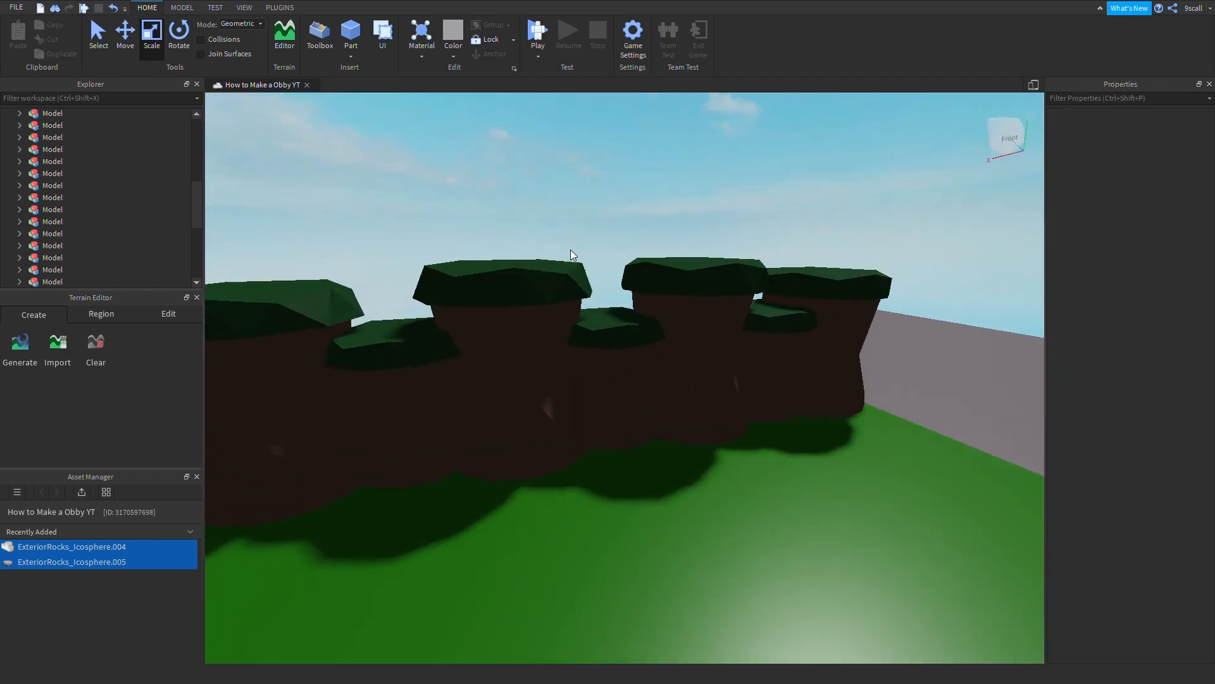
click(535, 256)
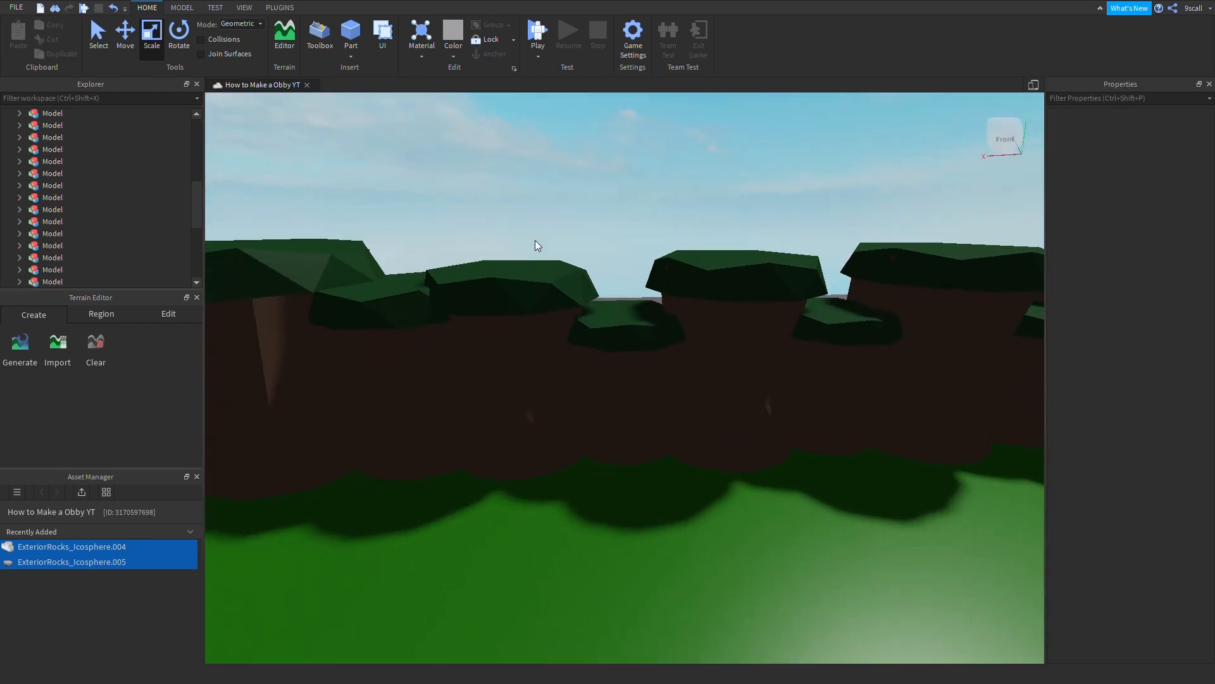
Shift the short pillar midway along the shaded side wall slightly outward, away from the floor.
click(604, 355)
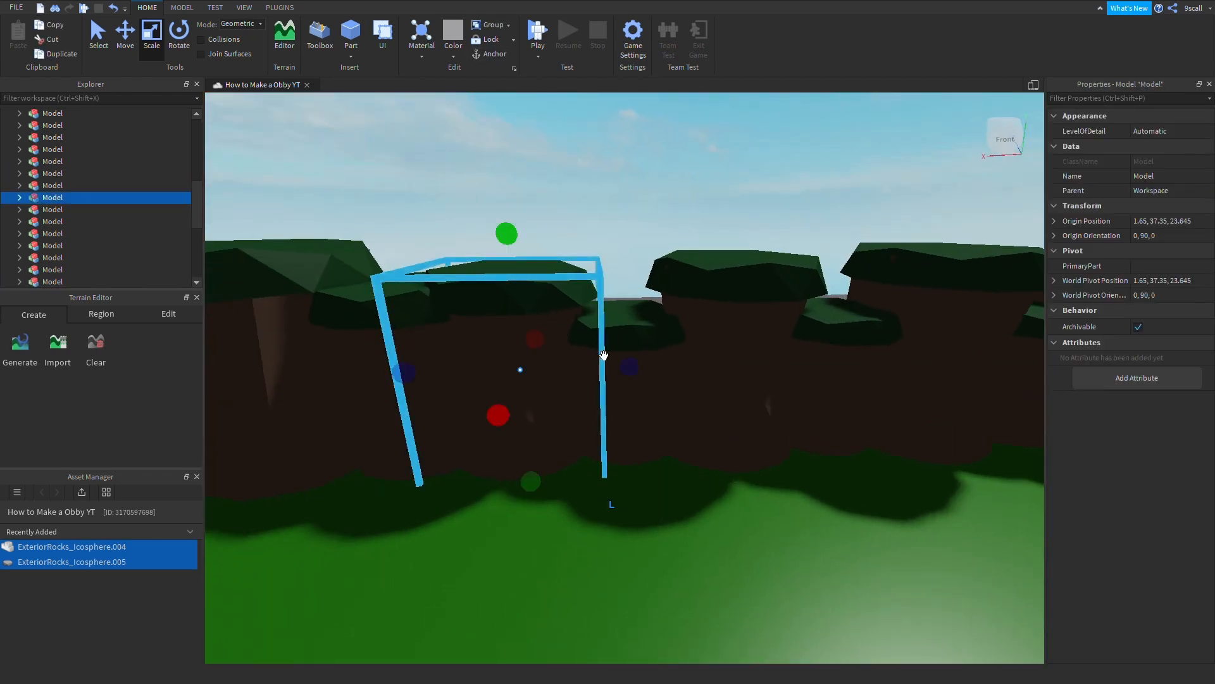
click(604, 356)
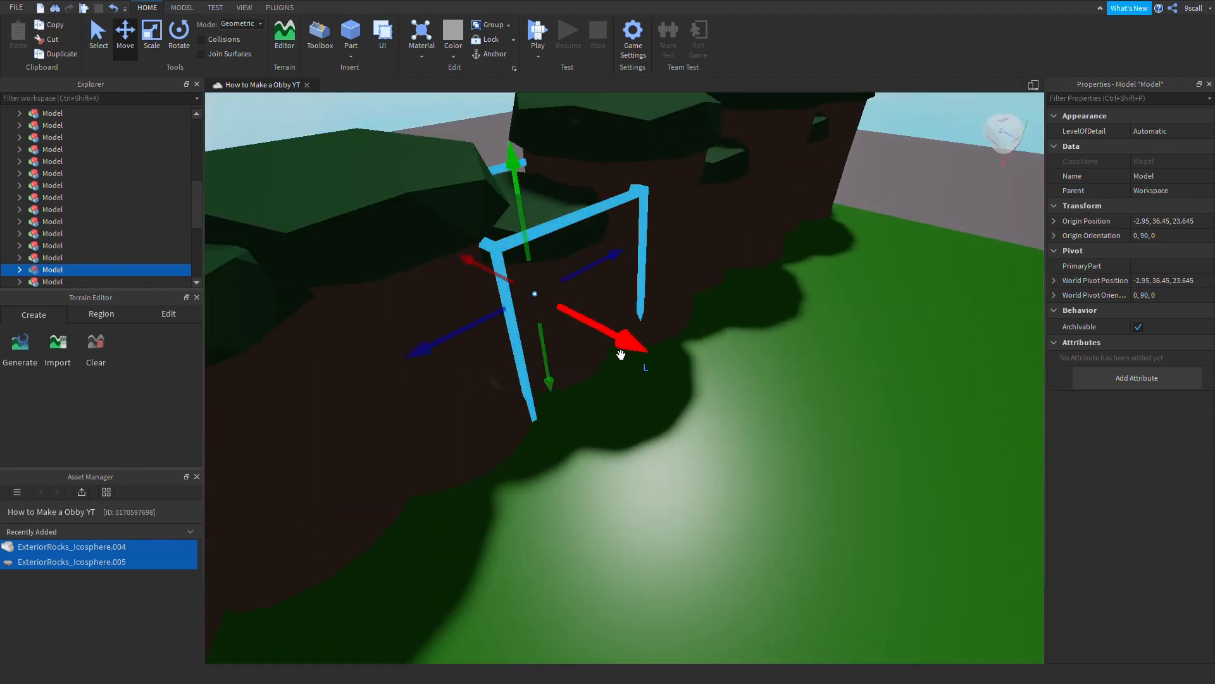
drag(640, 348, 626, 355)
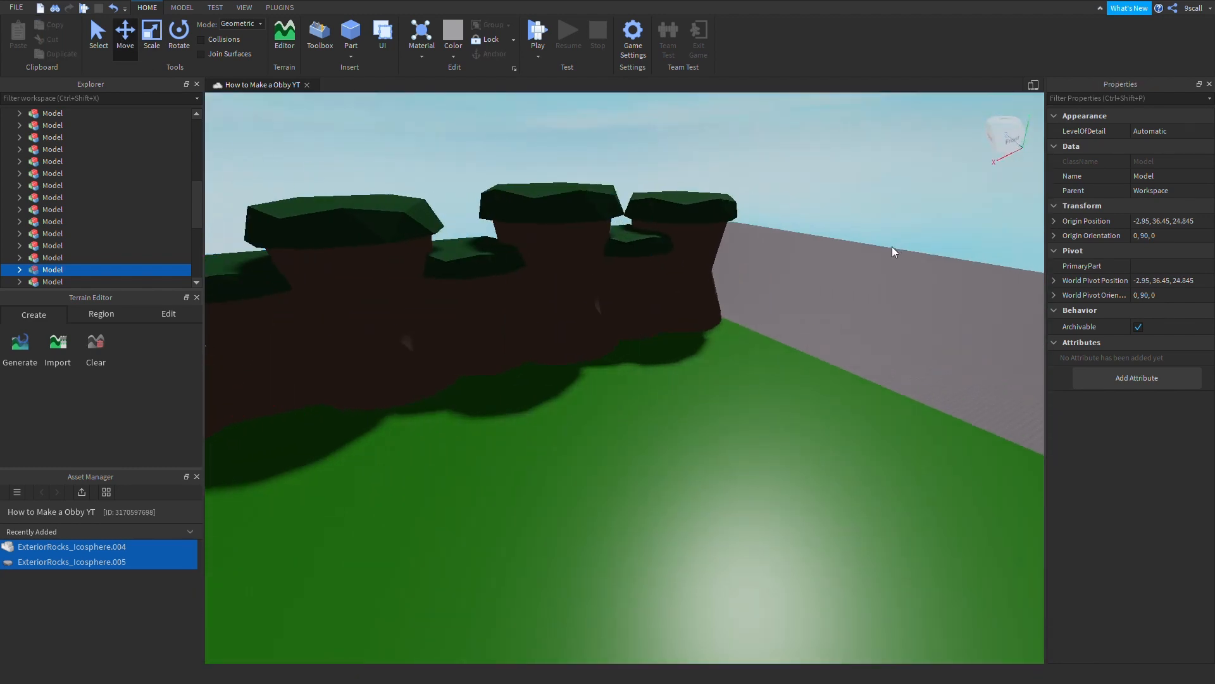
click(643, 284)
scroll(664, 301, down, 10)
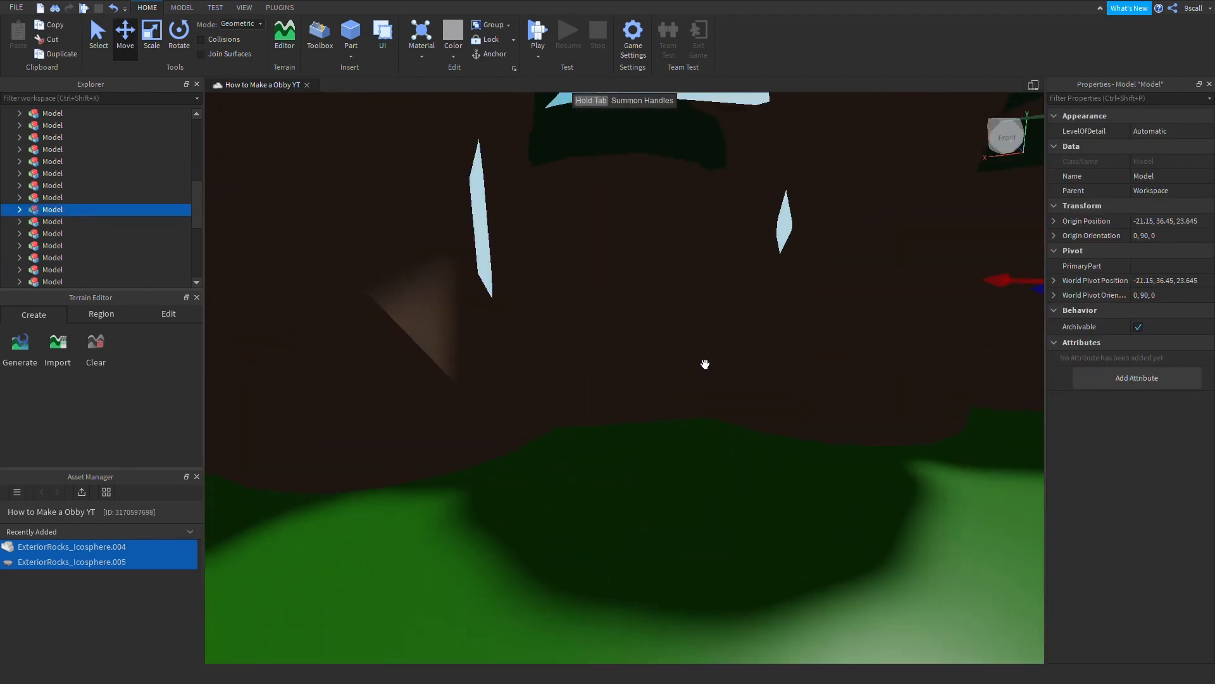
click(669, 321)
scroll(674, 342, up, 10)
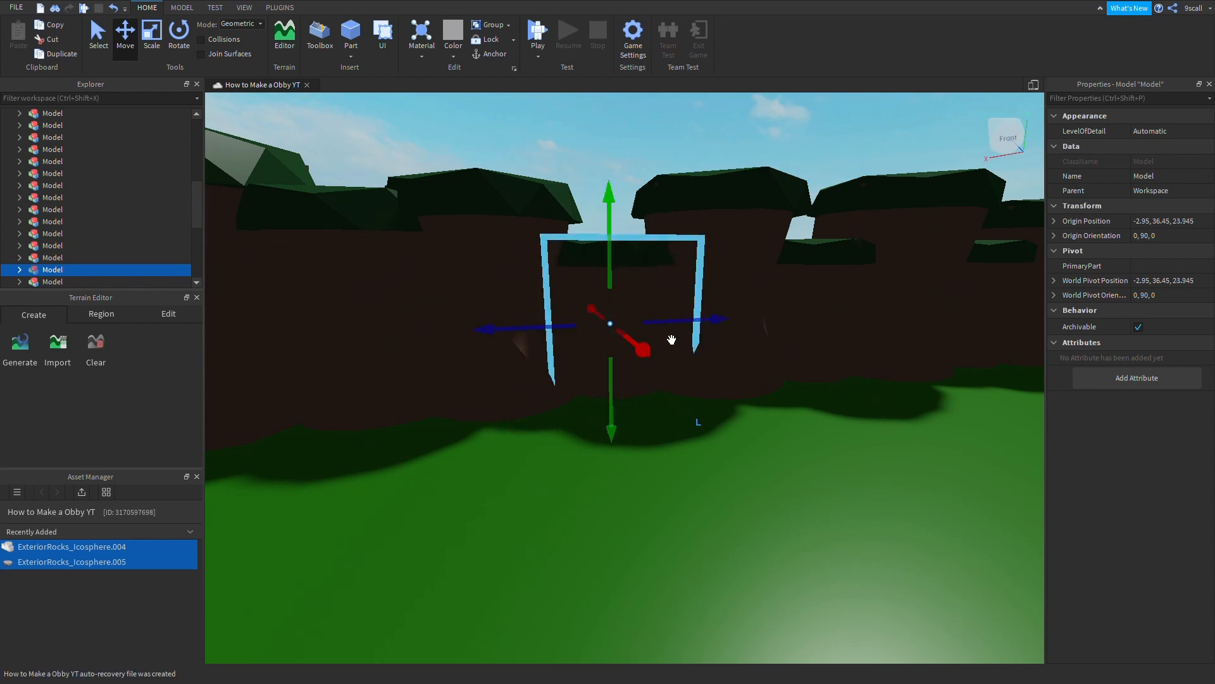
right_drag(671, 340, 646, 333)
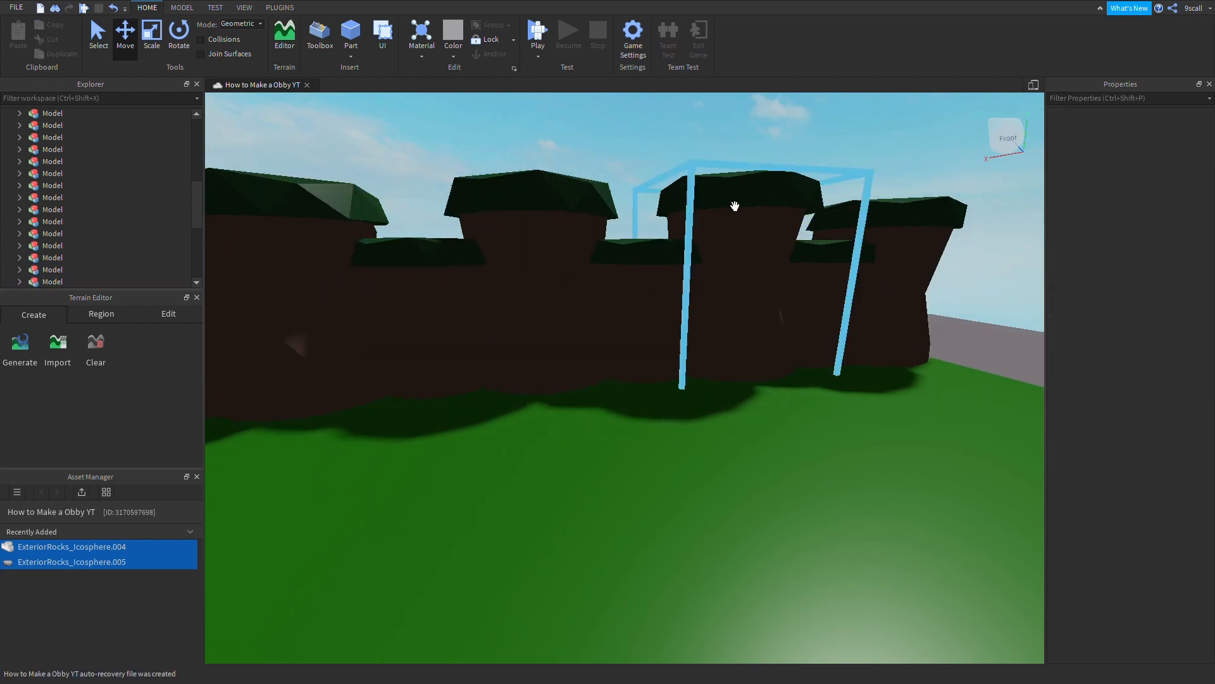
Rotate the pillar at the open end of the shaded side wall by 90 degrees.
scroll(734, 206, up, 15)
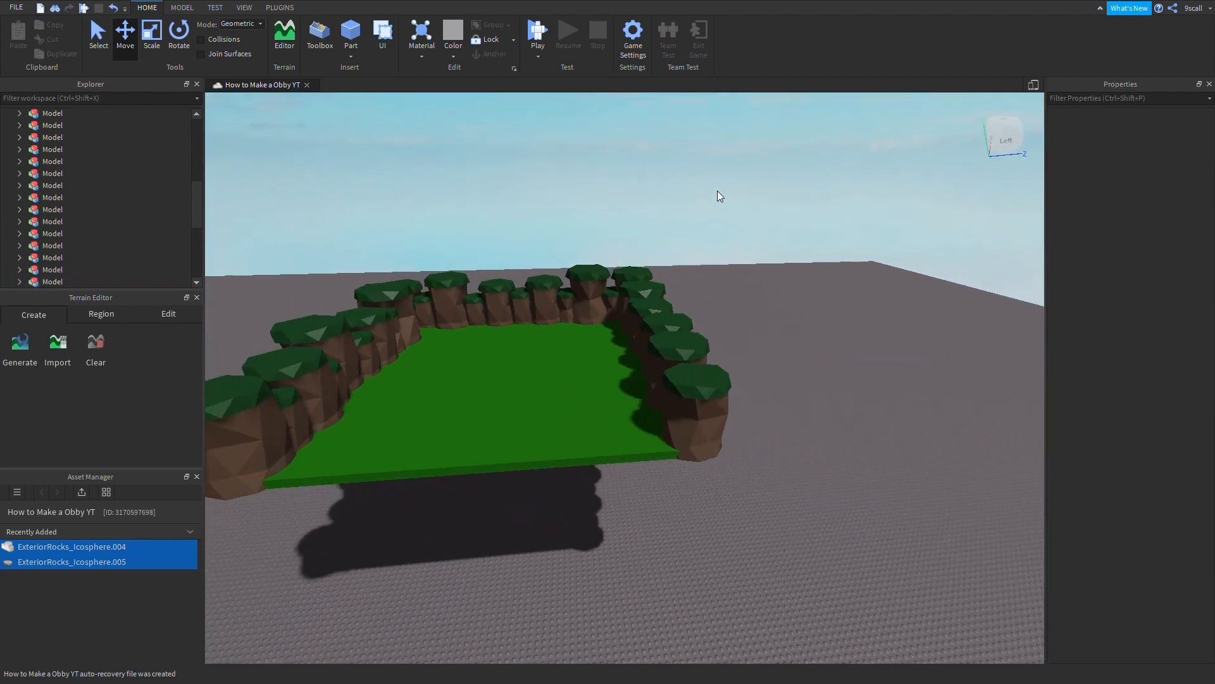
scroll(694, 419, up, 4)
click(682, 371)
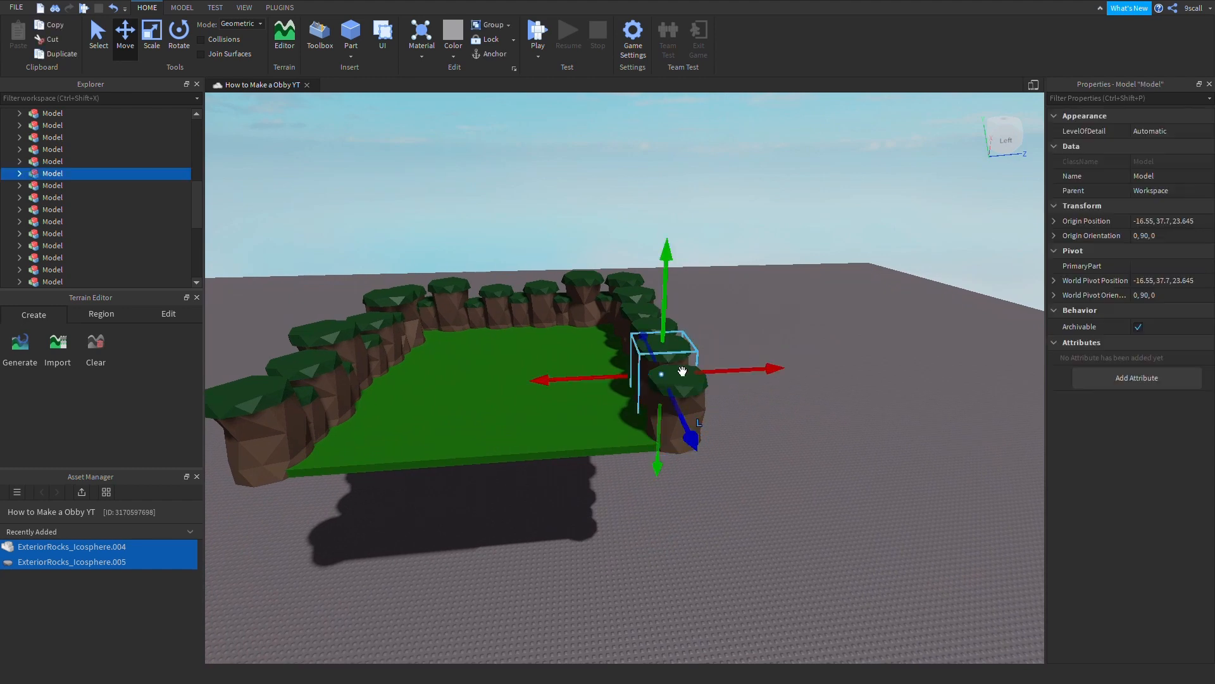
click(791, 432)
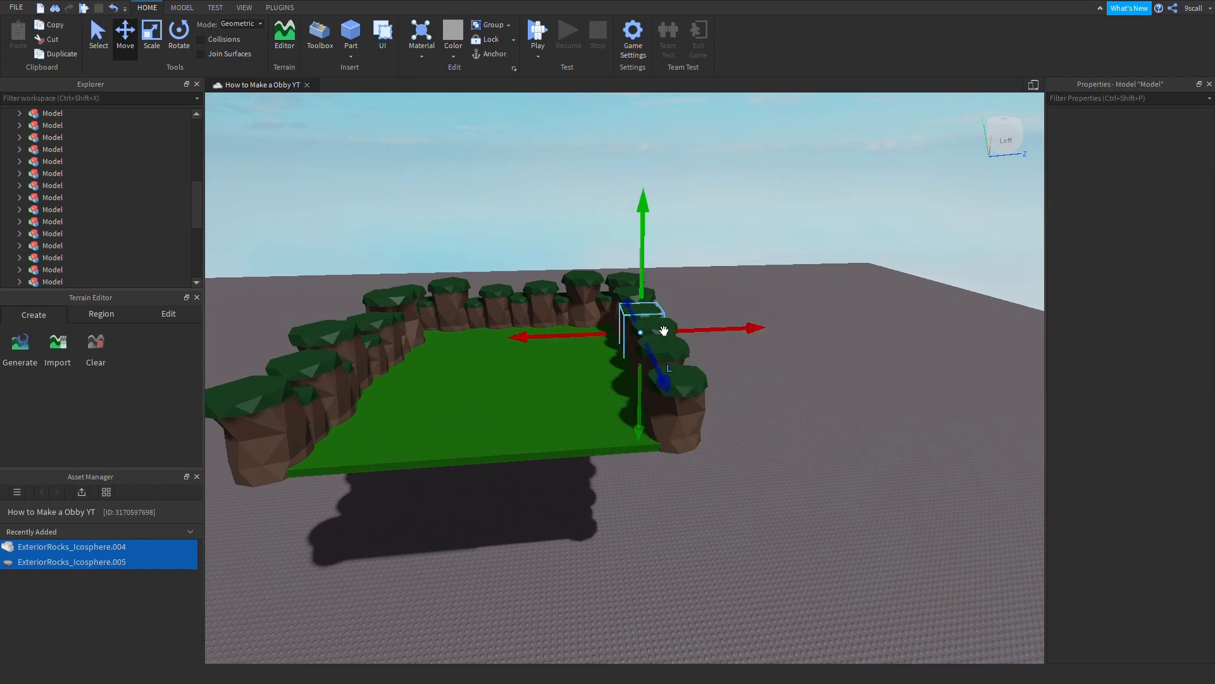
click(834, 404)
click(689, 428)
key(ctrl+r)
click(798, 440)
Rotate the same end pillar by a further 90 degrees.
key(w)
key(a)
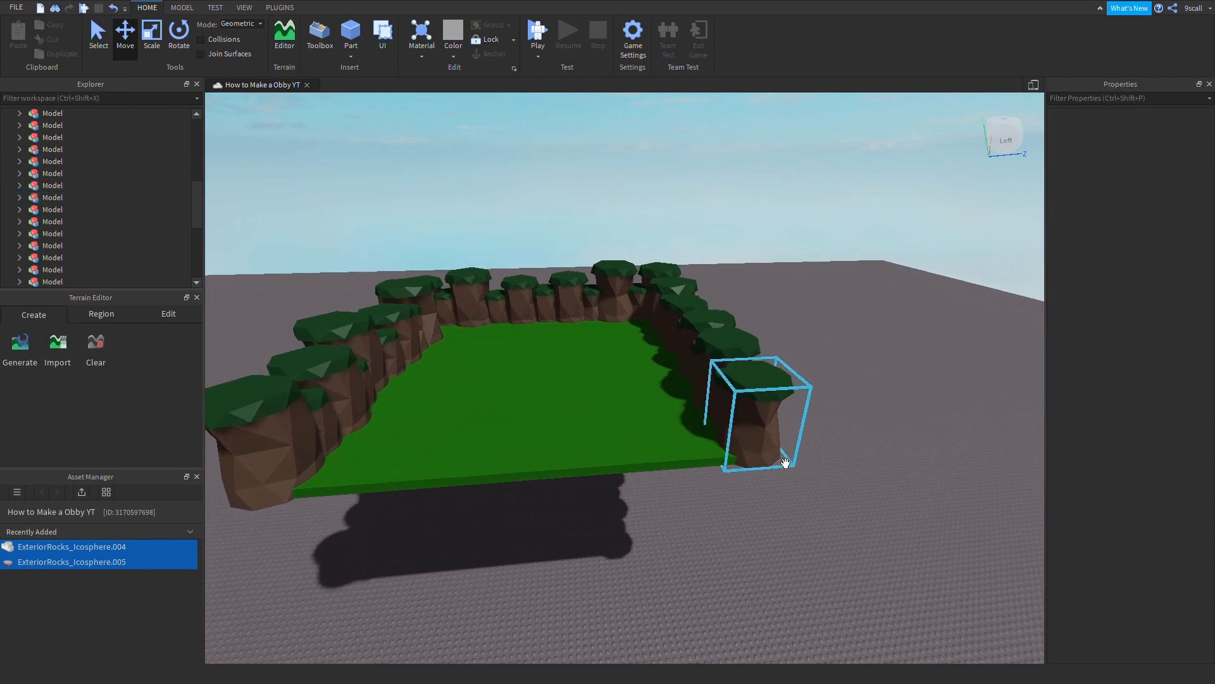
click(786, 463)
key(ctrl+r)
click(836, 442)
key(s)
key(d)
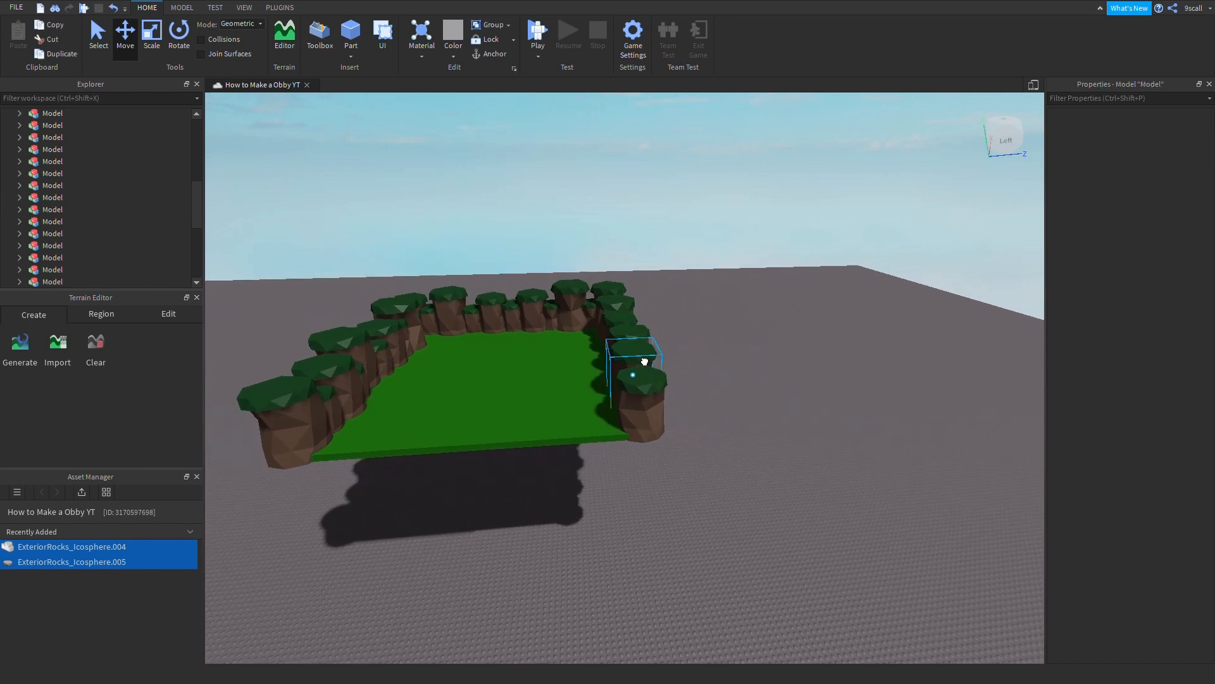
Scale up the tall pillar just behind the end pillar a little.
click(644, 361)
drag(641, 326, 641, 319)
click(684, 384)
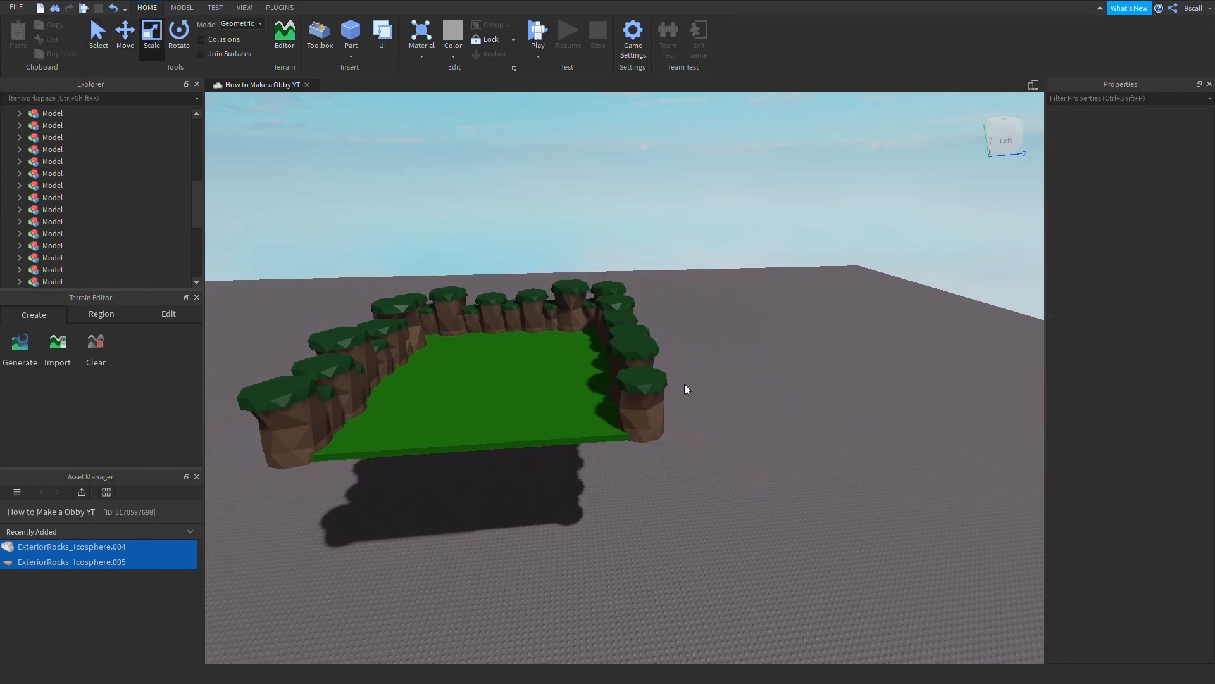
Scale up the pillar at the open end of the shaded side wall slightly.
click(655, 408)
click(682, 451)
click(660, 421)
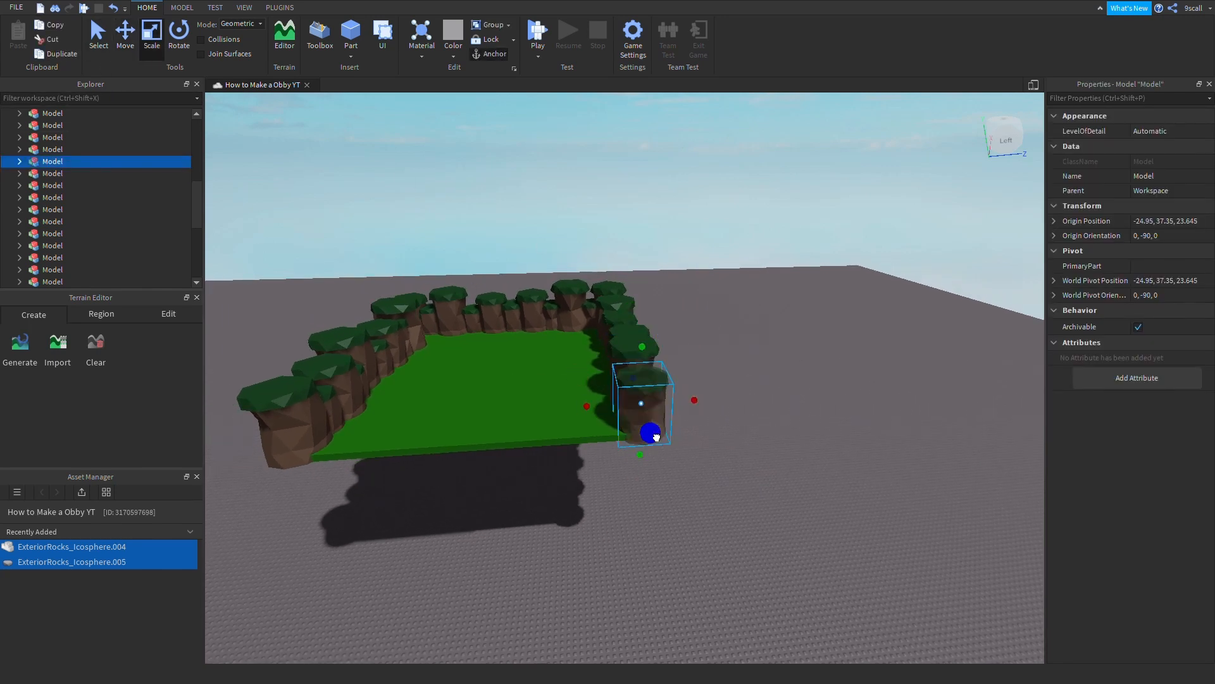
drag(651, 435, 655, 445)
click(702, 461)
Examine the sunlit side wall and the back wall from inside the enclosure.
key(a)
key(w)
mouse_move(703, 462)
right_down()
mouse_move(734, 464)
mouse_move(717, 448)
right_up()
scroll(734, 462, down, 5)
scroll(716, 447, up, 10)
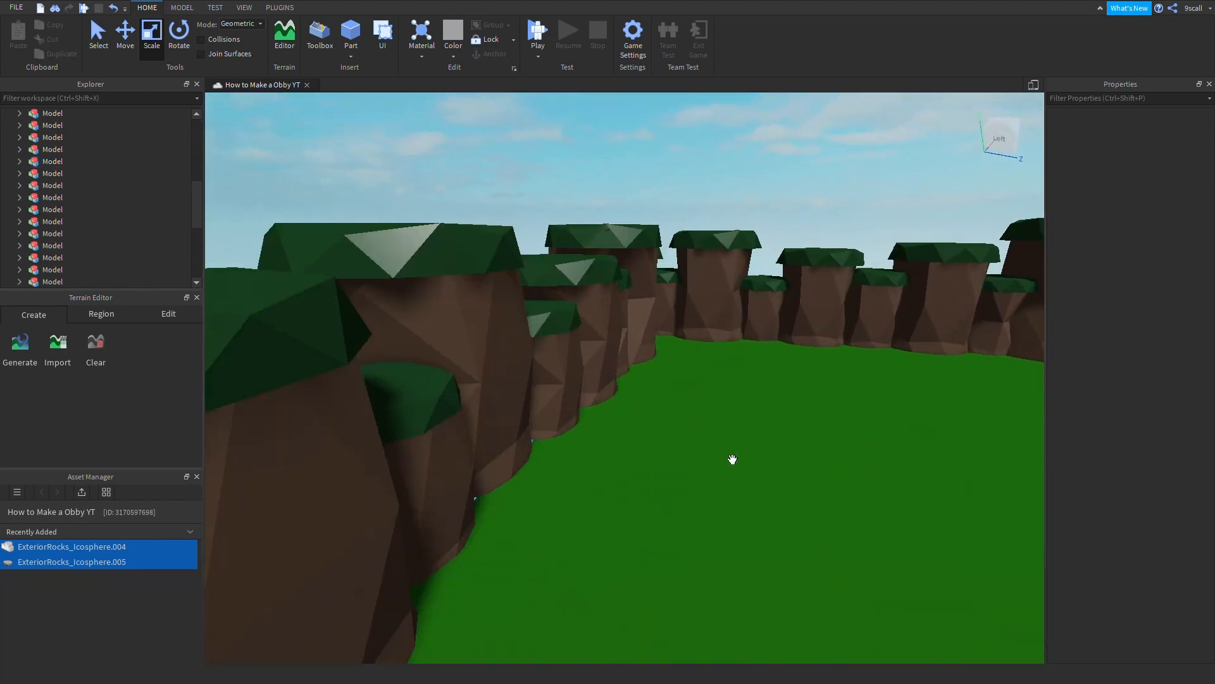
scroll(734, 457, up, 2)
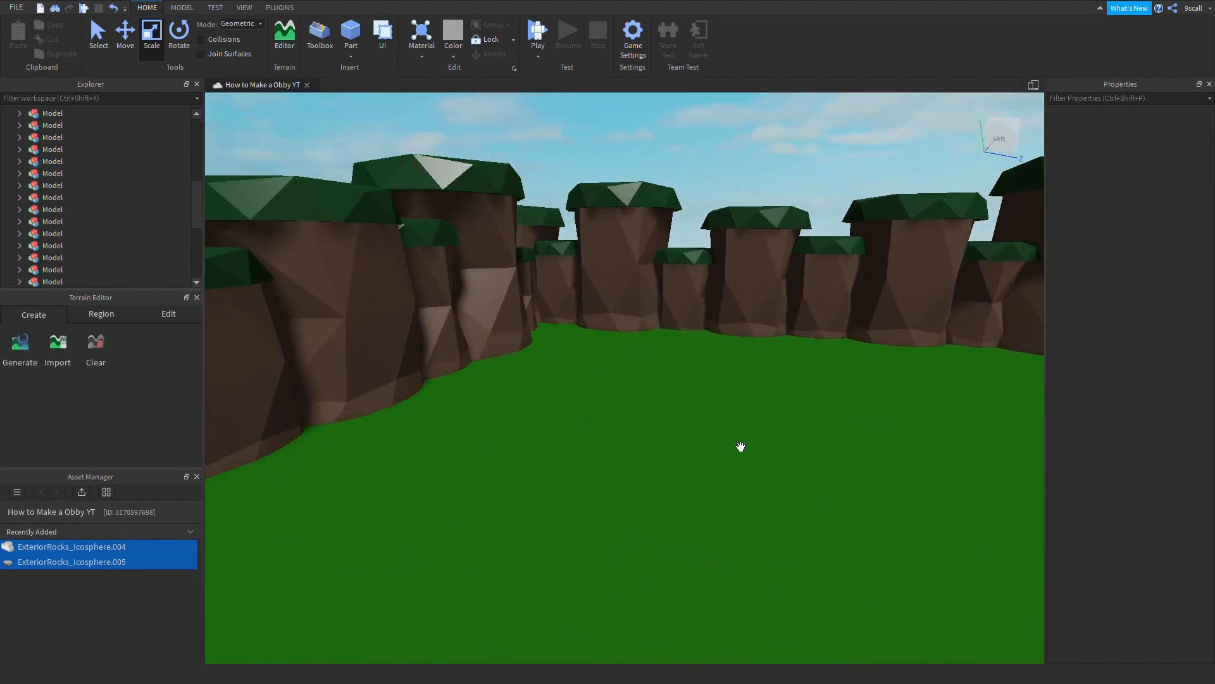
scroll(760, 465, down, 4)
scroll(781, 481, up, 2)
Resize the green floor slightly at its edge along the sunlit side wall.
click(767, 475)
scroll(696, 469, down, 3)
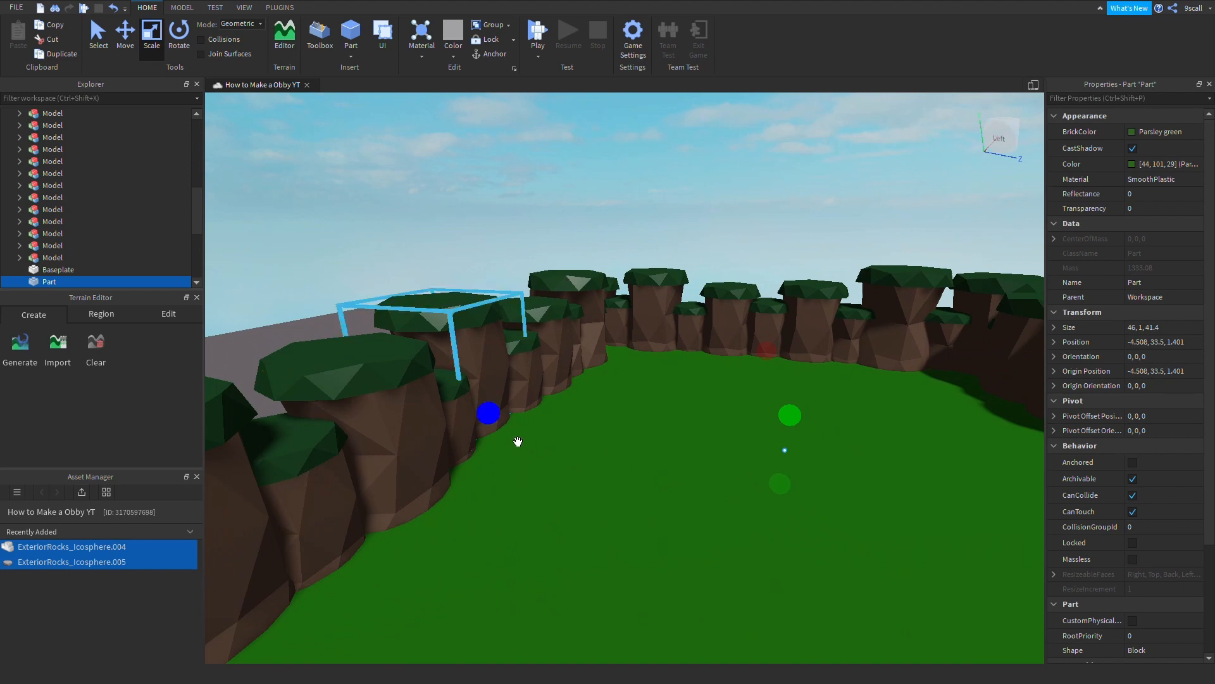
drag(488, 413, 495, 424)
click(432, 260)
scroll(535, 361, up, 8)
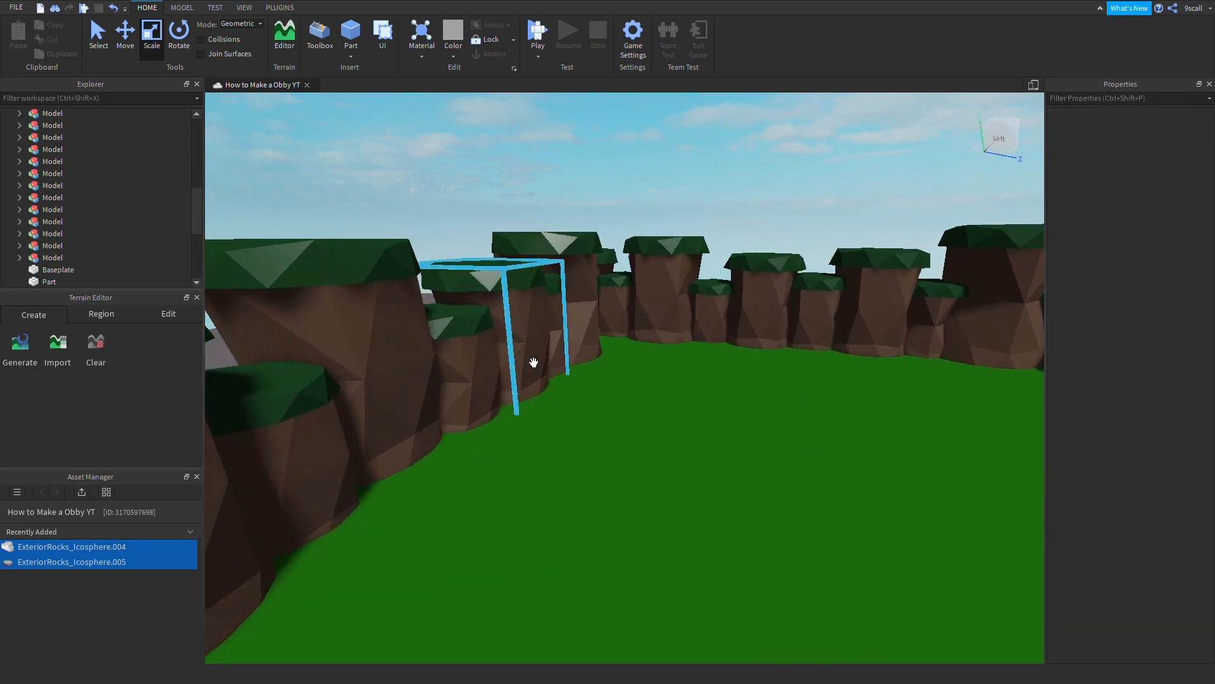
Examine the pillar walls around the floor from close up and from above.
right_drag(657, 340, 739, 316)
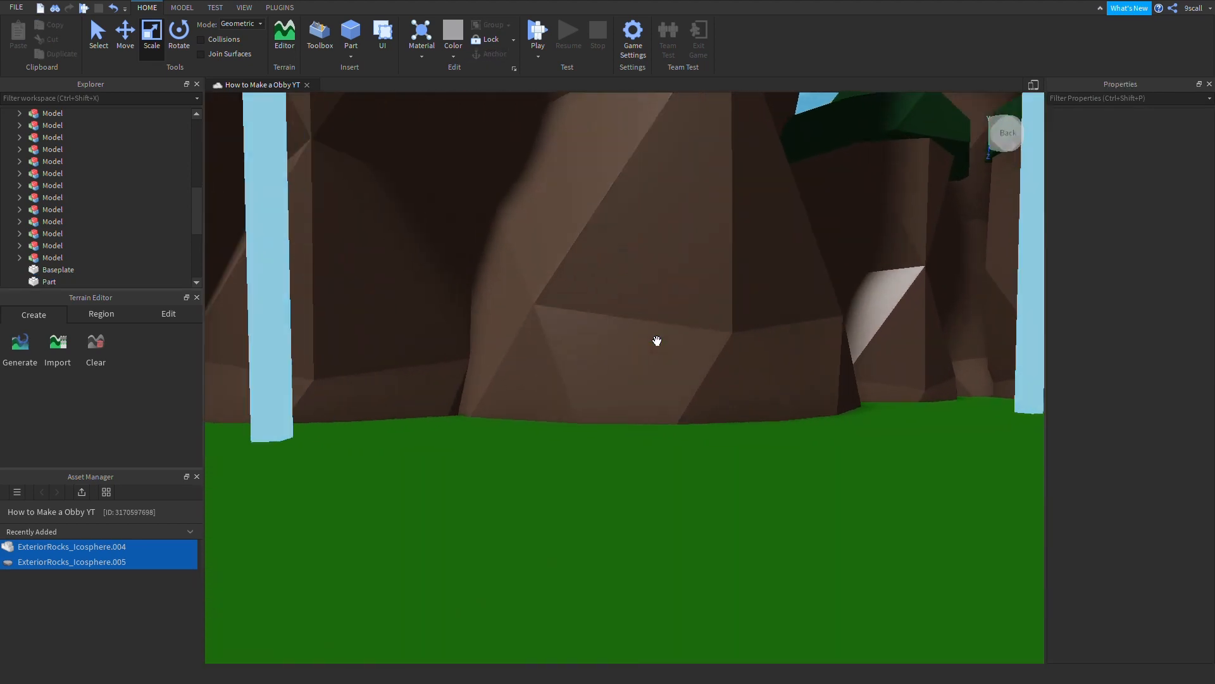
key(w)
key(w)
scroll(738, 315, down, 8)
scroll(738, 314, up, 6)
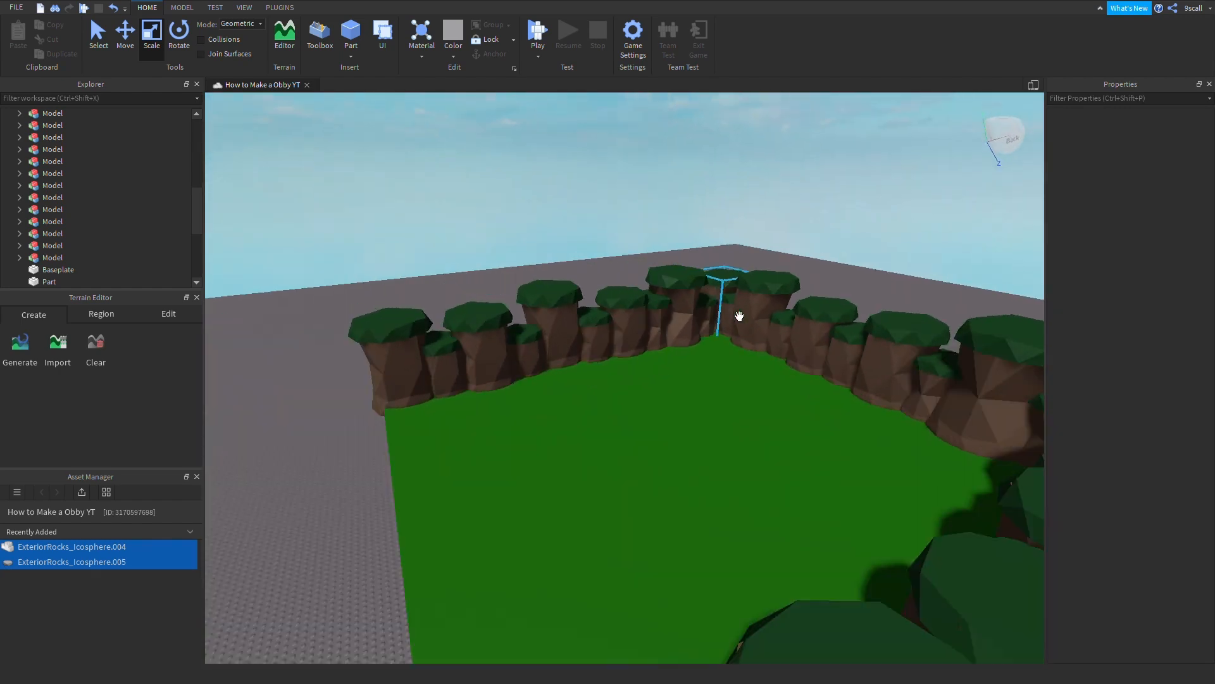
scroll(401, 310, down, 6)
right_drag(401, 310, 488, 334)
scroll(599, 350, up, 6)
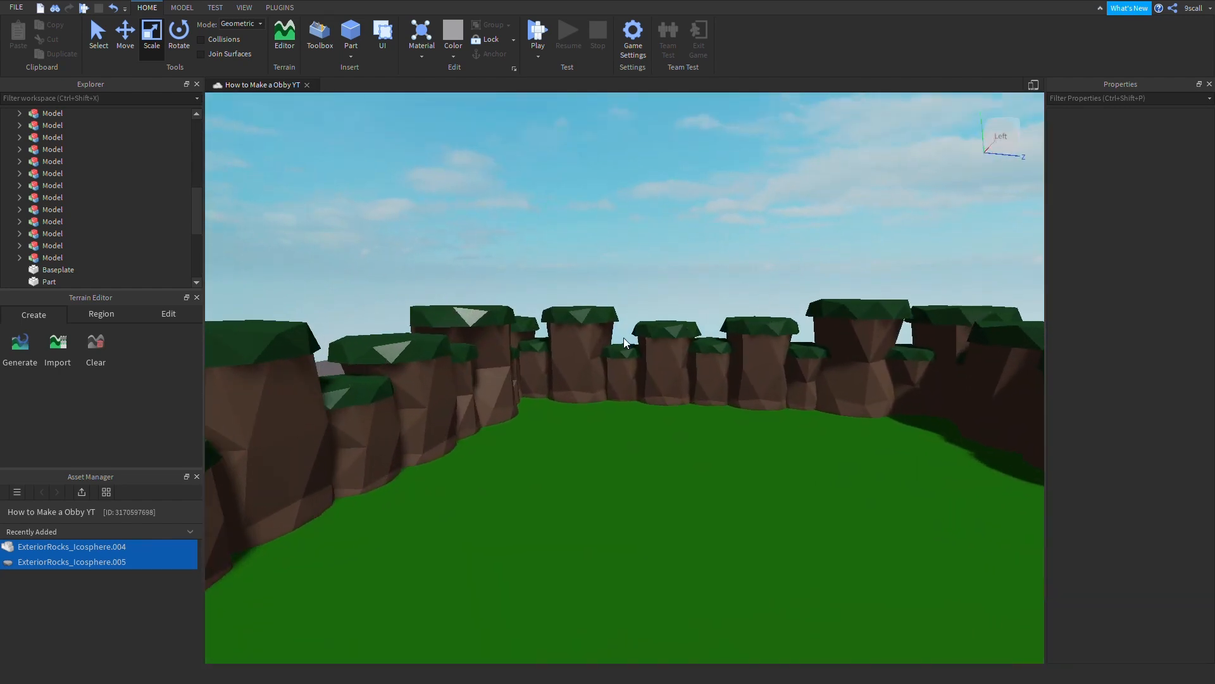
Examine the open end of the floor and the surrounding side and back walls from several viewpoints.
scroll(624, 341, up, 8)
right_drag(624, 340, 624, 342)
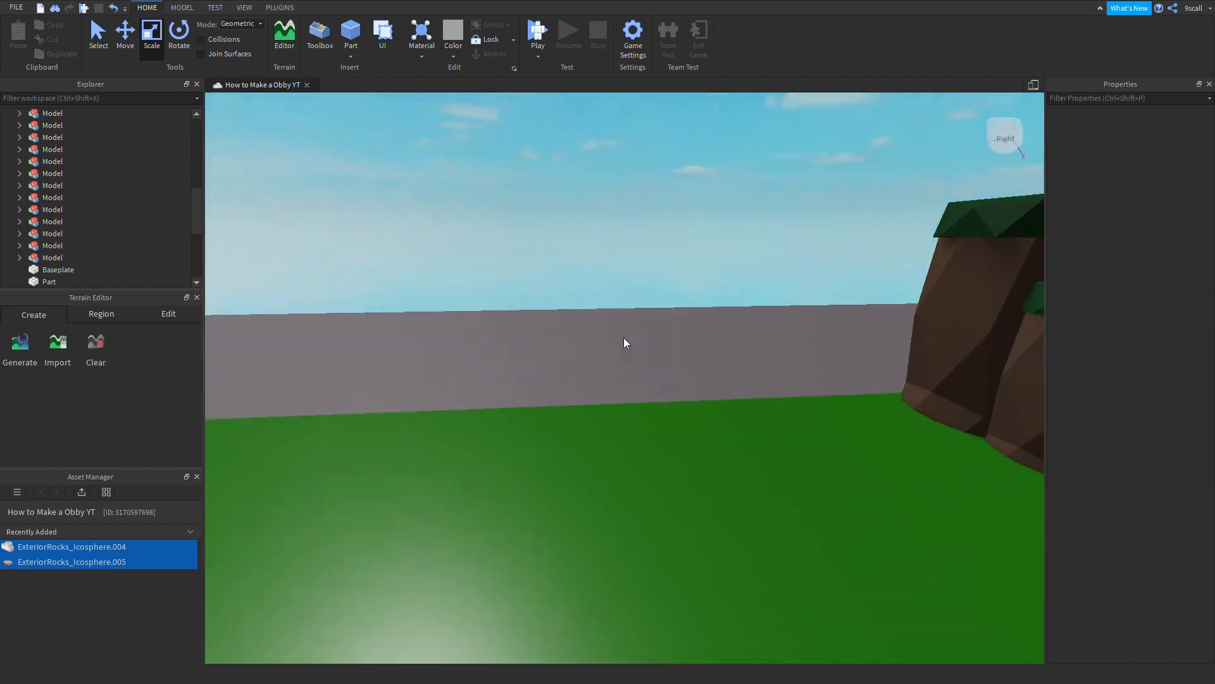
middle_drag(623, 338, 275, 524)
scroll(336, 394, down, 2)
right_drag(348, 388, 349, 389)
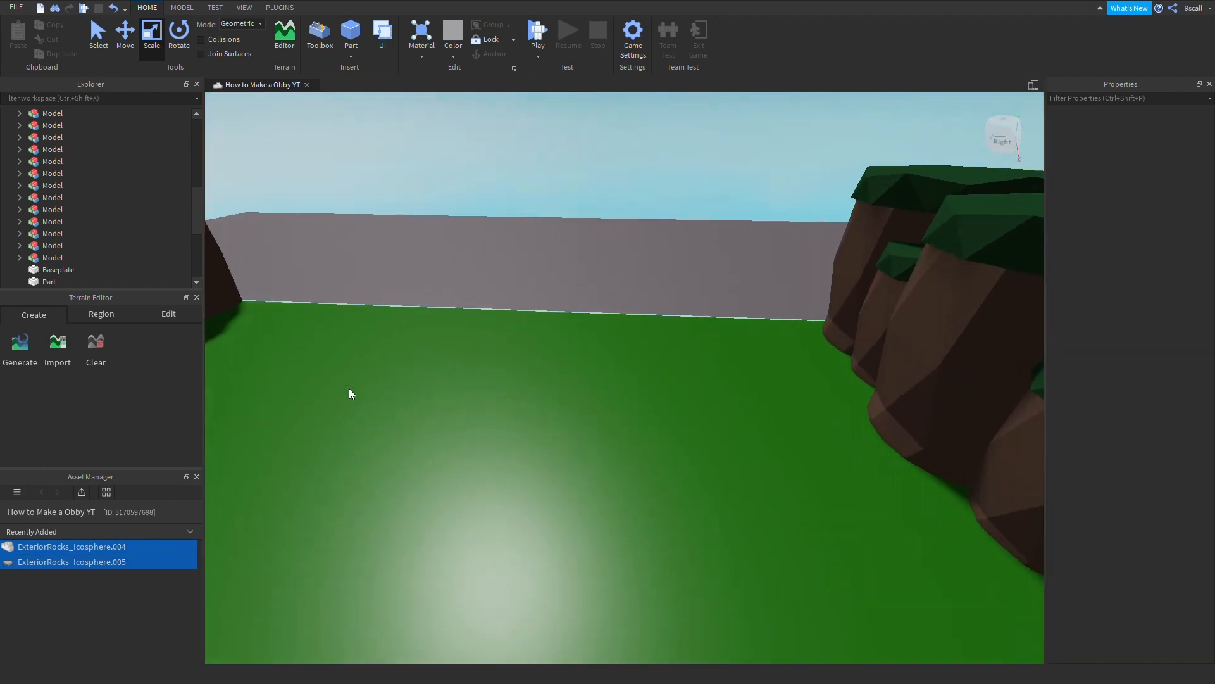
scroll(348, 389, up, 3)
right_drag(400, 292, 400, 288)
scroll(400, 289, down, 4)
right_drag(556, 250, 555, 250)
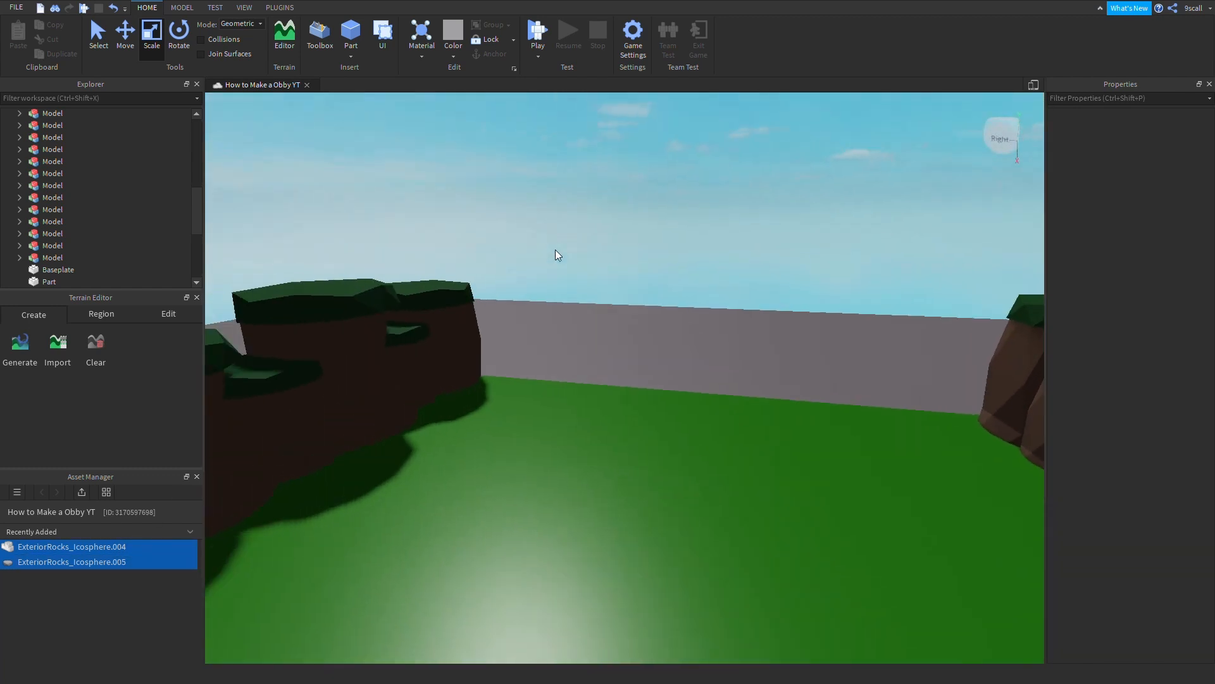
scroll(555, 249, up, 1)
scroll(79, 233, up, 7)
click(50, 114)
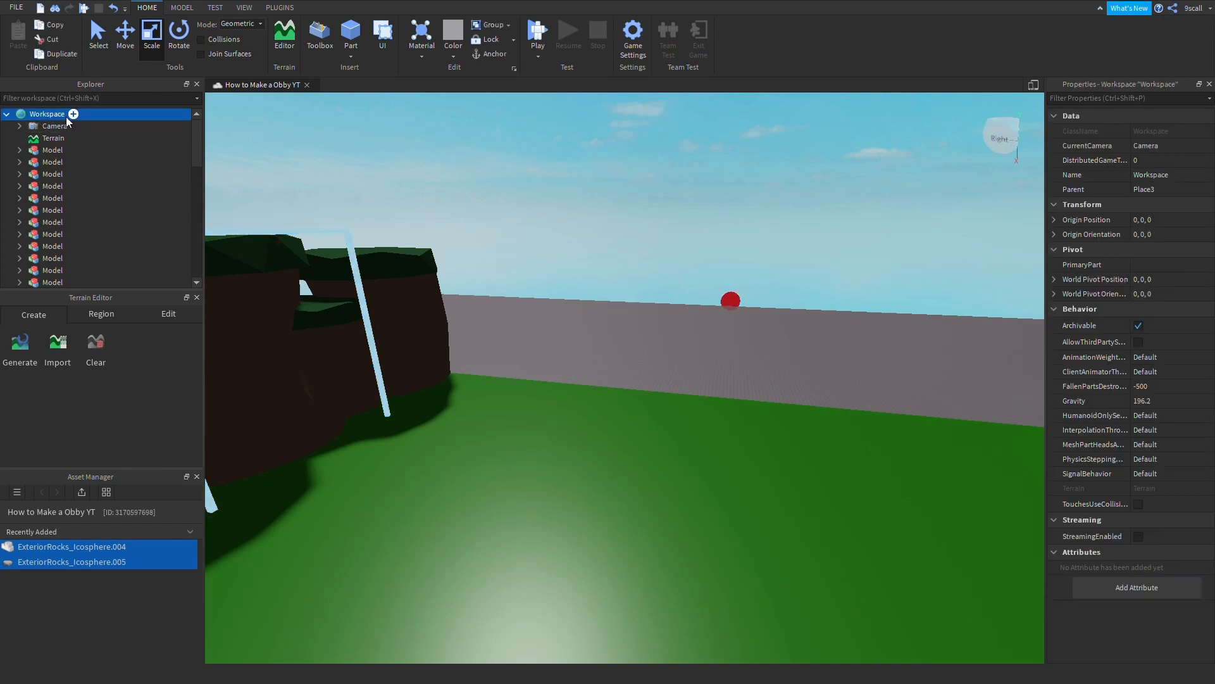
click(495, 158)
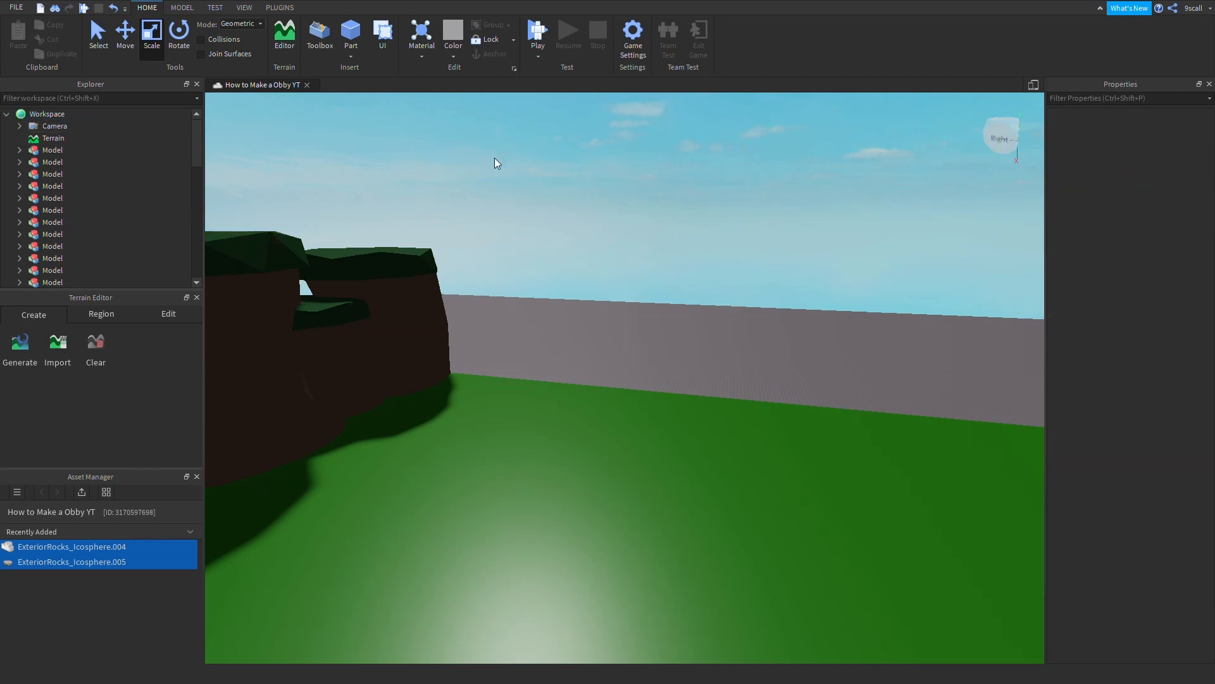
right_drag(533, 264, 533, 260)
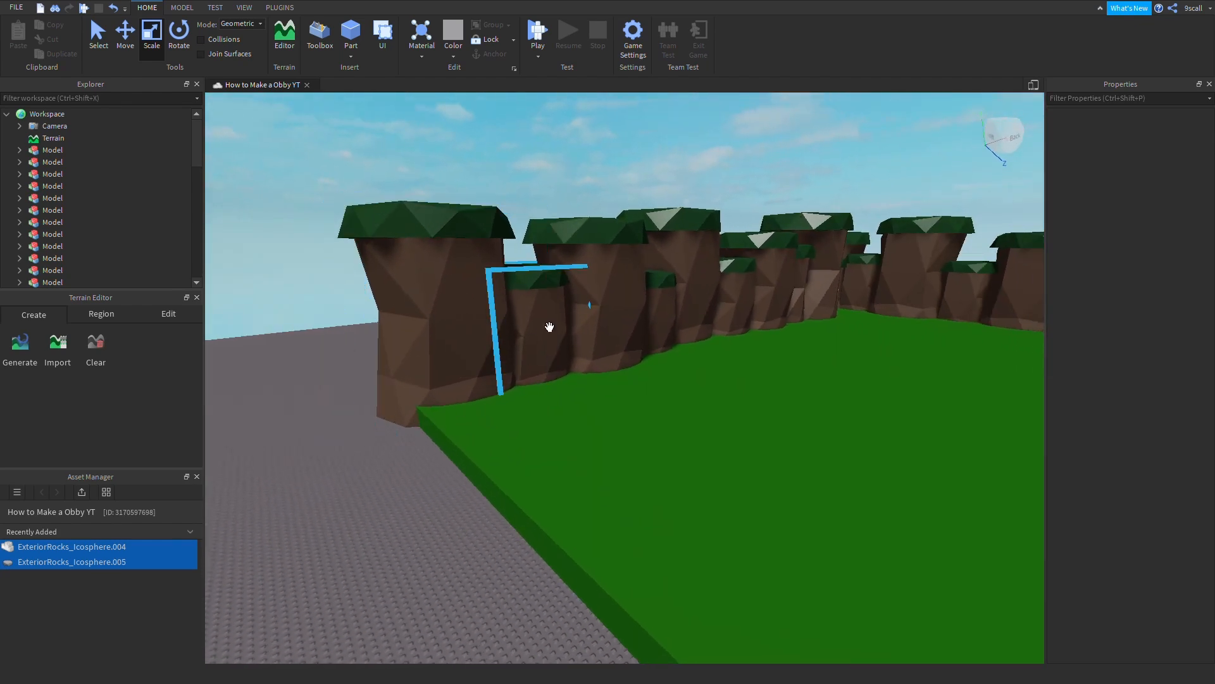
right_drag(548, 325, 570, 327)
key(w)
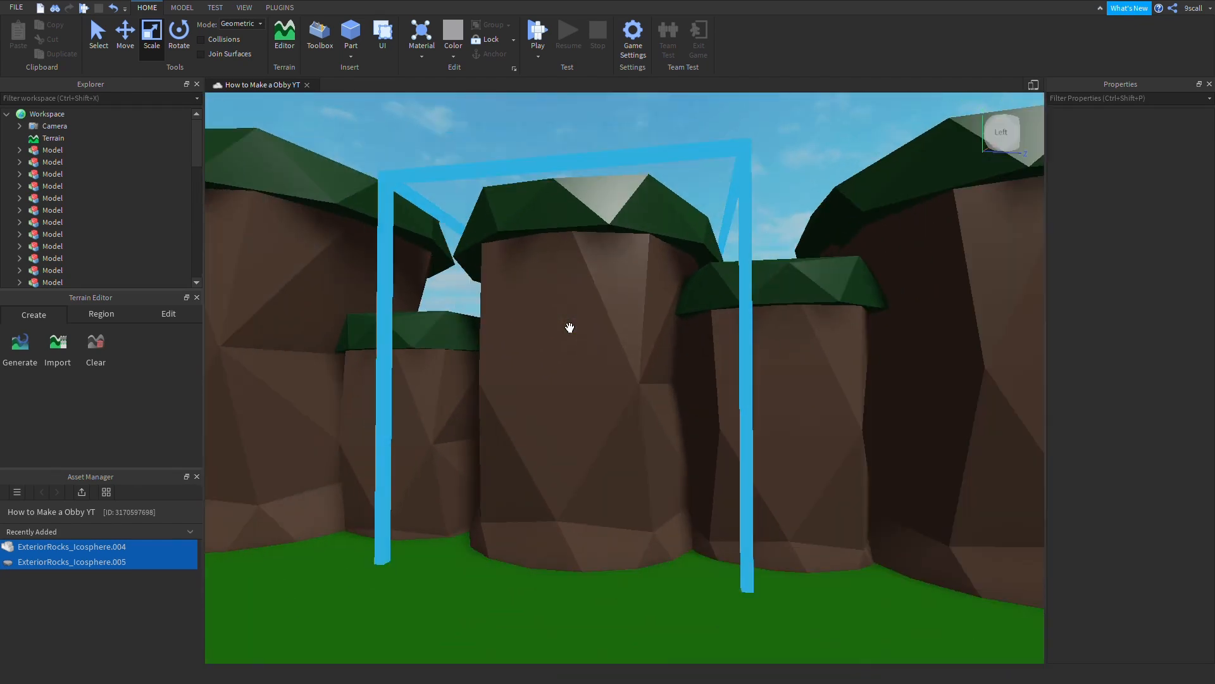
Start a playtest and examine the rock pillars and grass tops around the character from near and far.
key(s)
right_drag(620, 286, 646, 297)
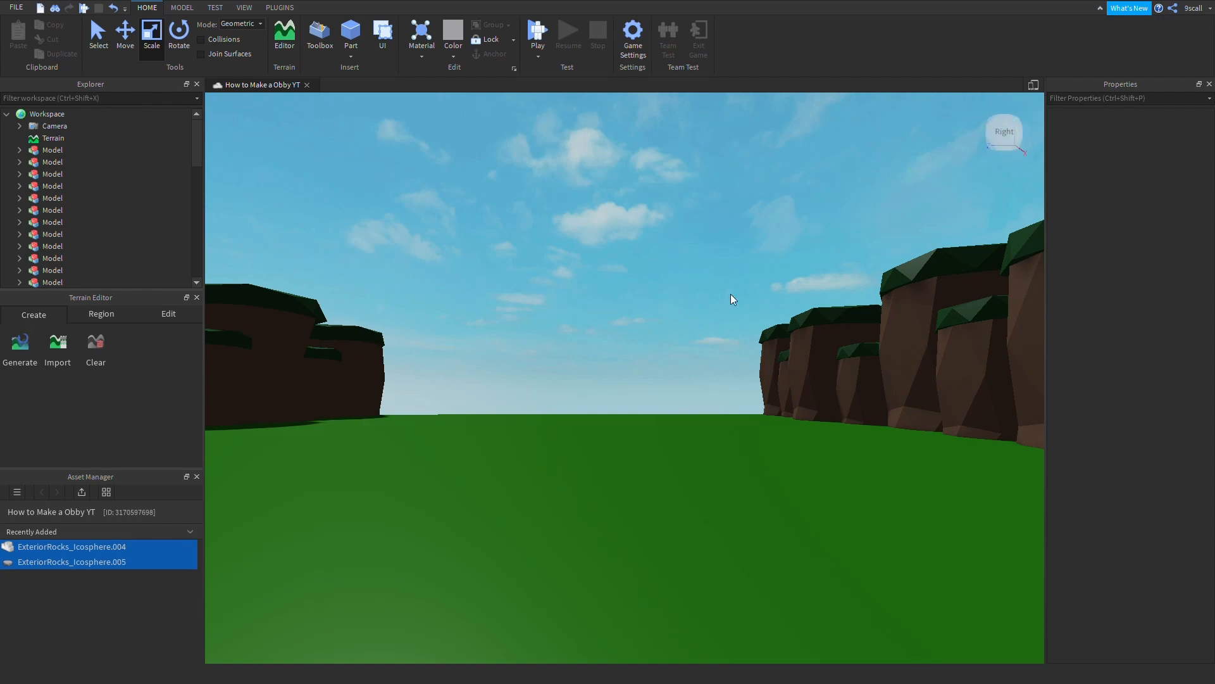
right_drag(730, 300, 715, 296)
click(86, 10)
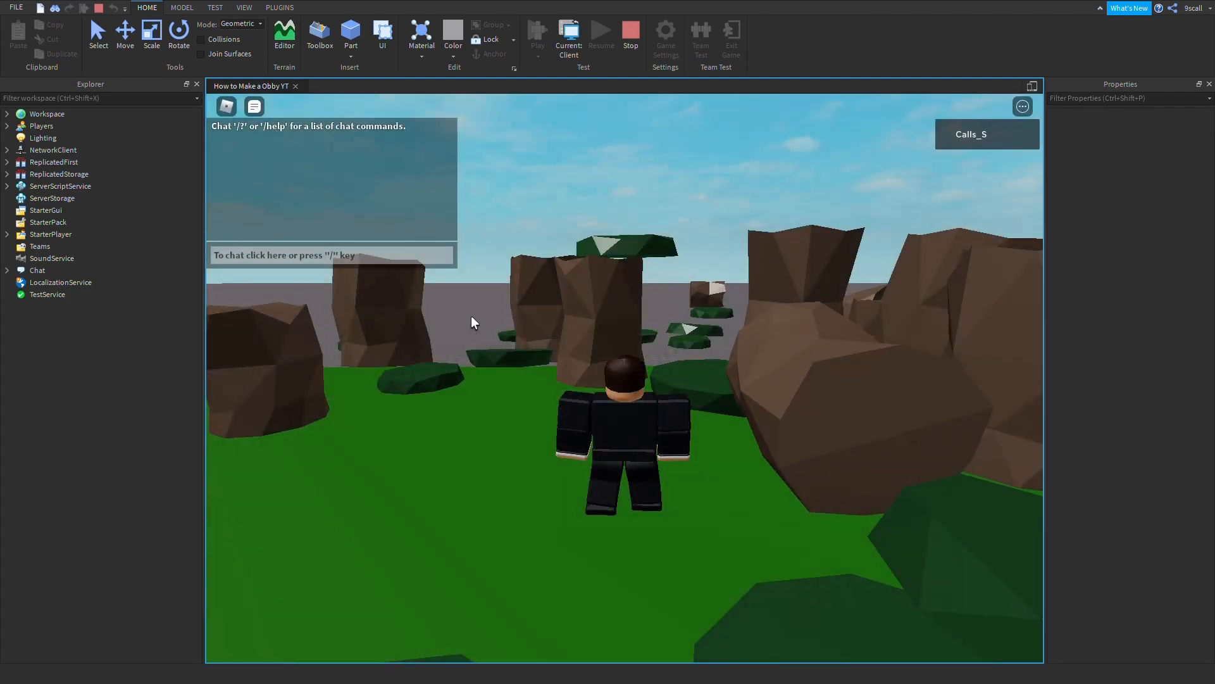
right_drag(537, 341, 537, 340)
scroll(537, 340, down, 4)
scroll(537, 340, up, 8)
scroll(537, 340, down, 8)
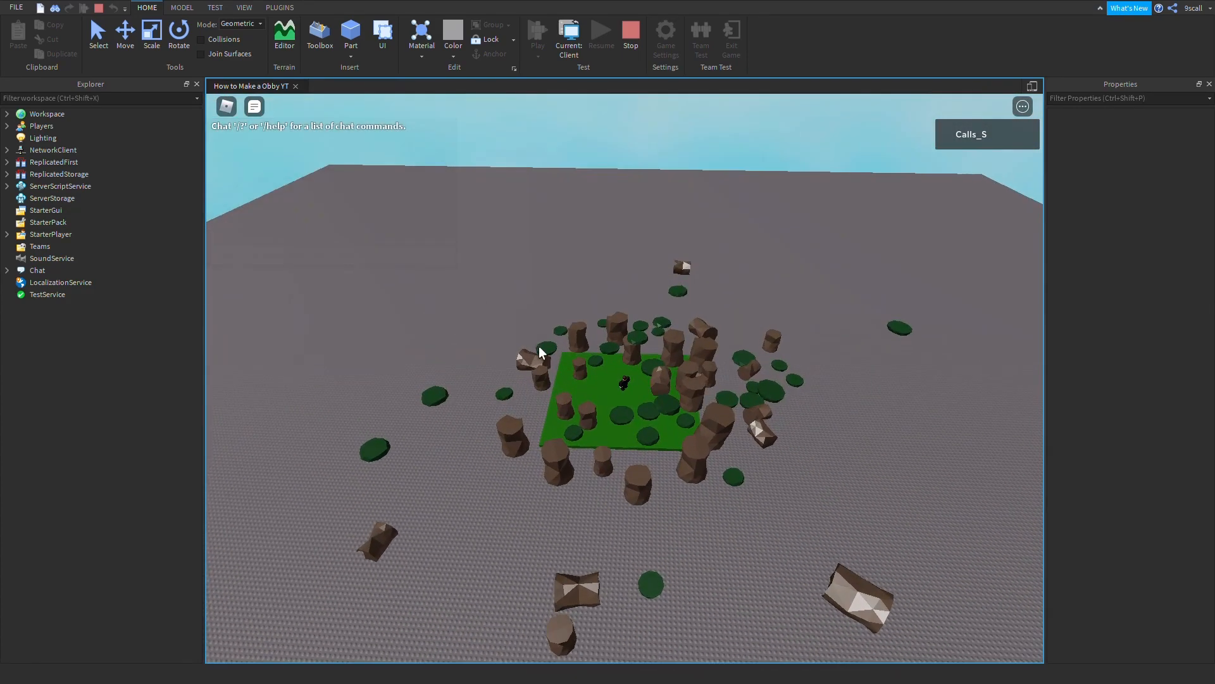
scroll(537, 280, up, 5)
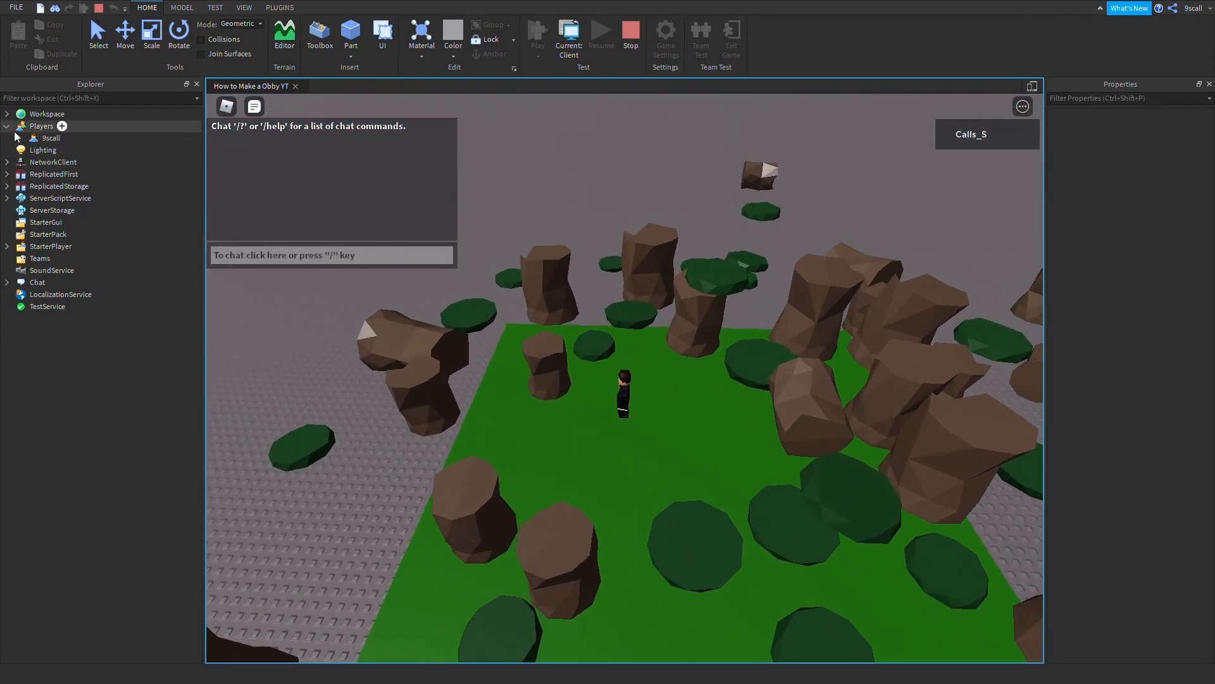
Inspect the player object's contents and properties under Players, and stop the playtest.
click(39, 126)
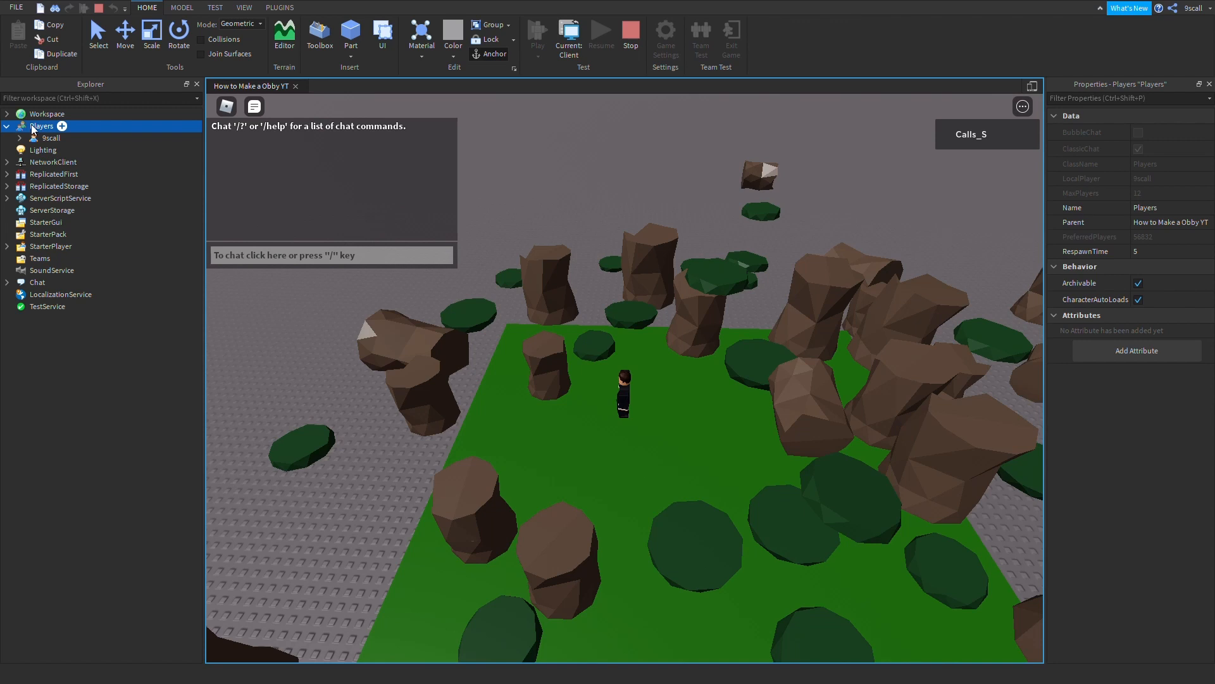
click(20, 138)
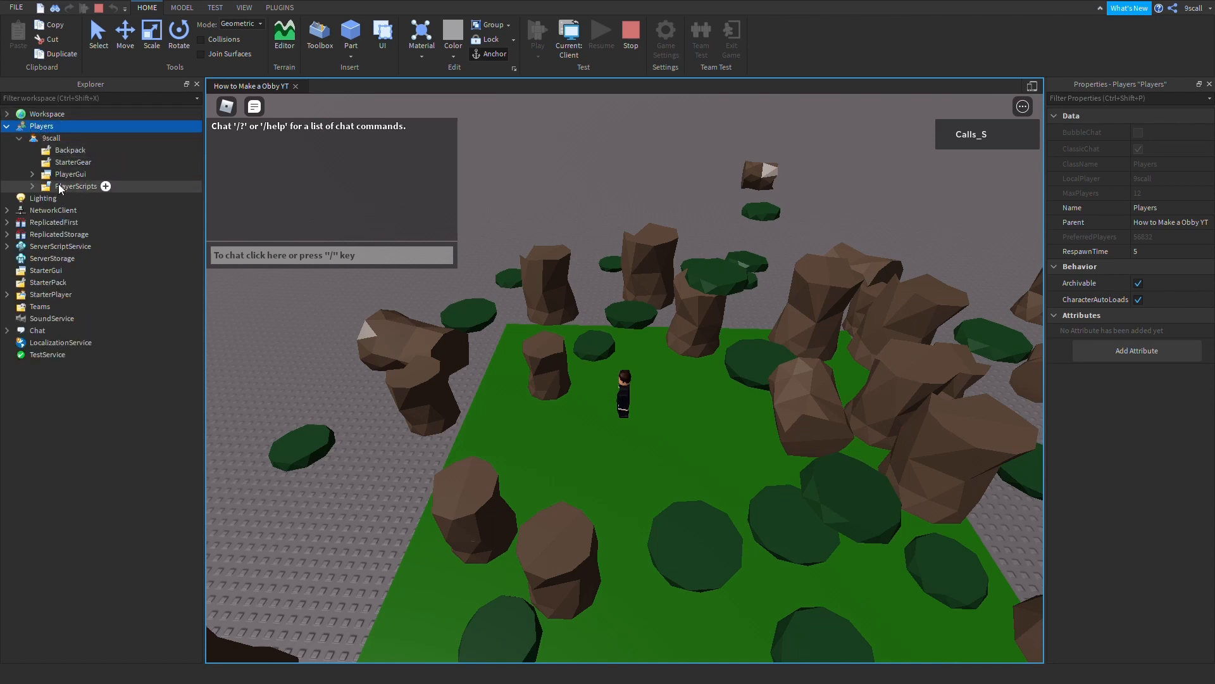
click(57, 139)
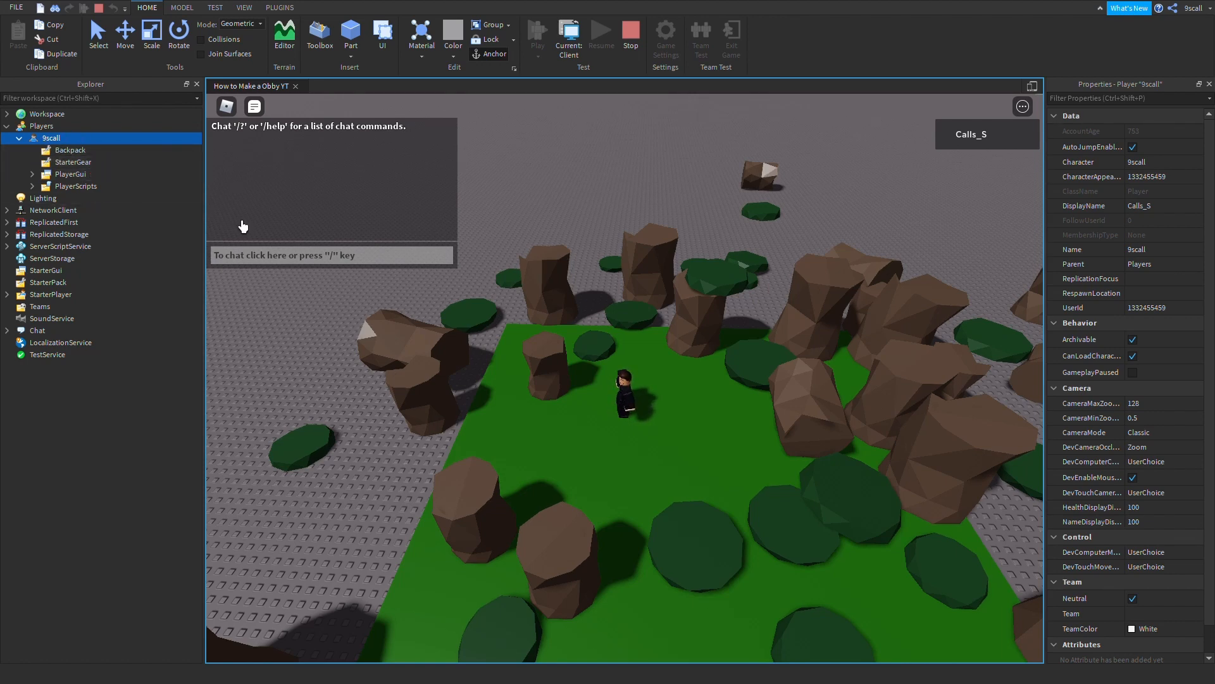
right_drag(564, 245, 563, 244)
scroll(563, 244, down, 5)
click(631, 30)
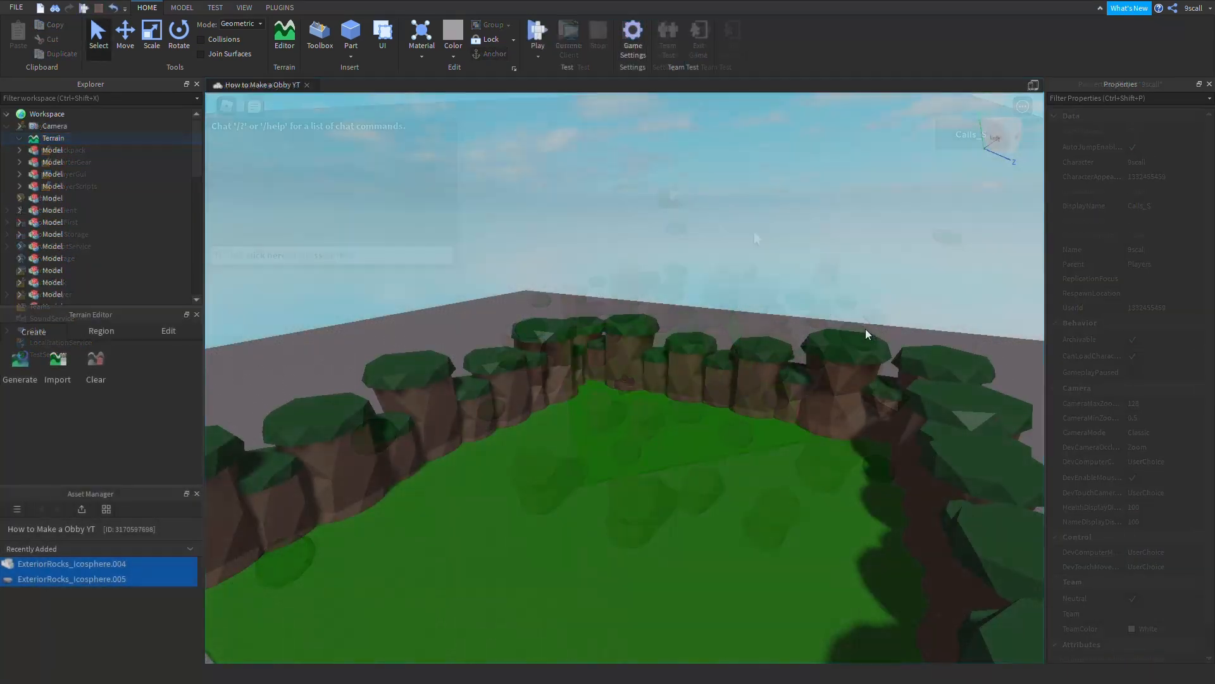
Examine the raised green floor and its U-shaped pillar walls from far away and close up.
right_drag(632, 233, 629, 315)
key(s)
key(w)
key(w)
key(s)
key(w)
key(s)
key(w)
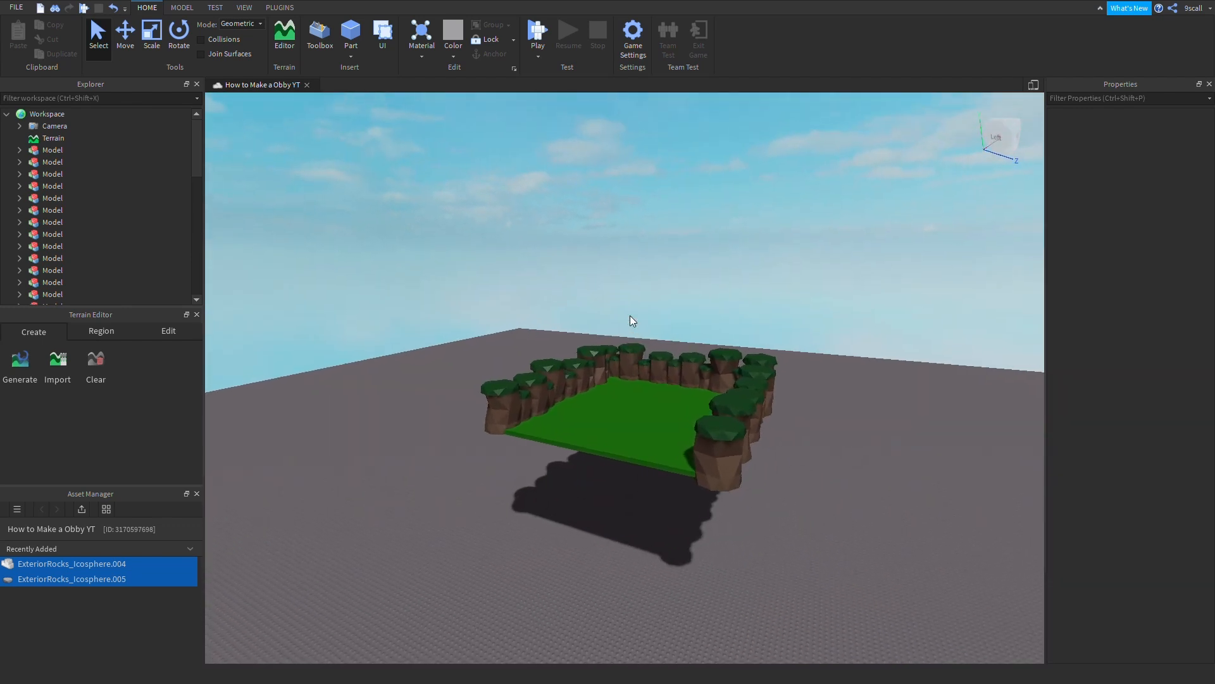
key(s)
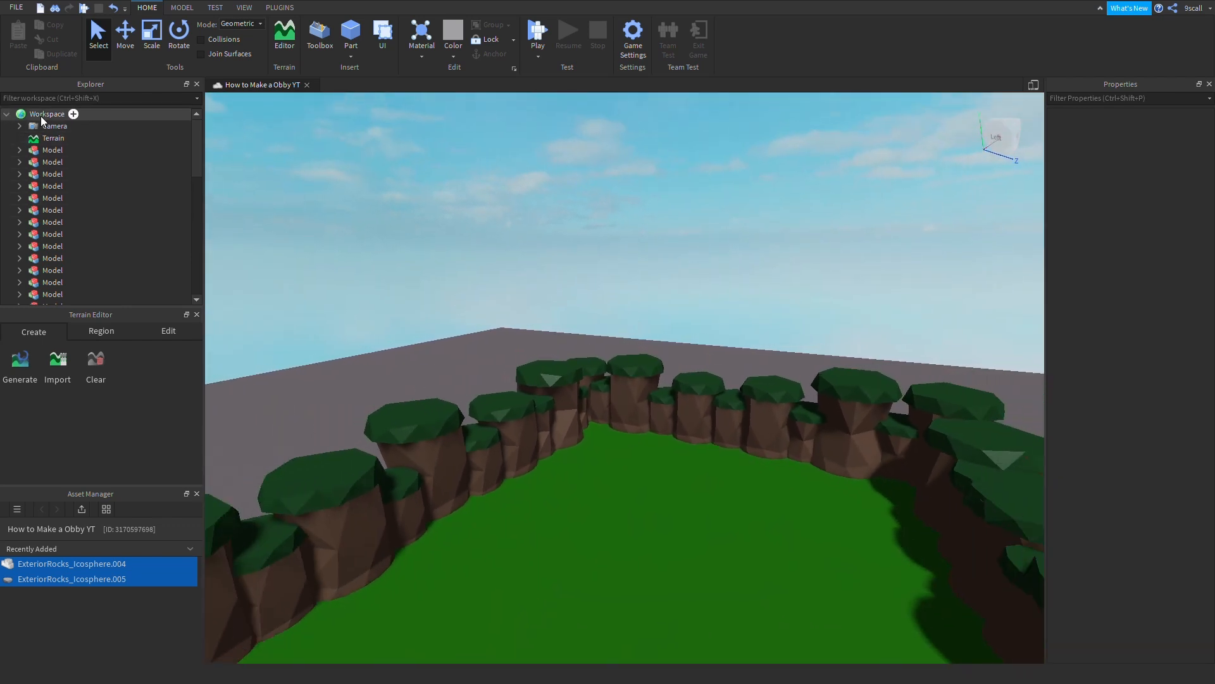
Open the Handler script in ServerScriptService to read its code, and close it again.
scroll(138, 181, down, 6)
scroll(138, 181, down, 1)
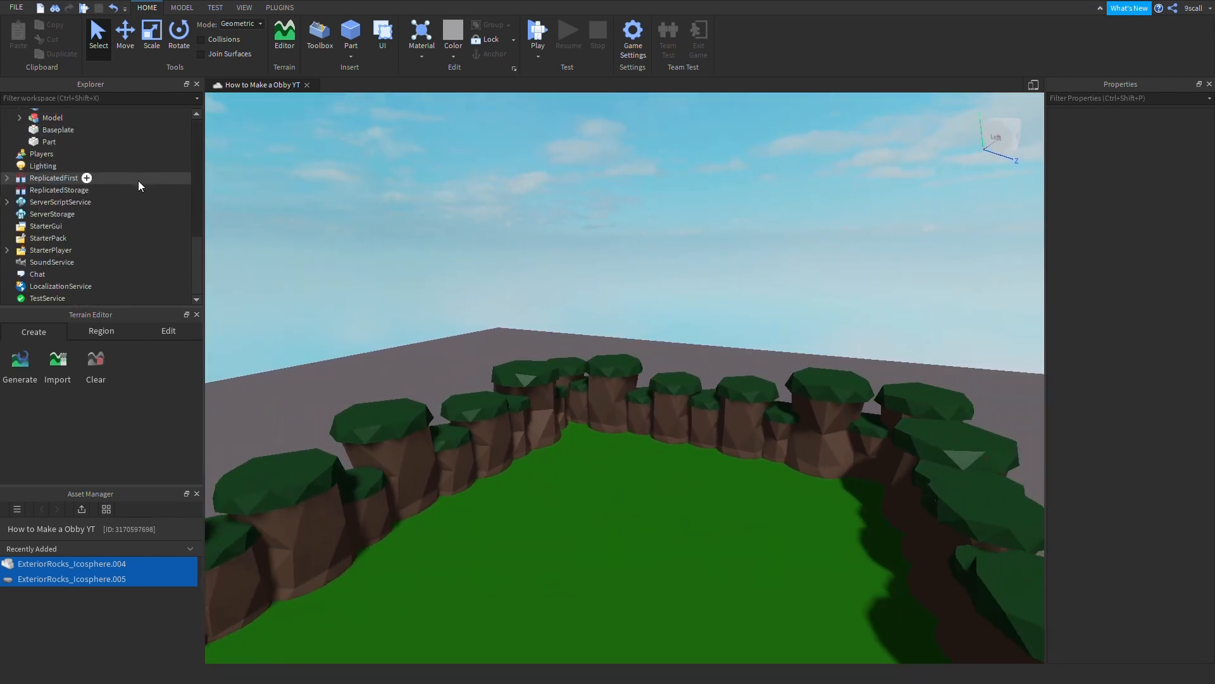
click(38, 202)
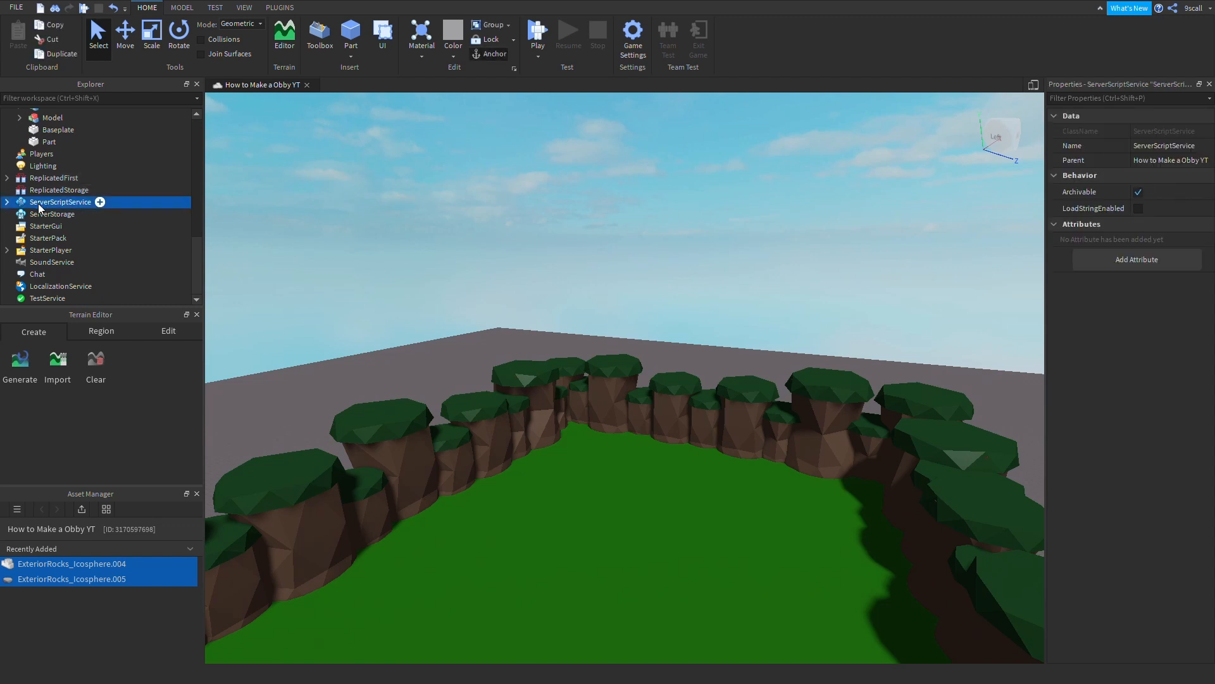
click(7, 202)
scroll(19, 206, down, 1)
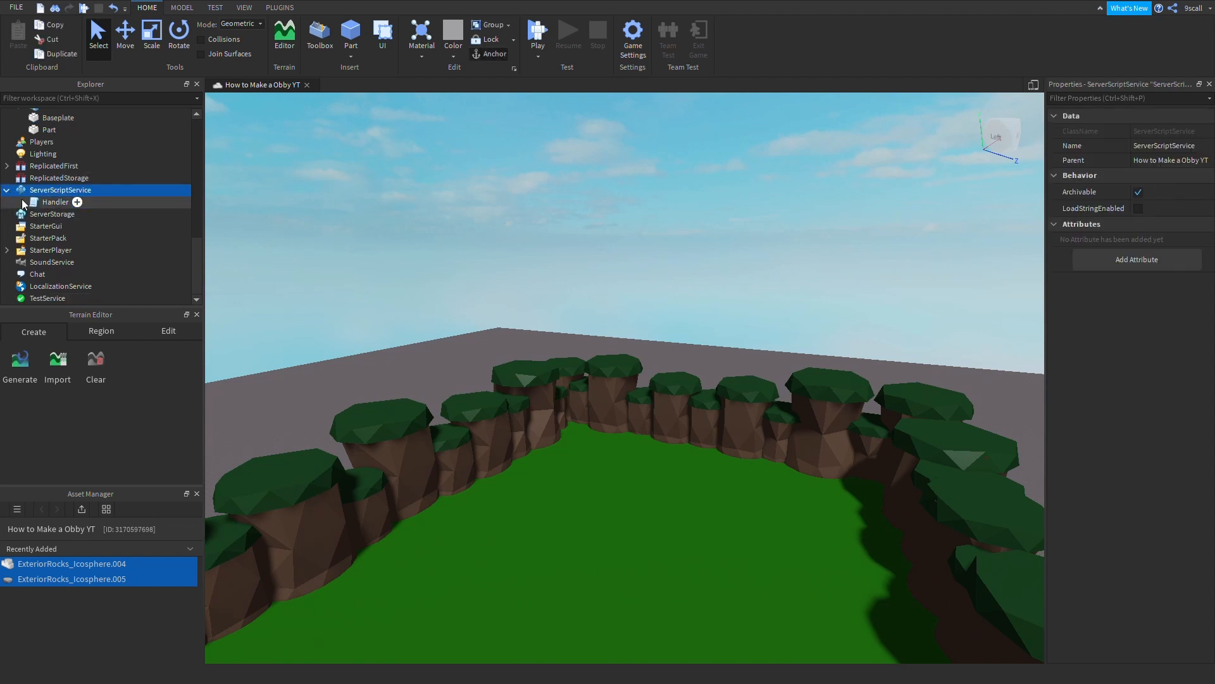
click(36, 201)
right_drag(674, 318, 674, 317)
double_click(49, 203)
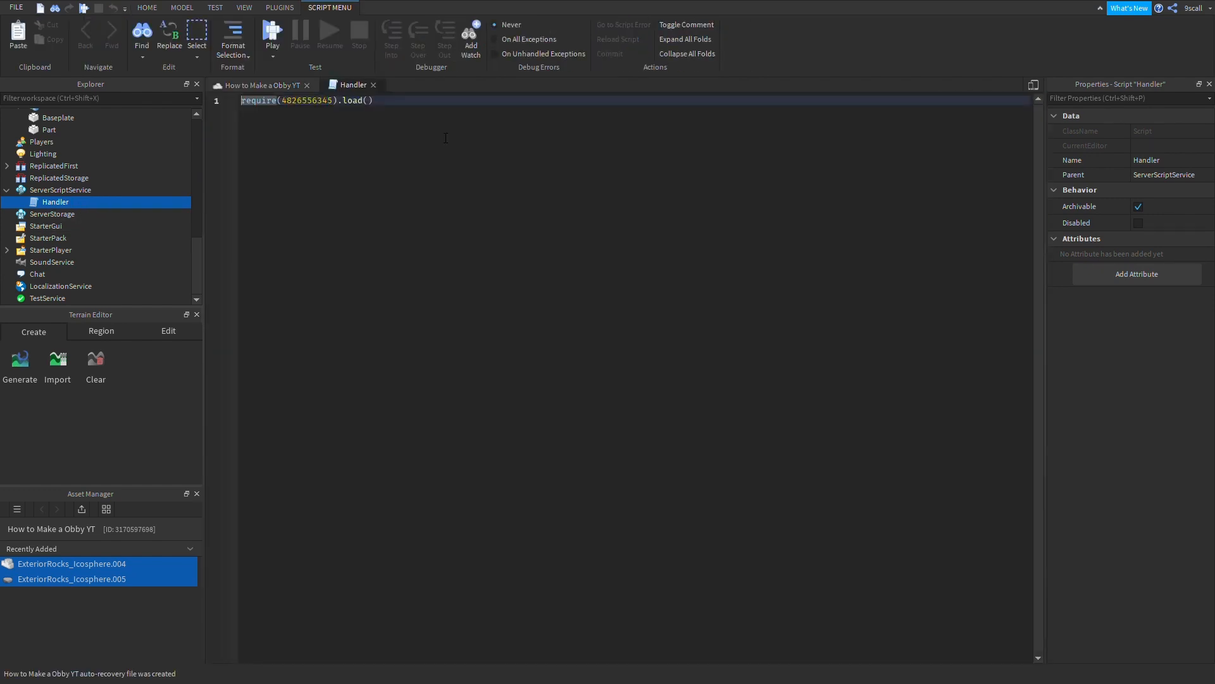
click(374, 84)
right_drag(506, 223, 508, 224)
scroll(508, 224, up, 6)
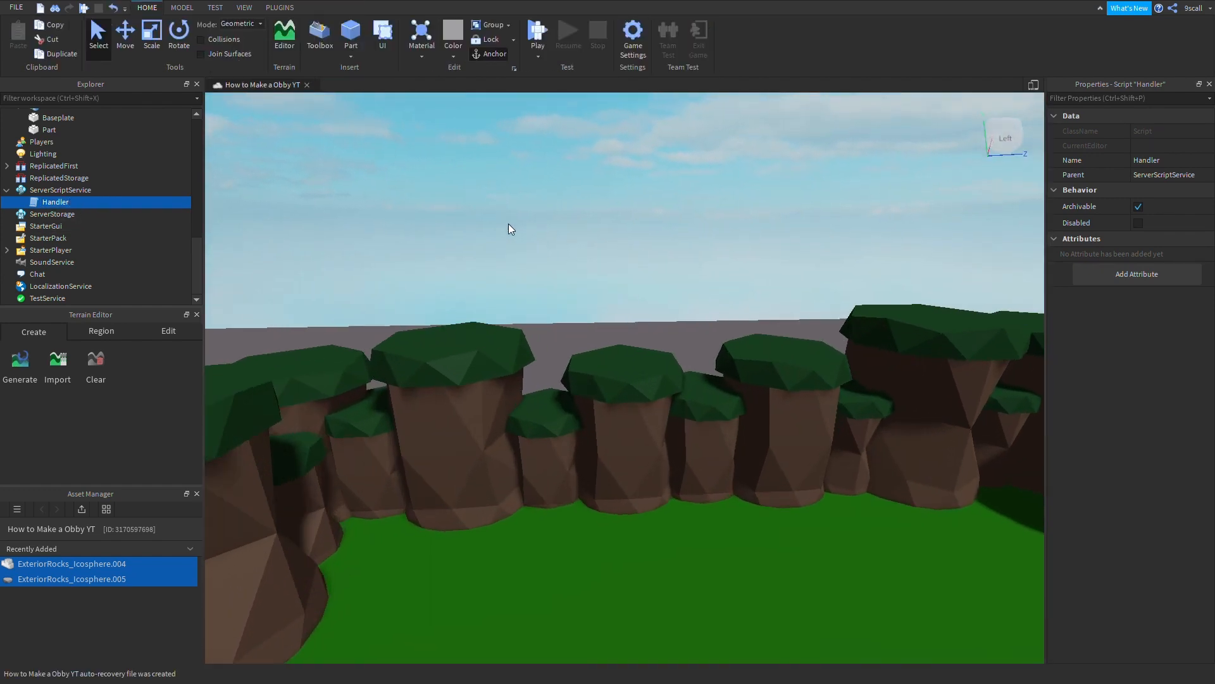
scroll(529, 244, down, 7)
scroll(675, 385, down, 9)
drag(519, 269, 653, 338)
scroll(653, 338, up, 5)
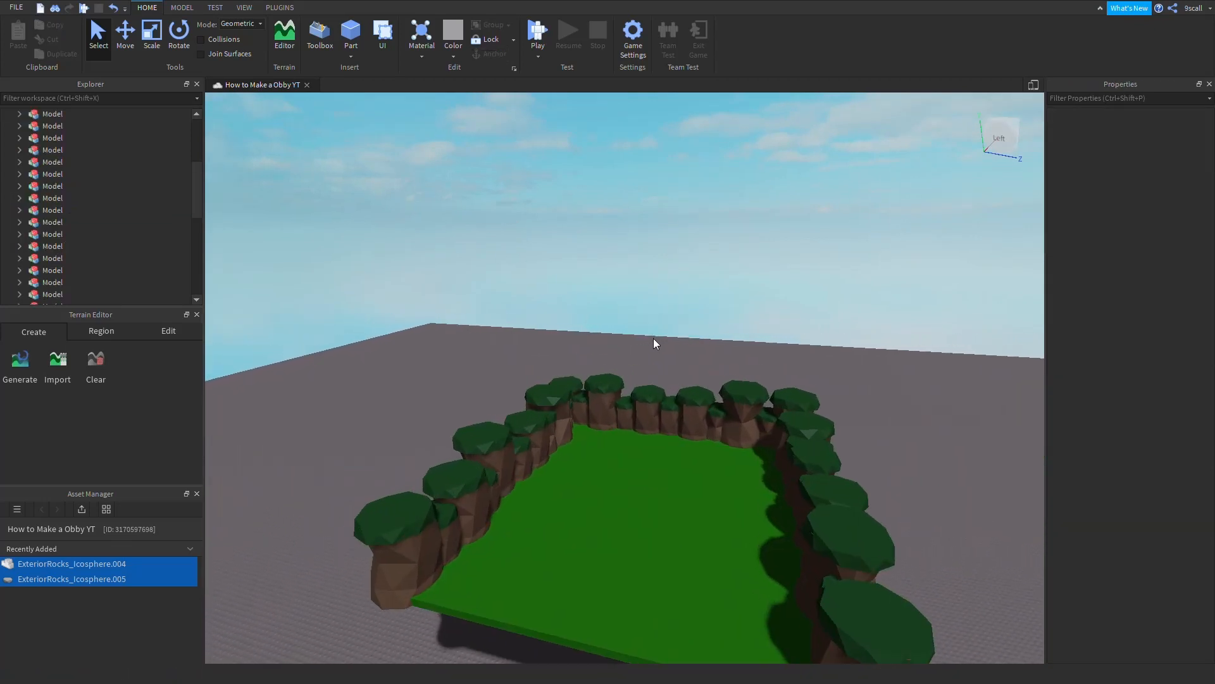
scroll(659, 337, up, 5)
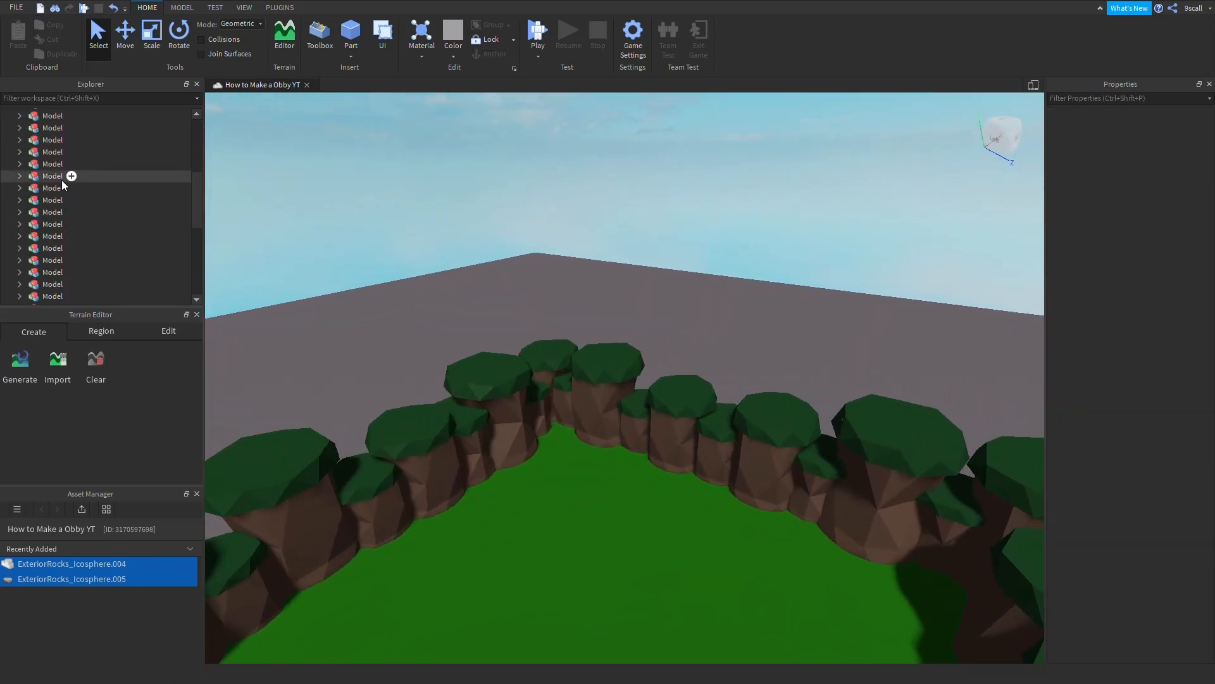
scroll(62, 185, down, 10)
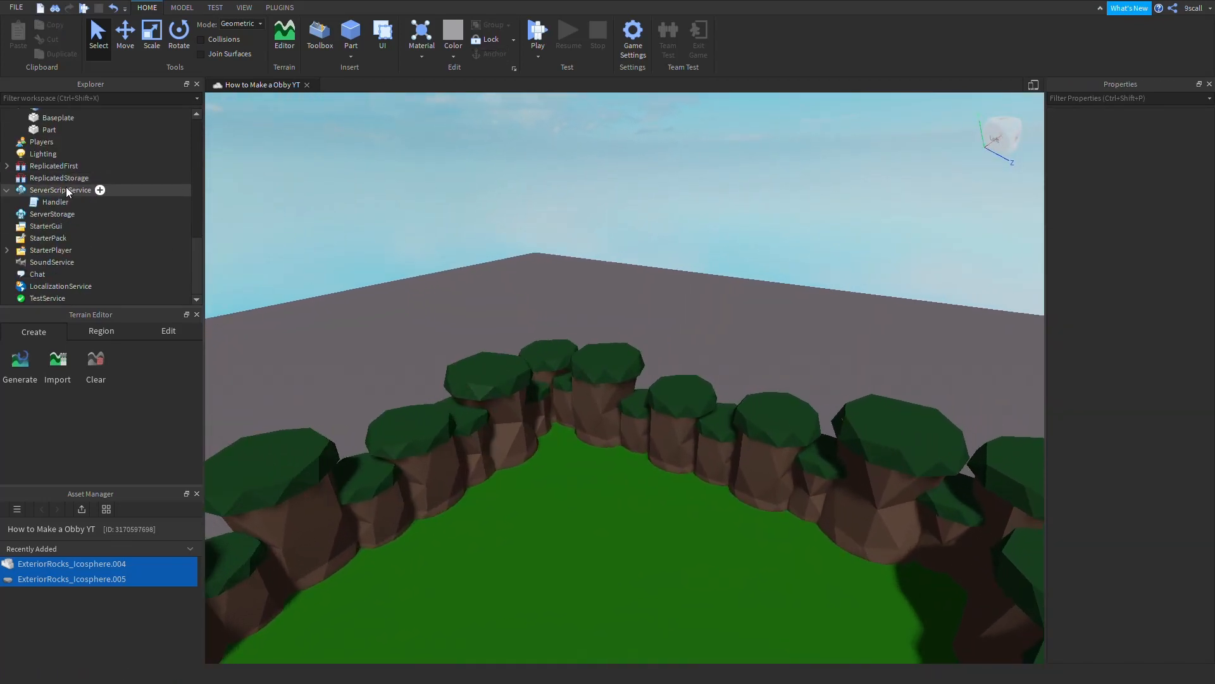
click(73, 190)
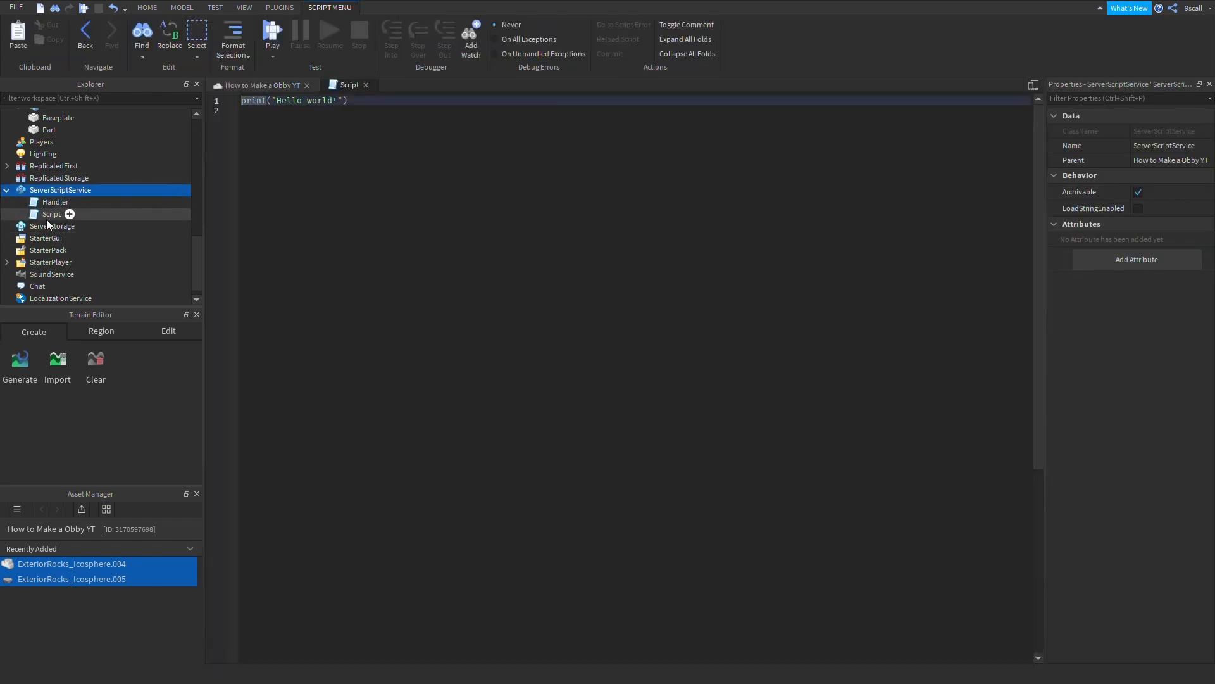
click(47, 218)
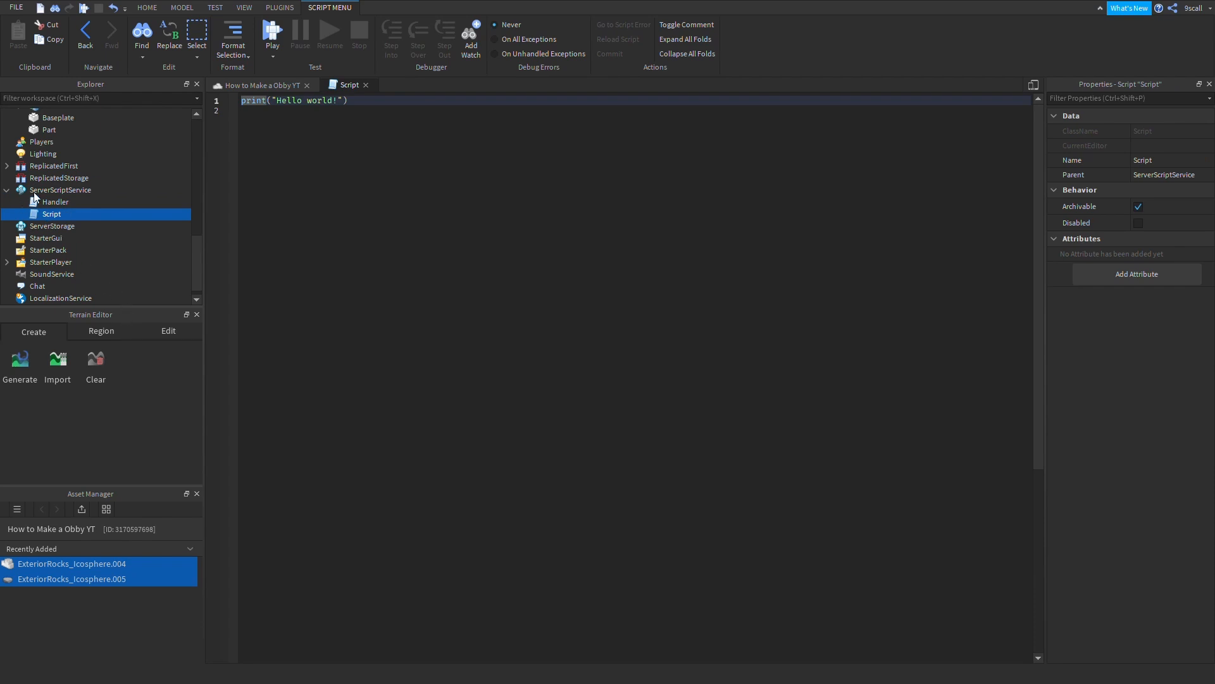
click(57, 190)
click(50, 215)
key(Delete)
click(102, 191)
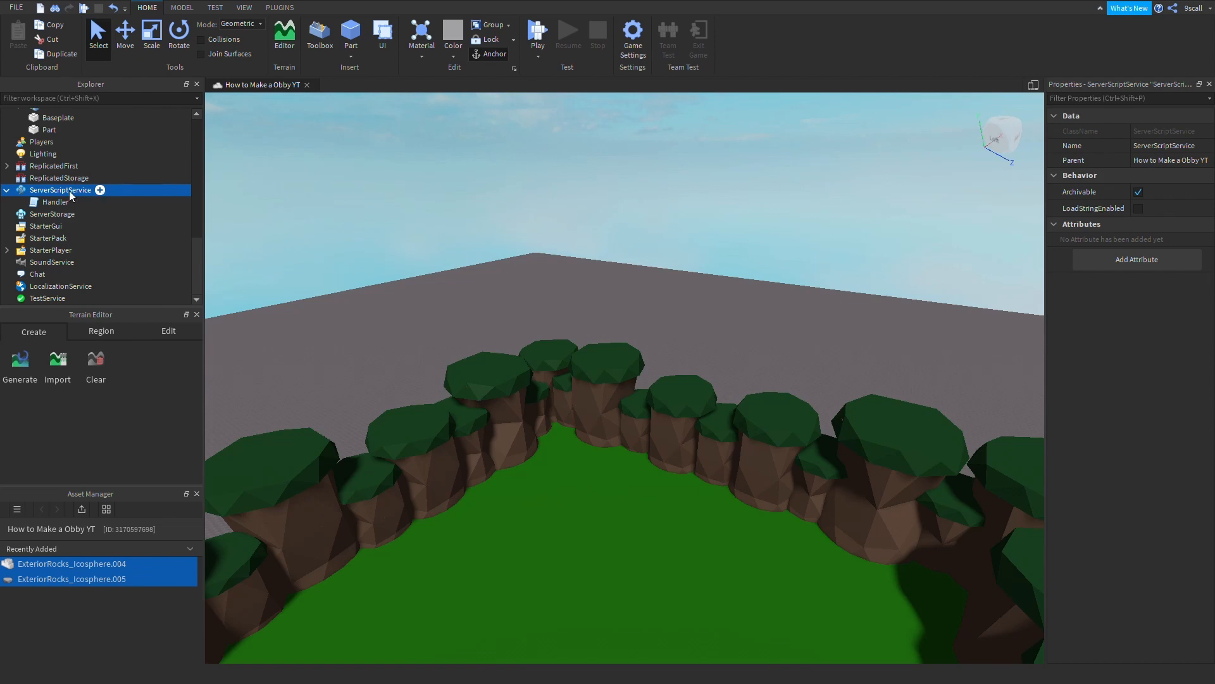
key(w)
right_drag(408, 249, 412, 251)
click(409, 249)
scroll(472, 287, down, 5)
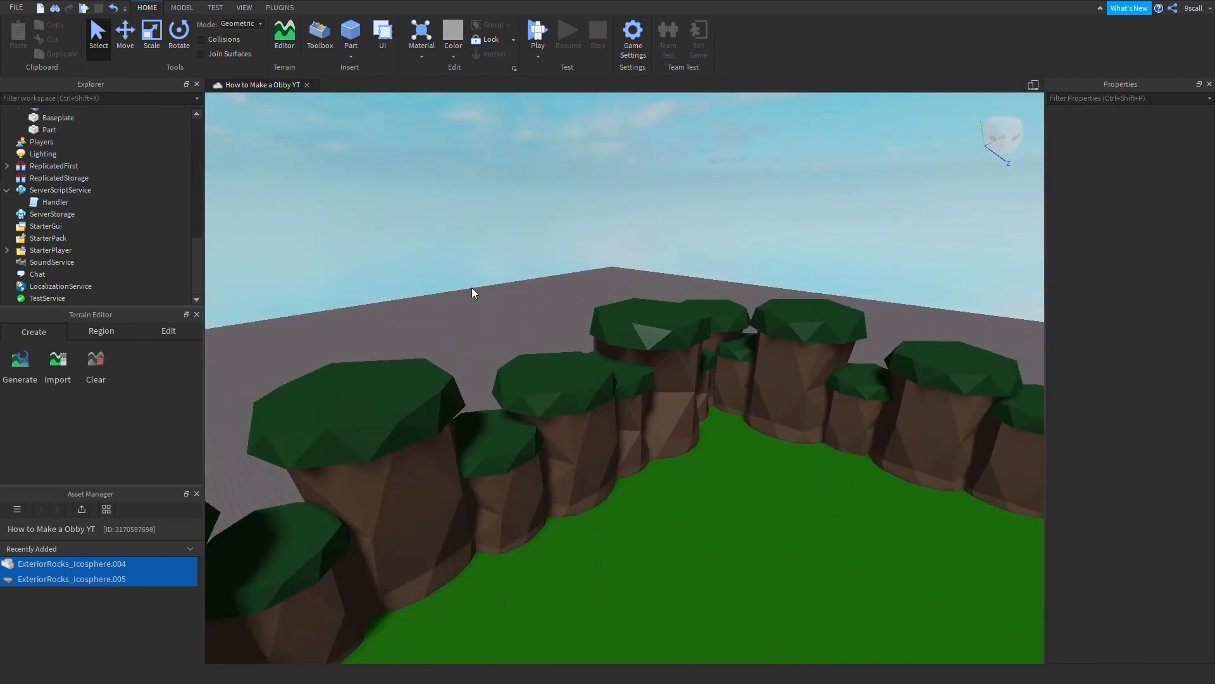
right_drag(696, 381, 697, 381)
scroll(697, 381, down, 7)
scroll(697, 381, up, 6)
scroll(695, 380, up, 8)
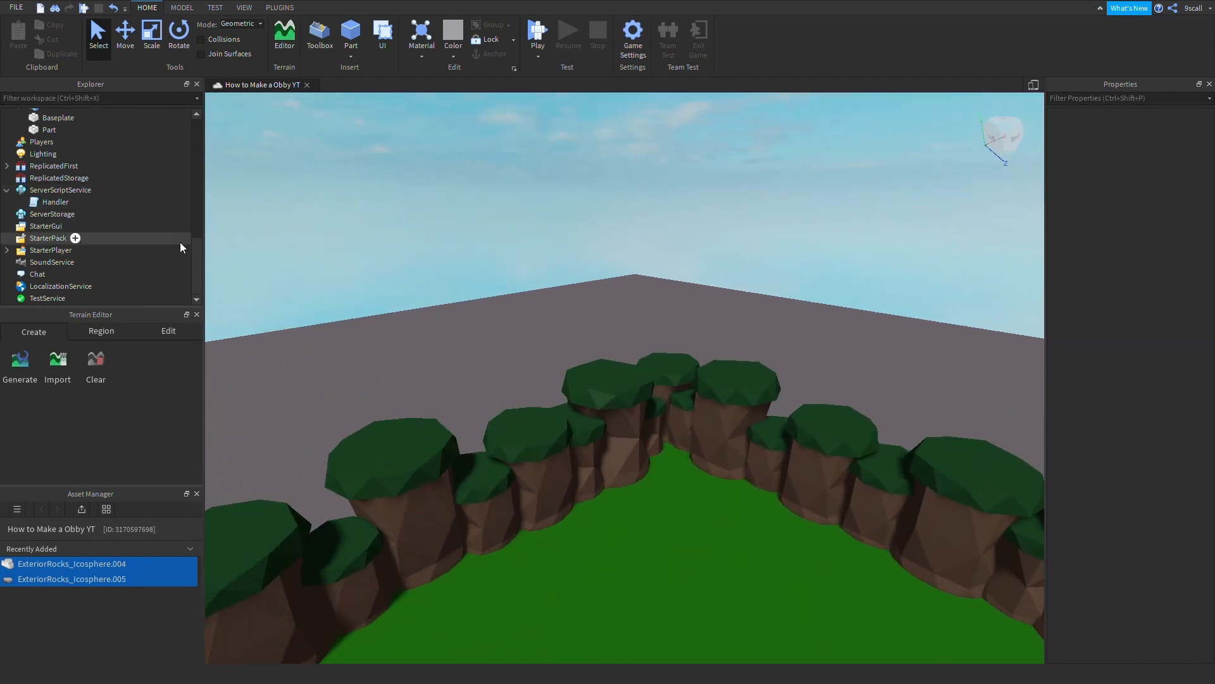
Collapse the Workspace tree and add an empty script to ServerScriptService, removing its default print line.
scroll(500, 319, up, 6)
scroll(483, 299, down, 5)
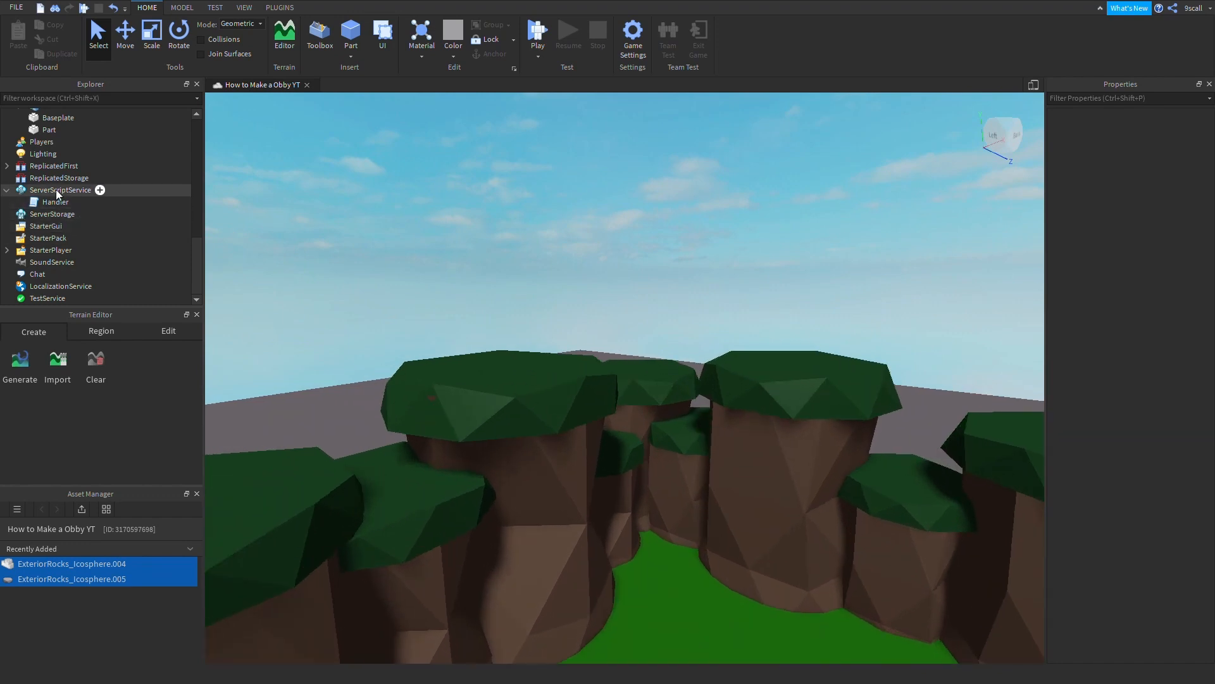
scroll(59, 205, up, 10)
scroll(60, 205, down, 2)
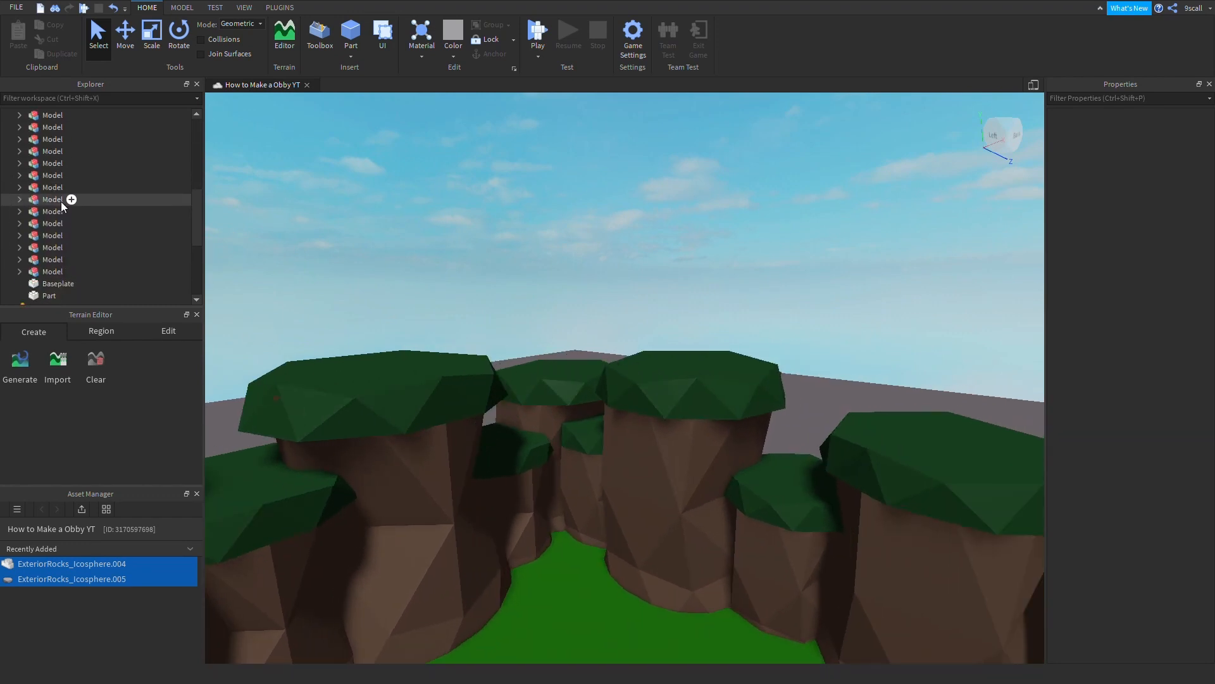
scroll(57, 190, up, 3)
click(7, 114)
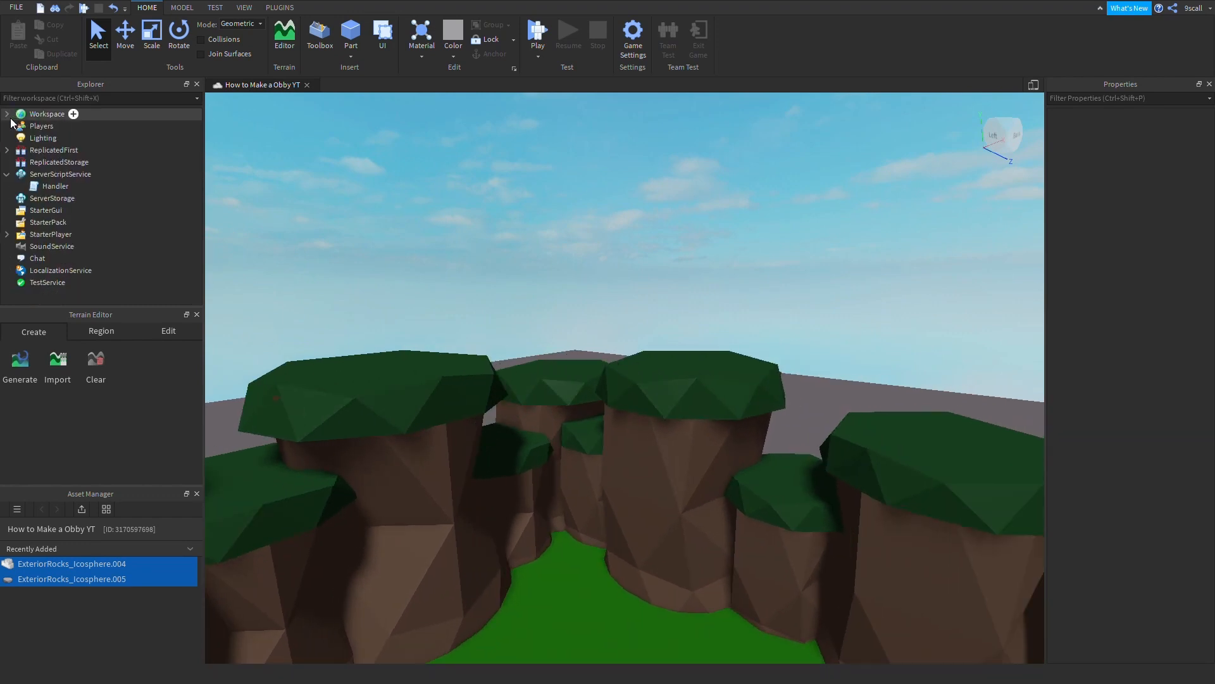
click(38, 176)
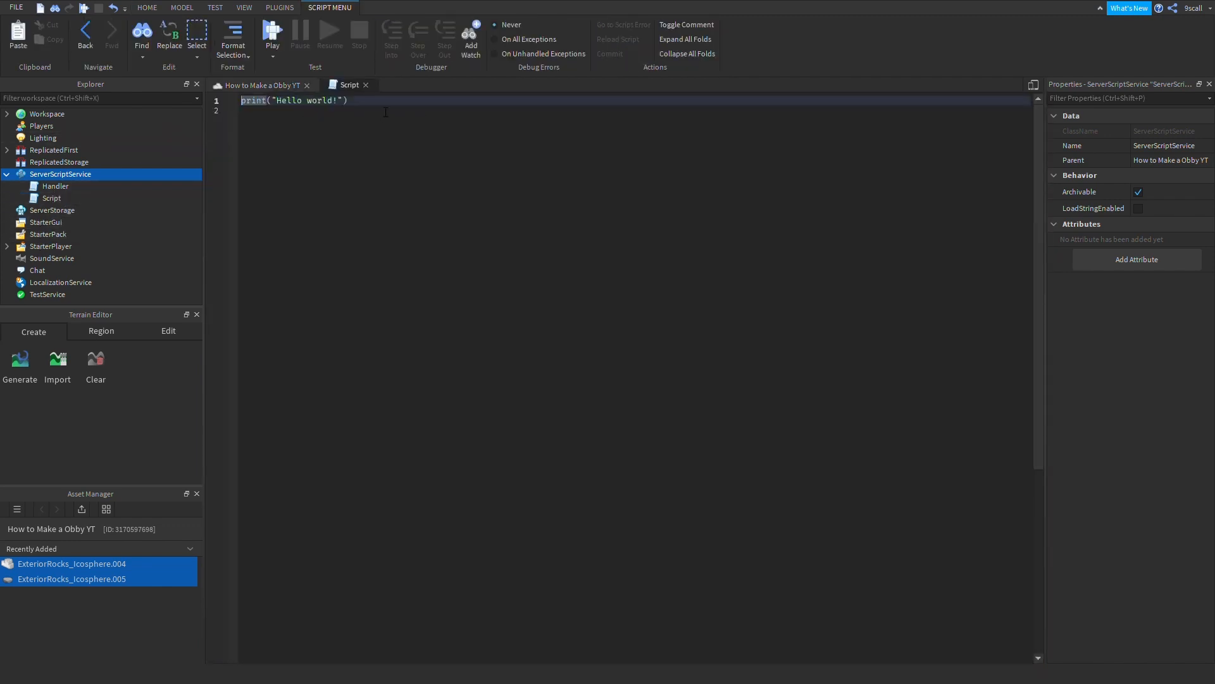
drag(351, 101, 239, 109)
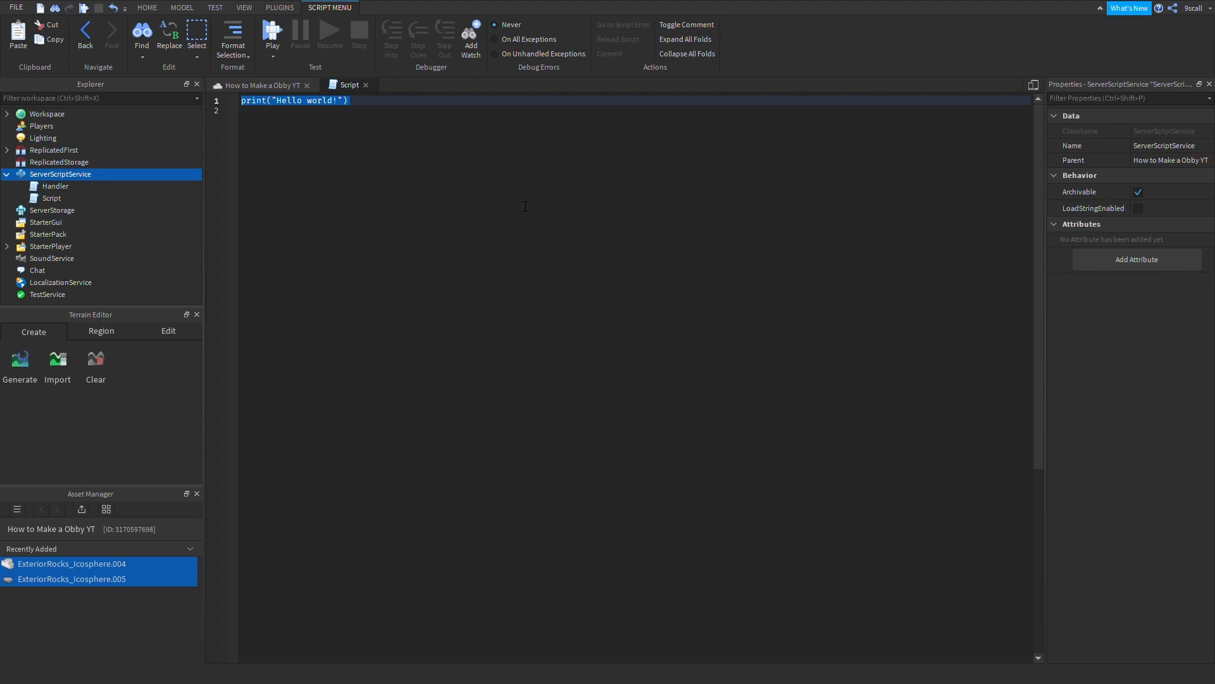
key(BackSpace)
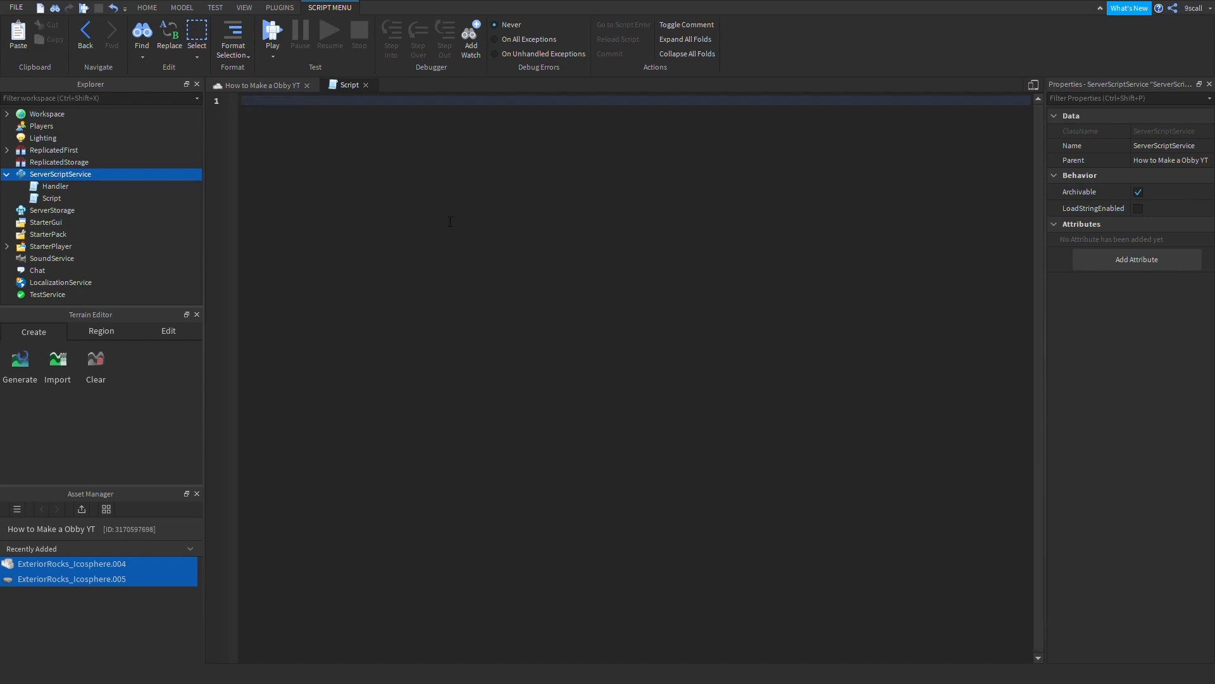
Rename the new script in ServerScriptService as Leaderstats.
click(47, 199)
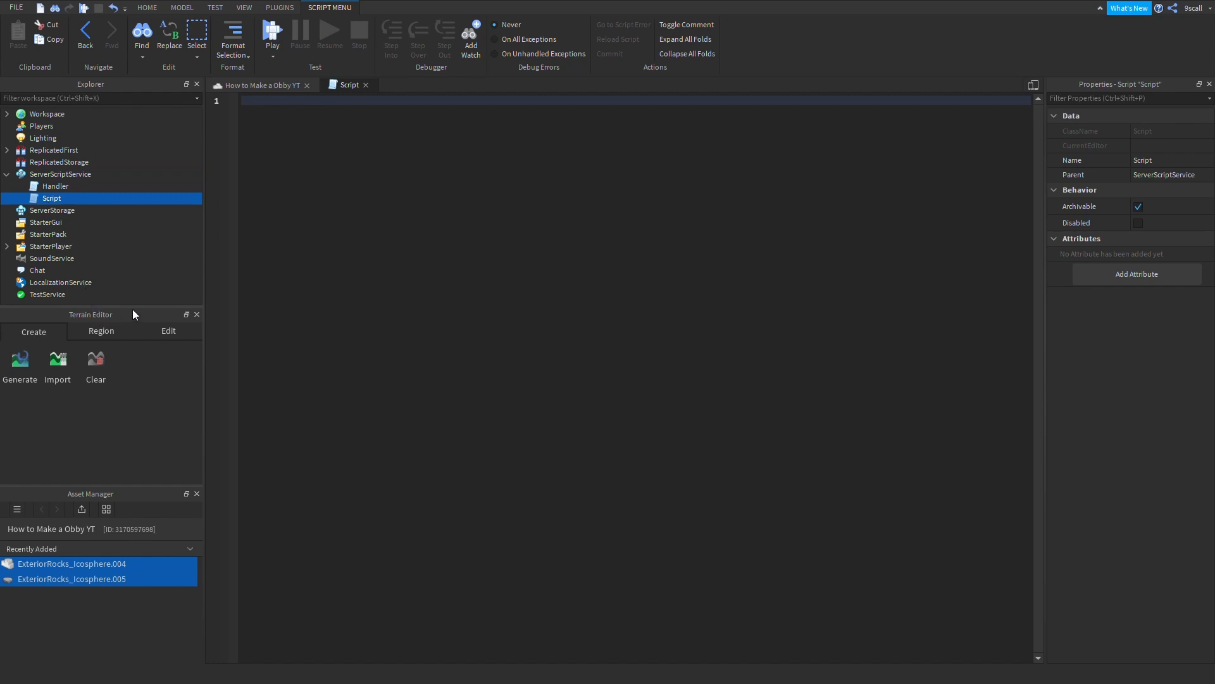
click(47, 186)
click(49, 207)
click(48, 199)
click(48, 199)
key(BackSpace)
text(Leaders)
text(tast)
key(BackSpace)
key(BackSpace)
text(ts)
key(Return)
Write the event handler game.Players.PlayerAdded:Connect(function(player) with its closing end) and blank lines between them in the Leaderstats script.
click(319, 105)
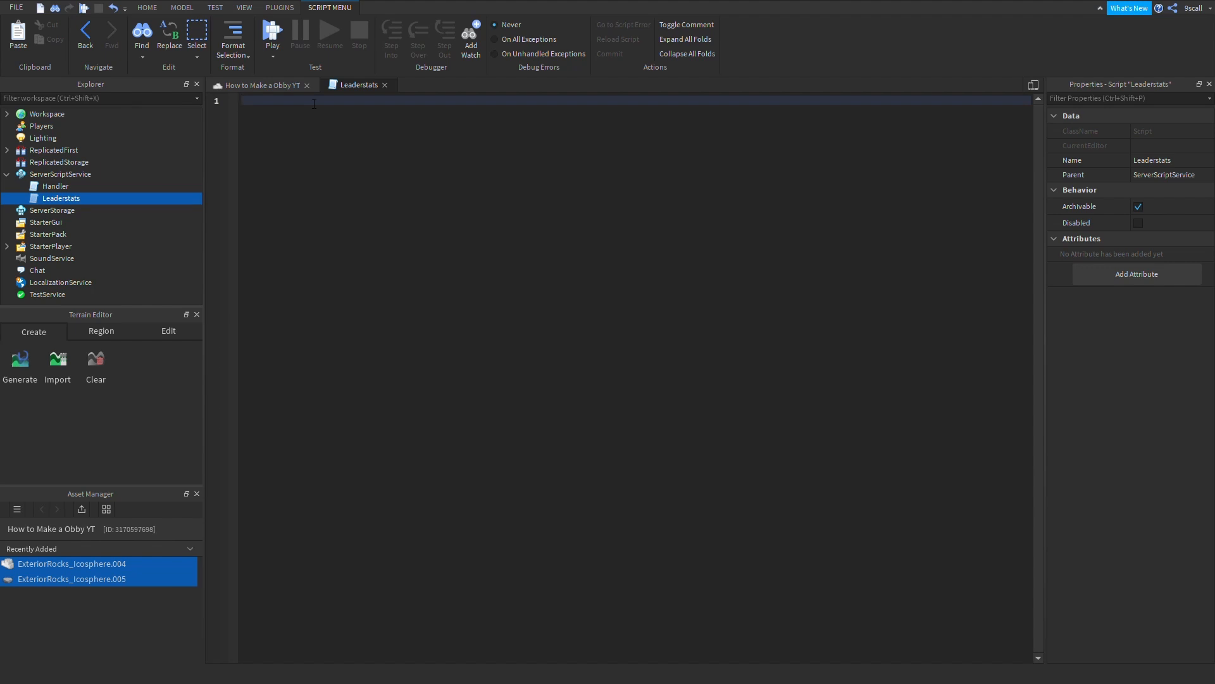
text(game.Players.PlayerAdded:COnnect)
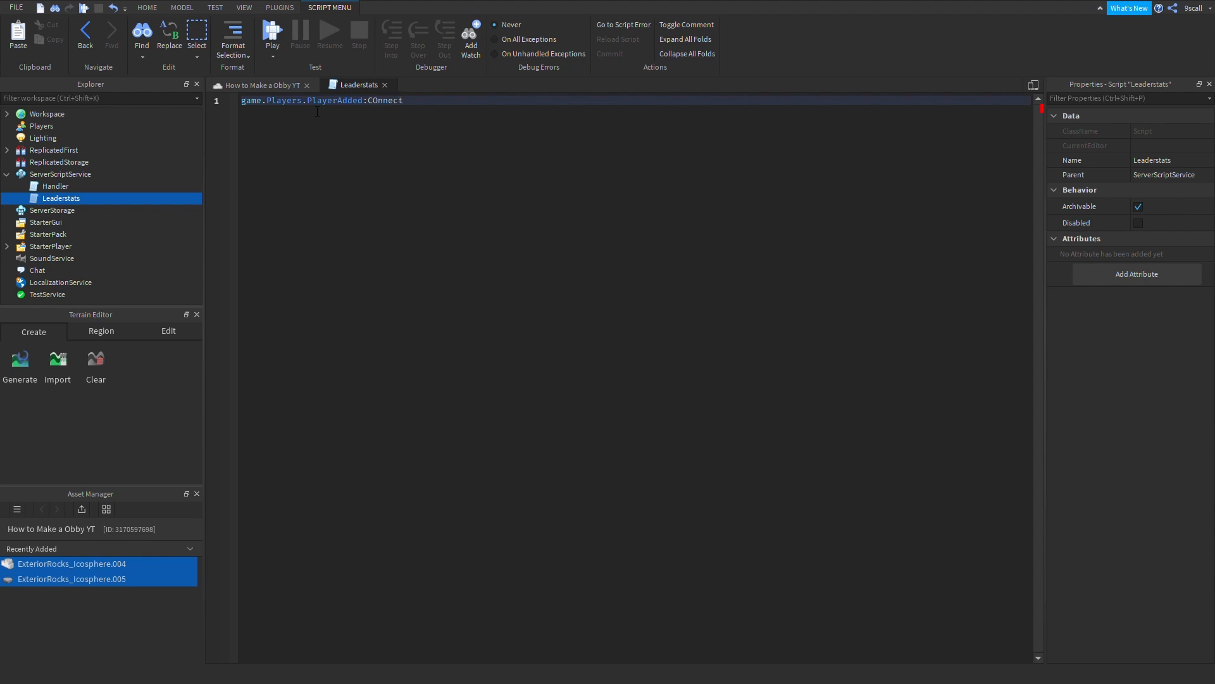
key(BackSpace)
key(BackSpace)
key(BackSpace)
key(BackSpace)
key(BackSpace)
key(BackSpace)
text(onnect()function(player)
key(Return)
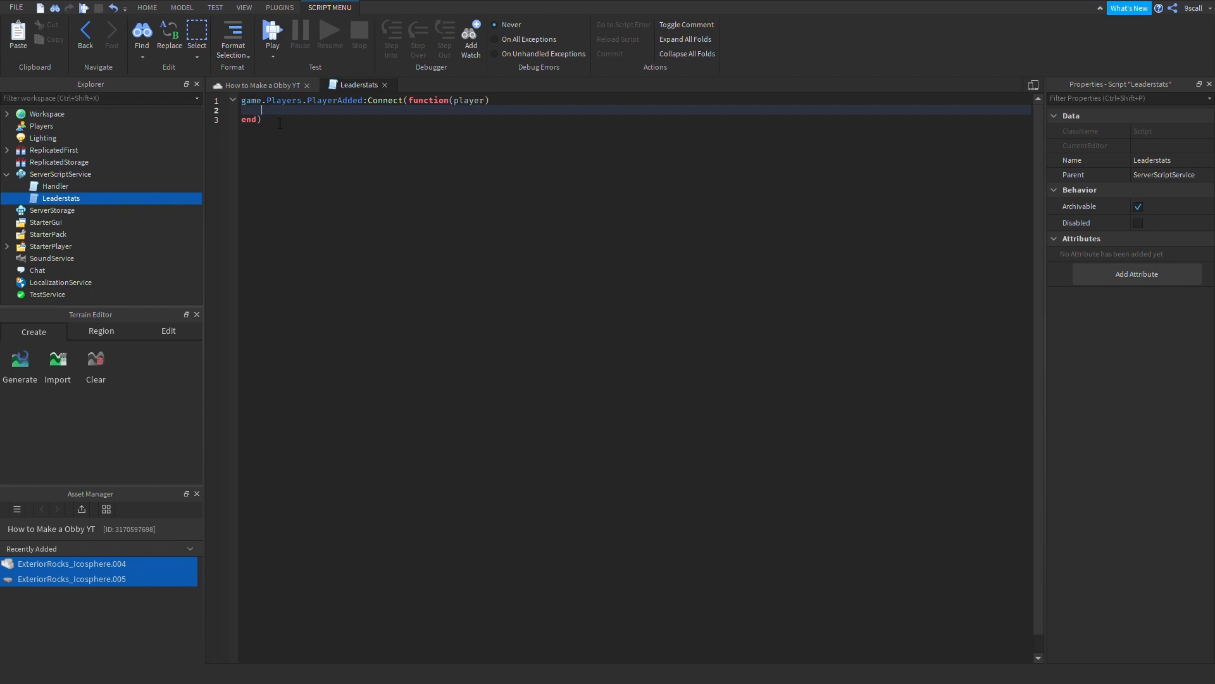
key(Return)
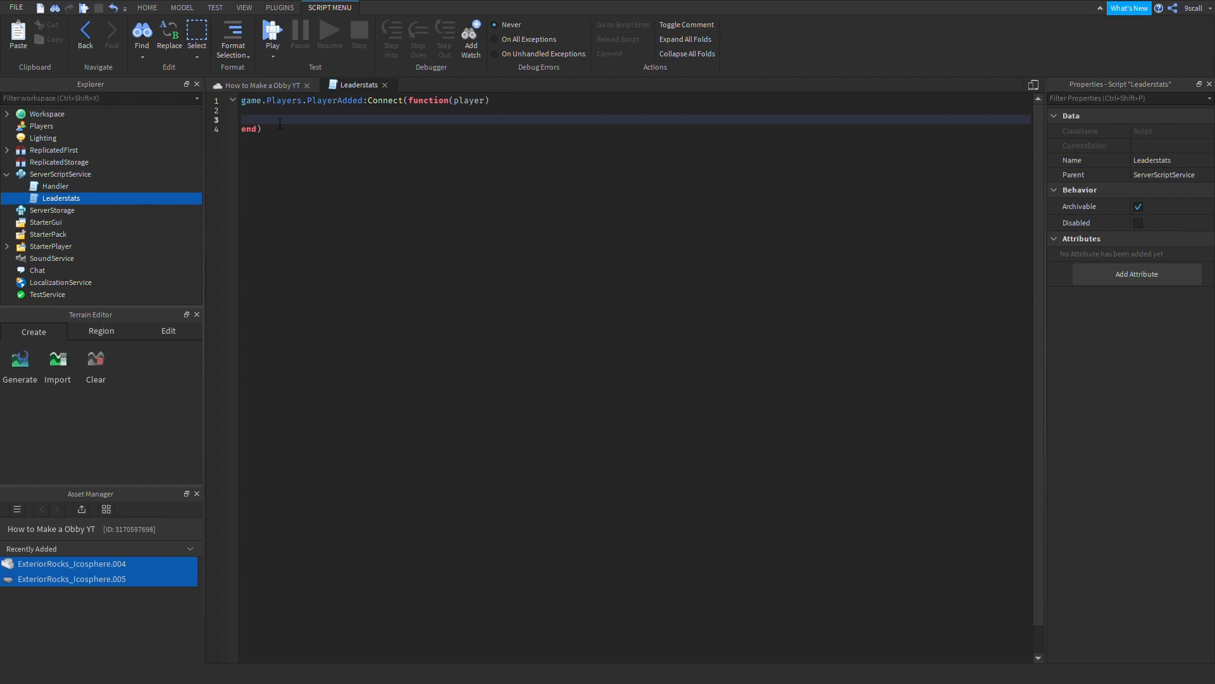
Show the Output window and select the Players service in the Explorer.
click(245, 7)
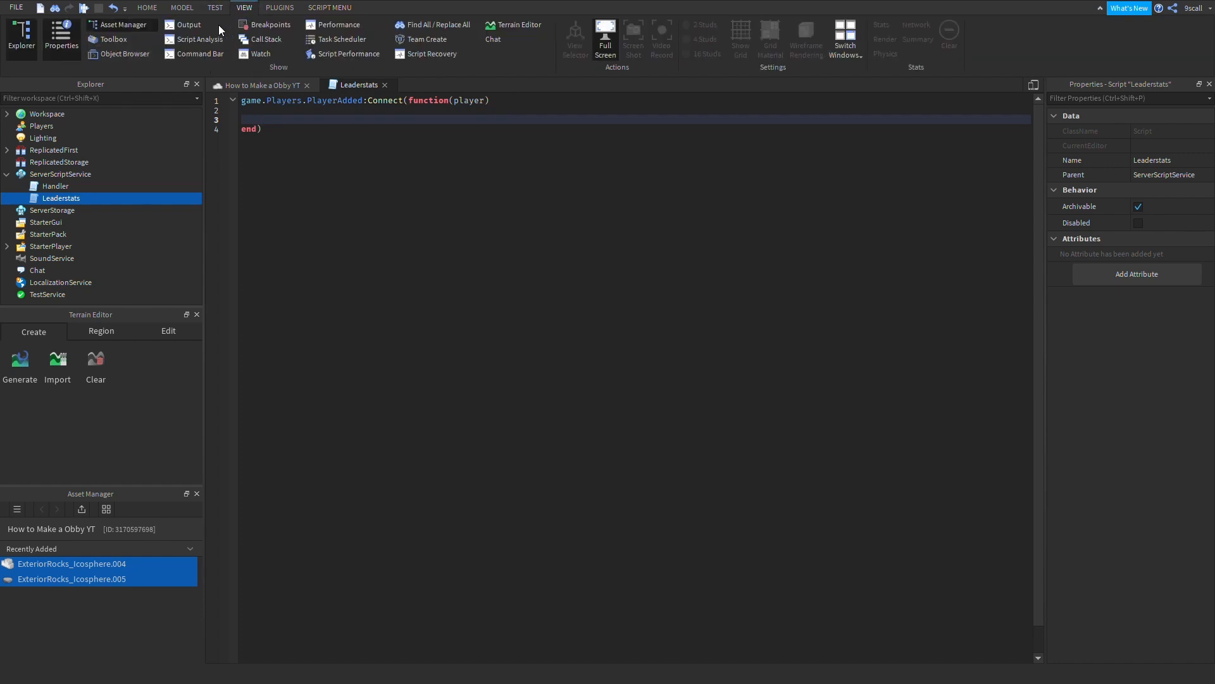
click(183, 25)
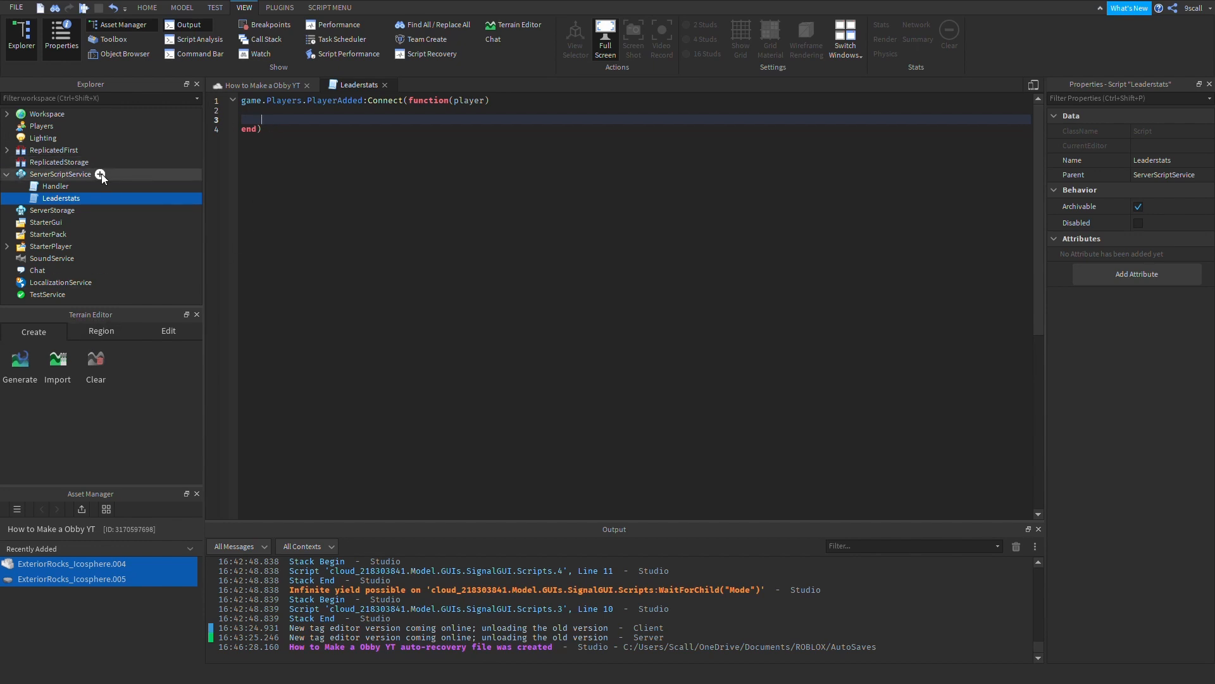
click(253, 102)
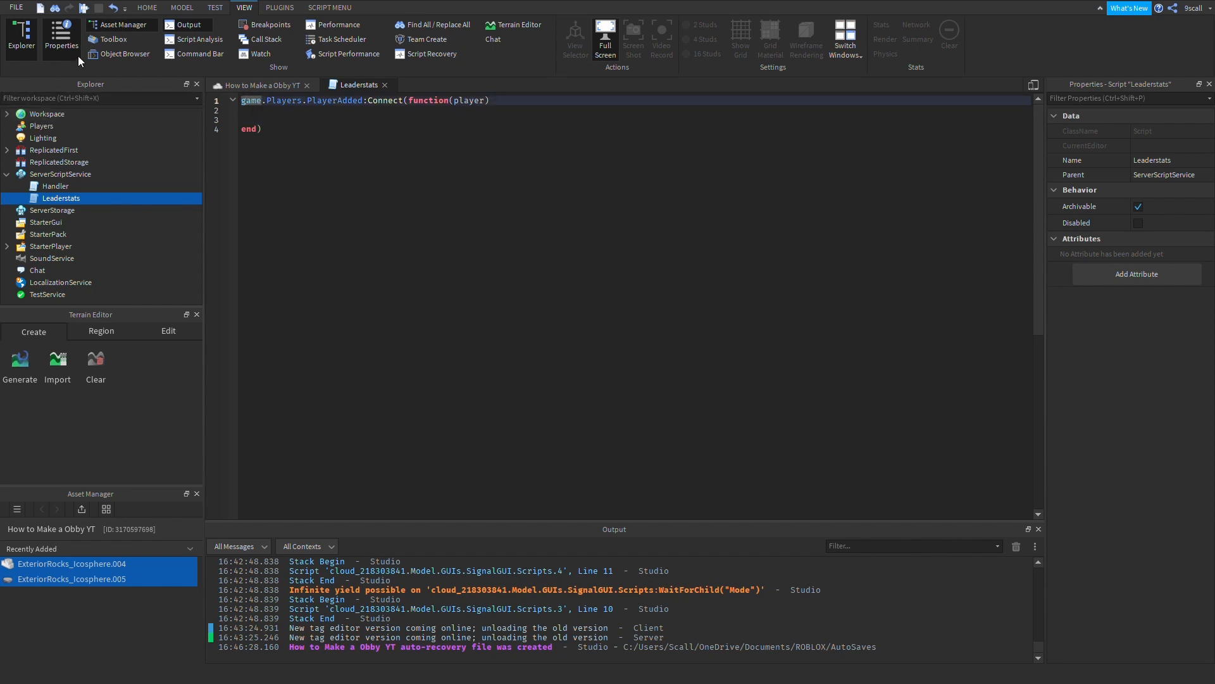
click(288, 101)
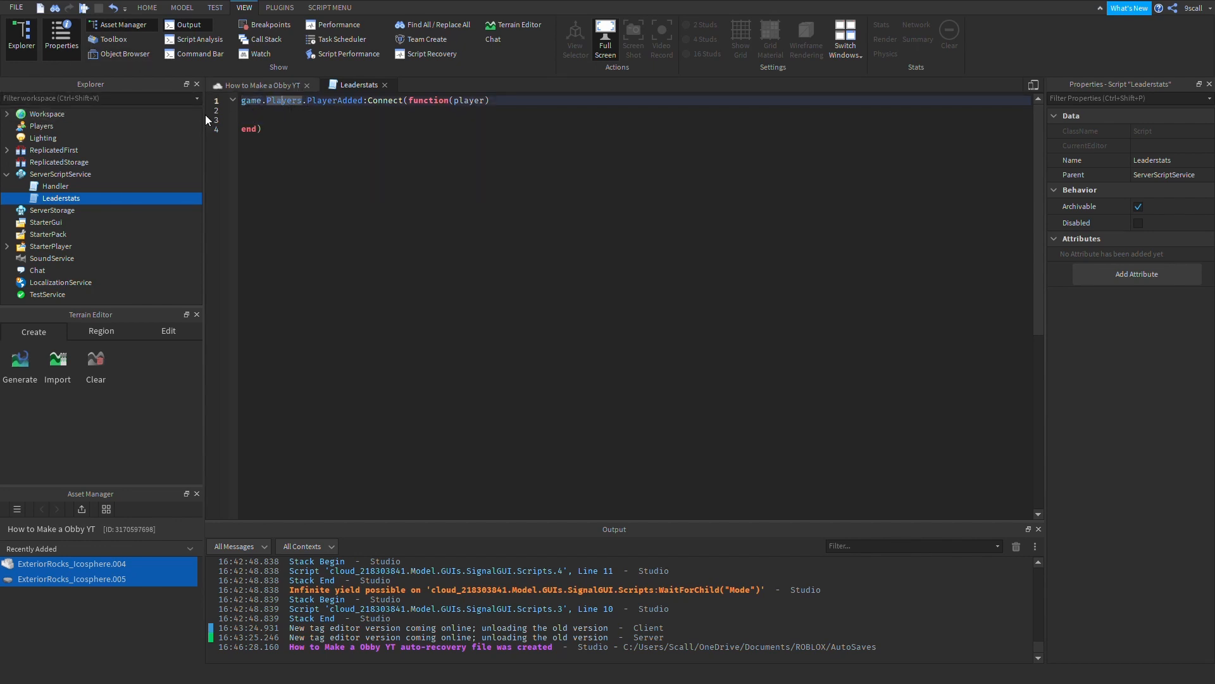
click(34, 127)
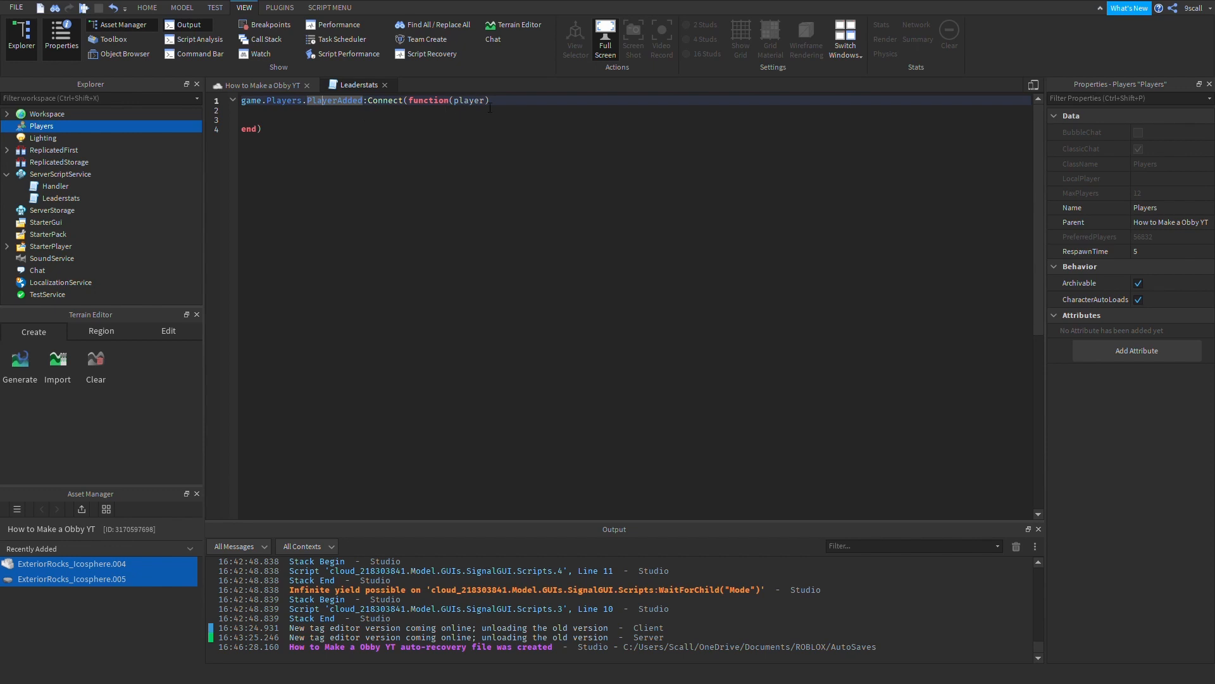
Write local leaderstats = Instance.new("Folder") inside the PlayerAdded function and start a new line below it.
click(305, 122)
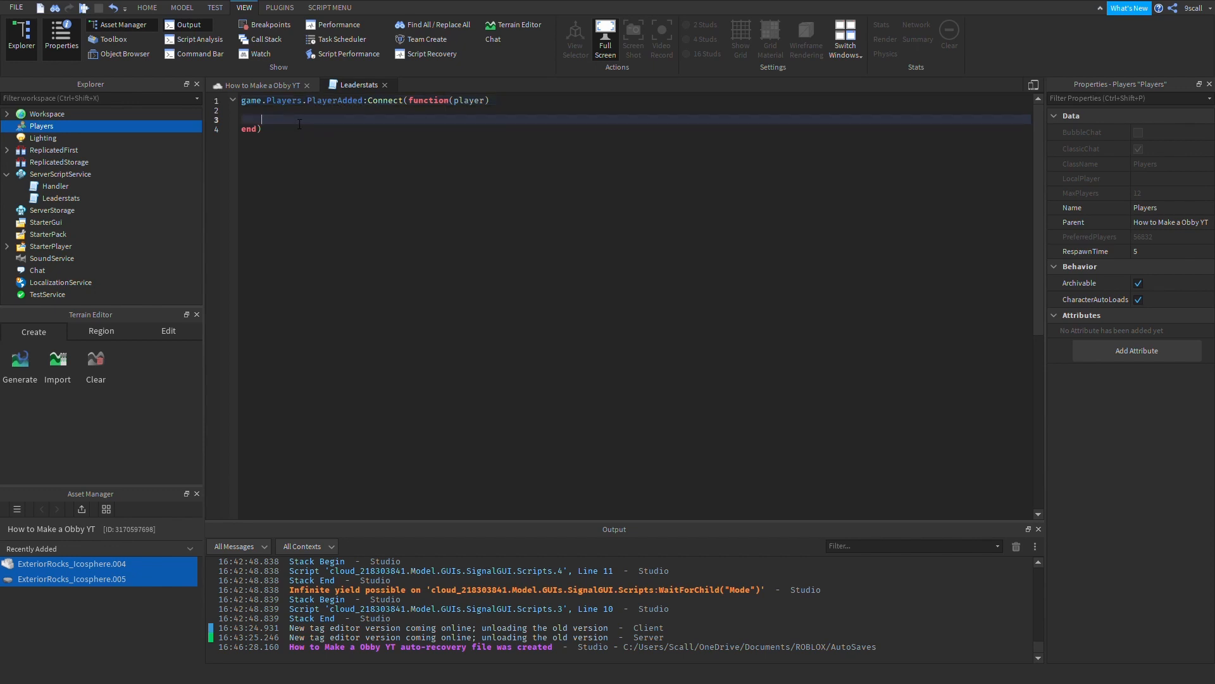
text(local leaderstats)
text(= Instance)
key(BackSpace)
key(BackSpace)
key(BackSpace)
key(BackSpace)
key(BackSpace)
key(BackSpace)
key(BackSpace)
text(nstance.new(")
text(older)
key(Return)
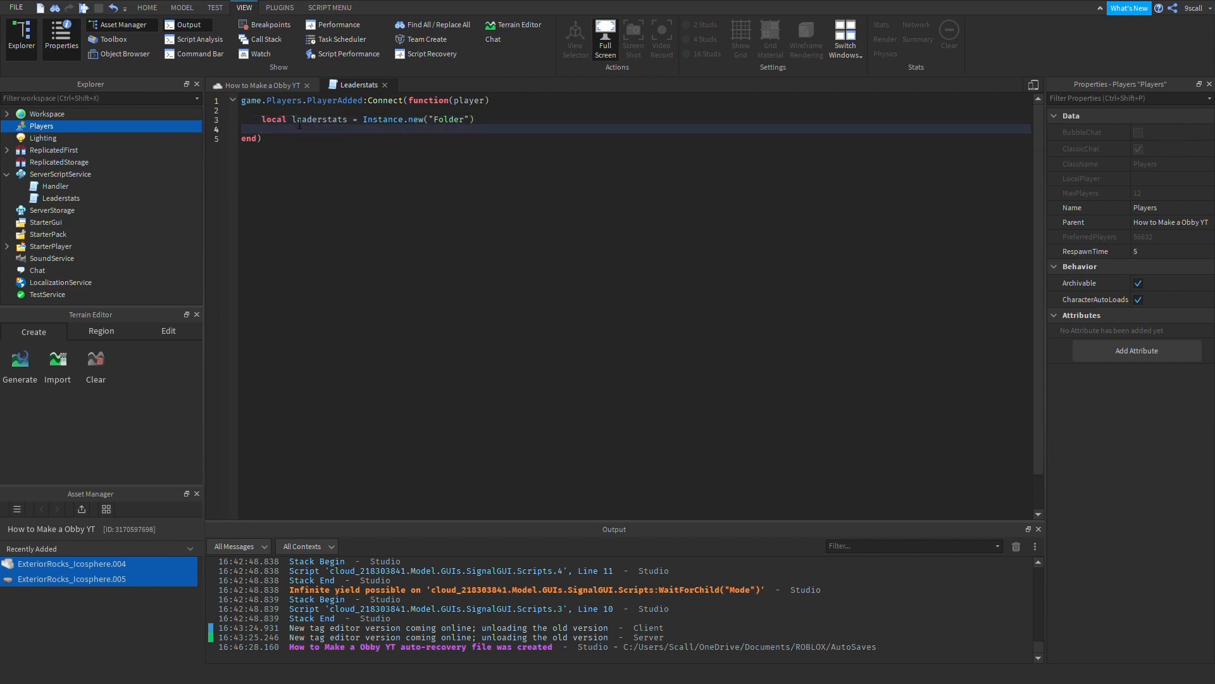
Add the line leaderstats.Name = "" below the folder's creation, keeping the closing end) on its own line.
text(leaderstats.Name = Lea)
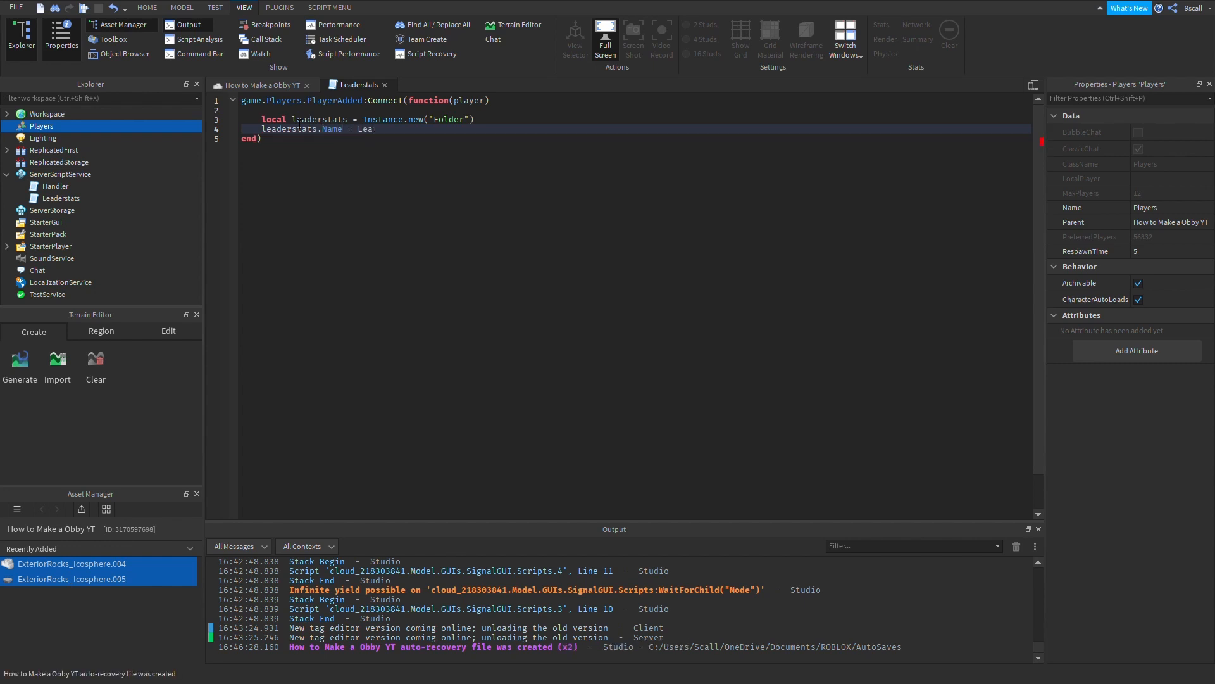
text(derstast)
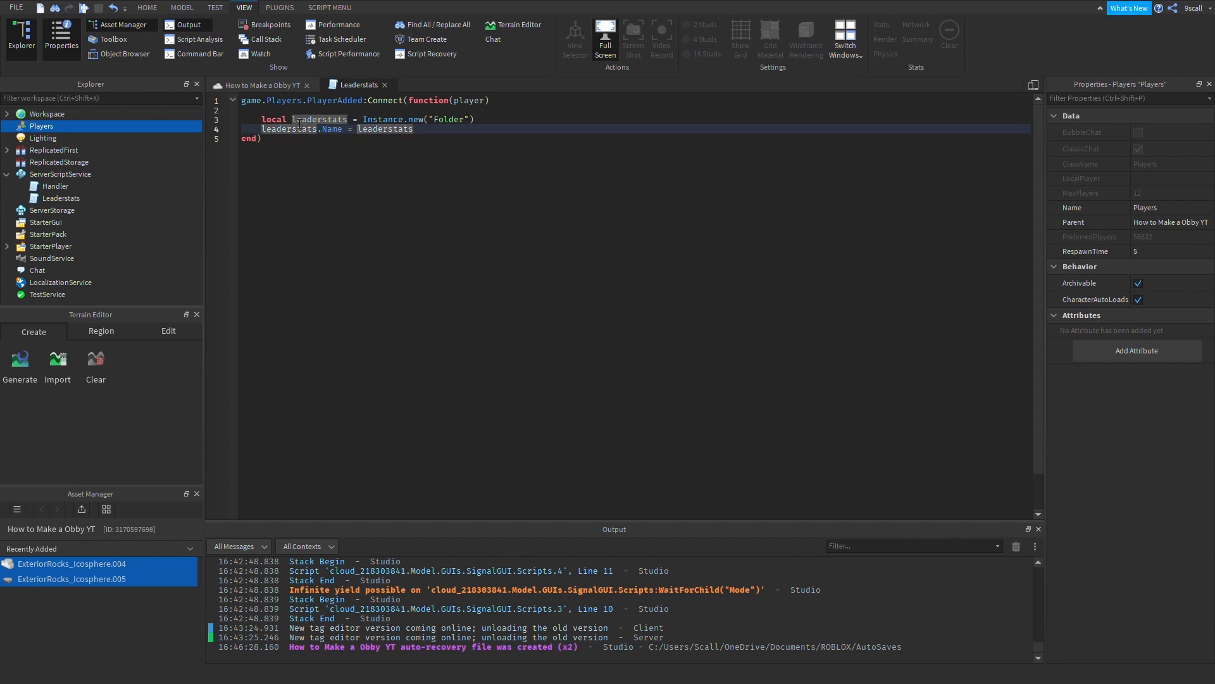
key(Delete)
key(Delete)
key(Delete)
key(Delete)
key(Delete)
key(Delete)
key(Delete)
key(Delete)
key(Delete)
key(Delete)
key(Delete)
key(Delete)
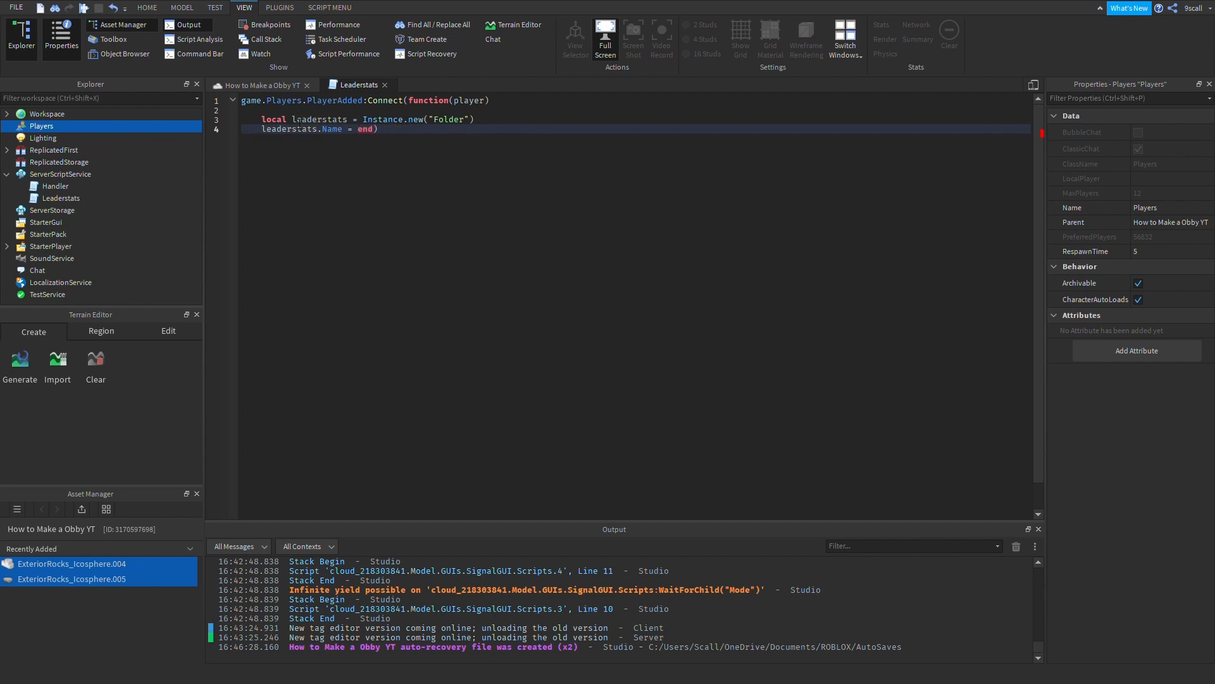
key(Return)
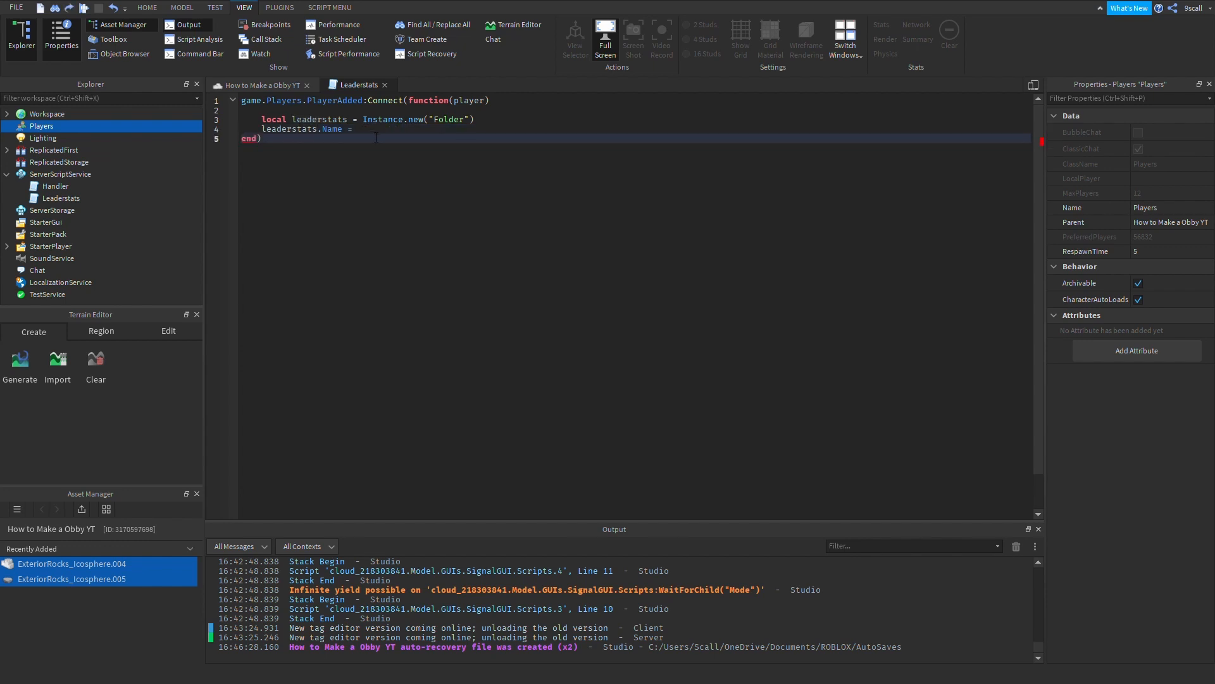
key(Left)
text(")
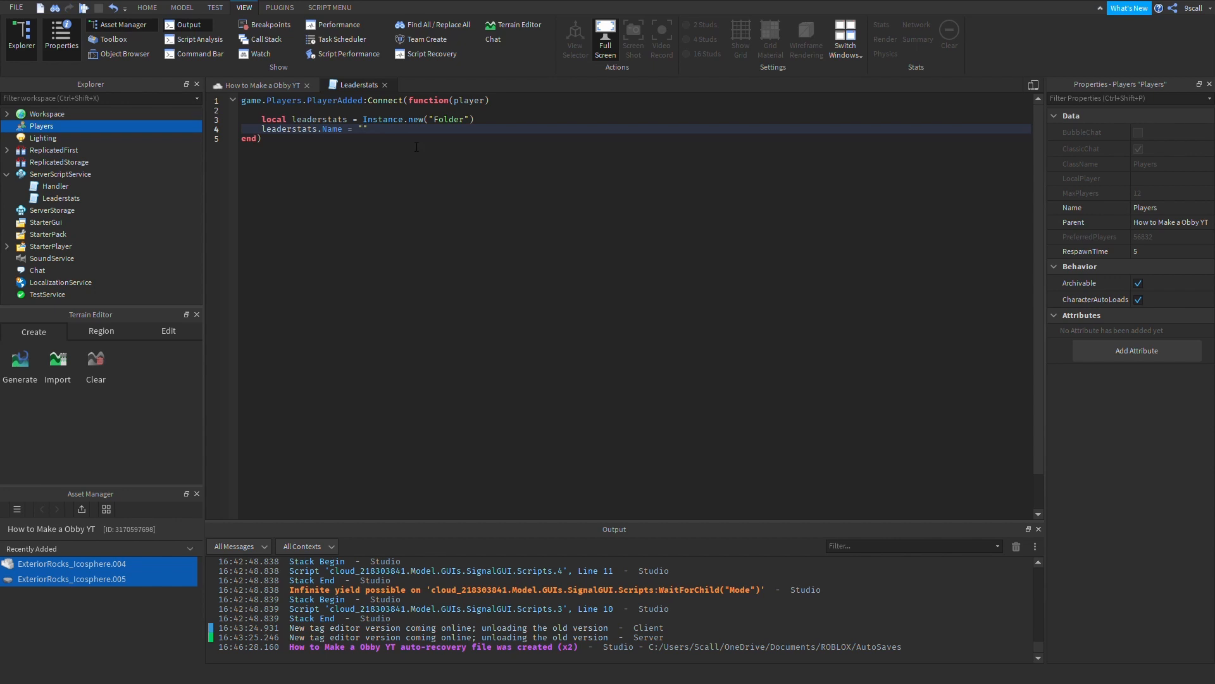
text(They76879hnuh f)
key(BackSpace)
key(BackSpace)
key(BackSpace)
key(BackSpace)
key(BackSpace)
key(BackSpace)
key(BackSpace)
key(BackSpace)
key(BackSpace)
key(BackSpace)
key(BackSpace)
key(BackSpace)
key(BackSpace)
key(BackSpace)
key(BackSpace)
Fill in "leaderstats" as the folder's name string and add leaderstats.Parent = player, followed by a blank line.
text(leaderstats)
key(Return)
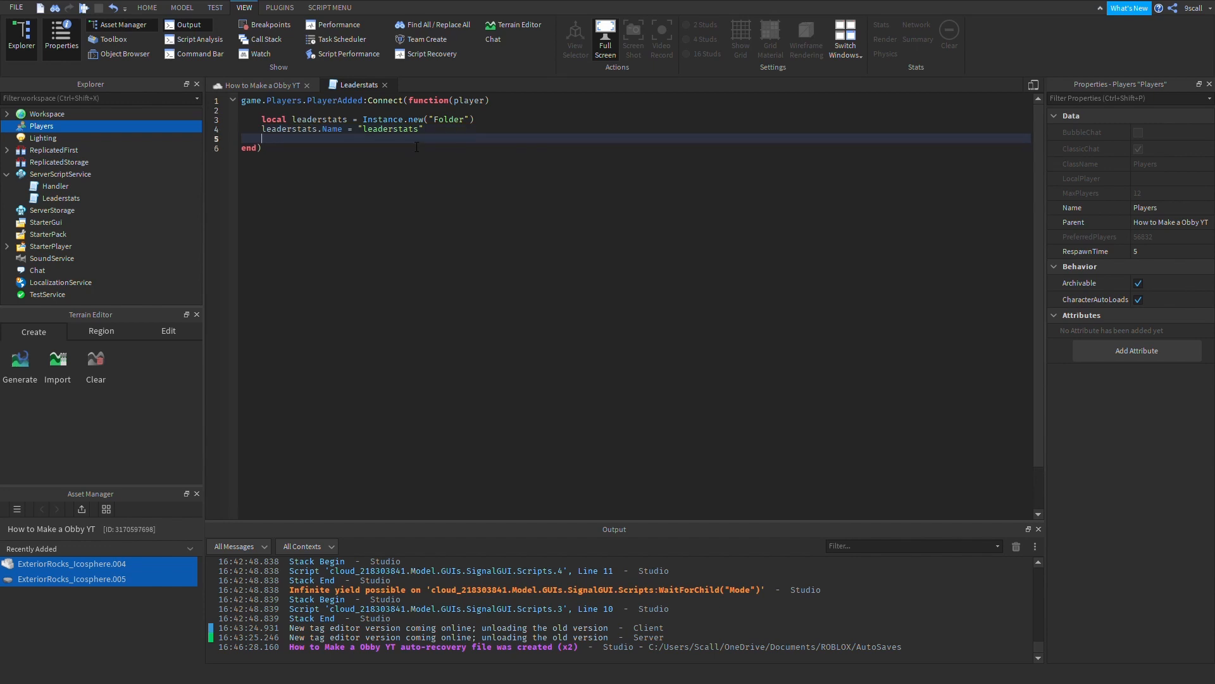
text(leaderstats.pa)
text(= player)
key(Return)
key(Return)
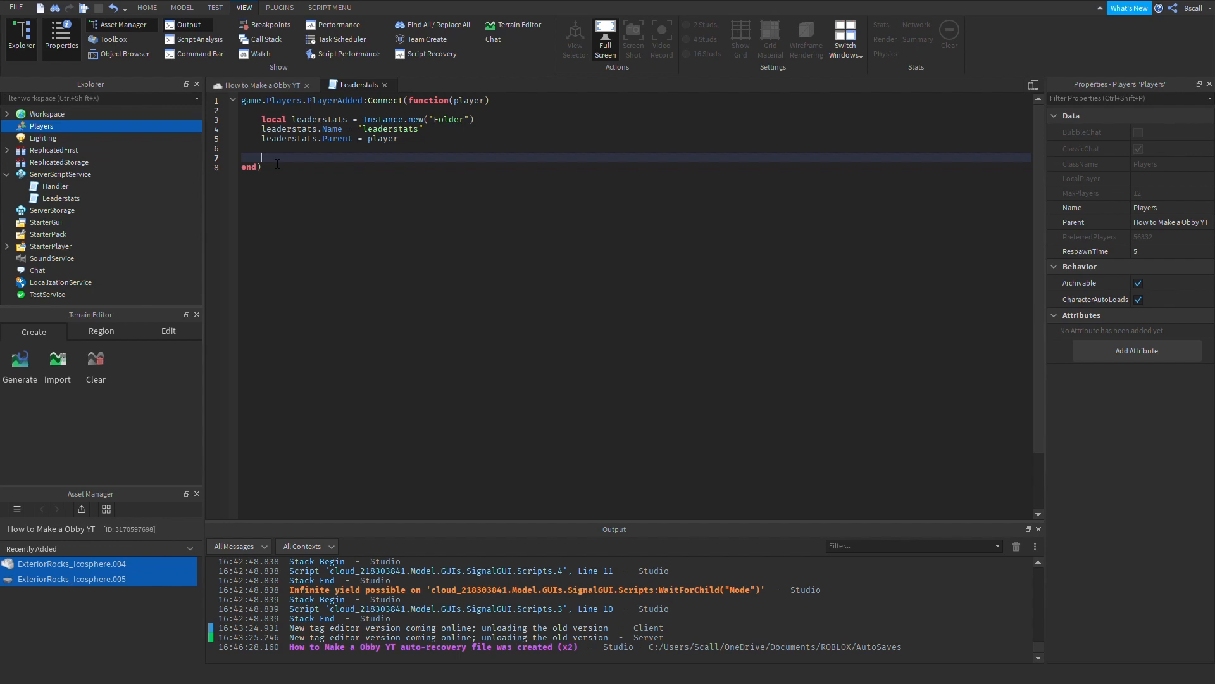
Write local Wins = Instance.new("IntValue") below the leaderstats folder's code.
text(local Wins = Instance.new("IntValue)
key(Right)
key(Right)
key(Return)
Add the lines Wins.Name = "Wins" and Wins.Parent = leaderstats below the IntValue's creation.
text(Wins)
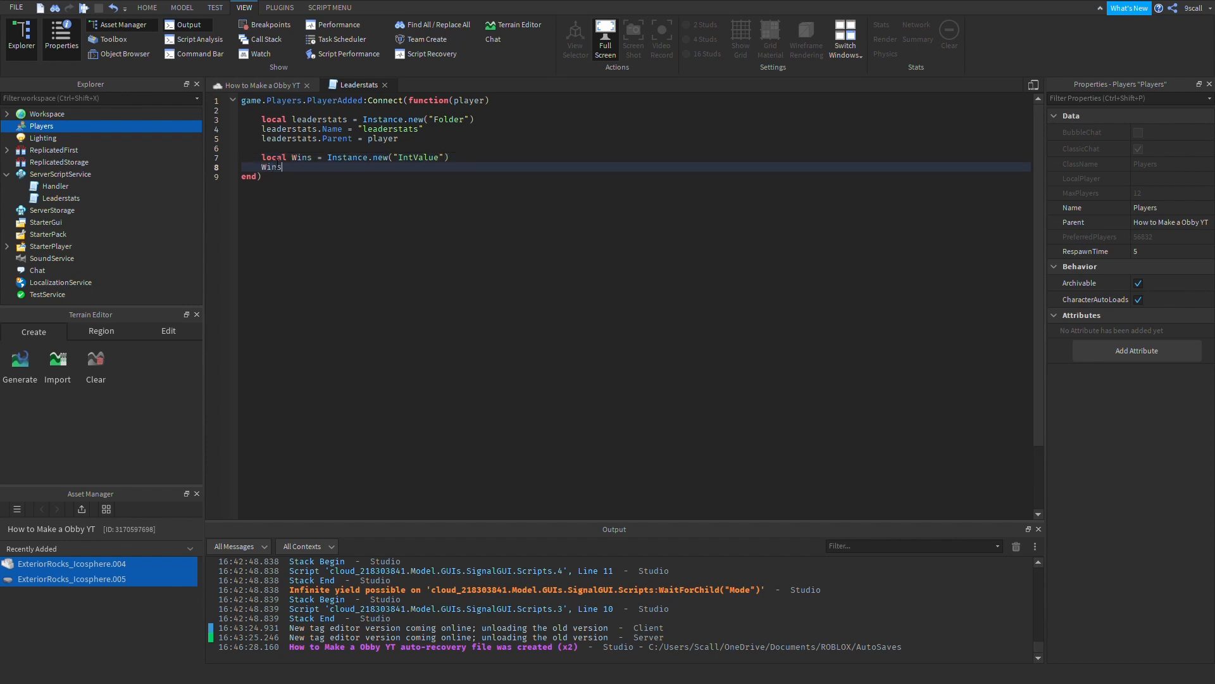
text(.Name = "Wins)
key(Return)
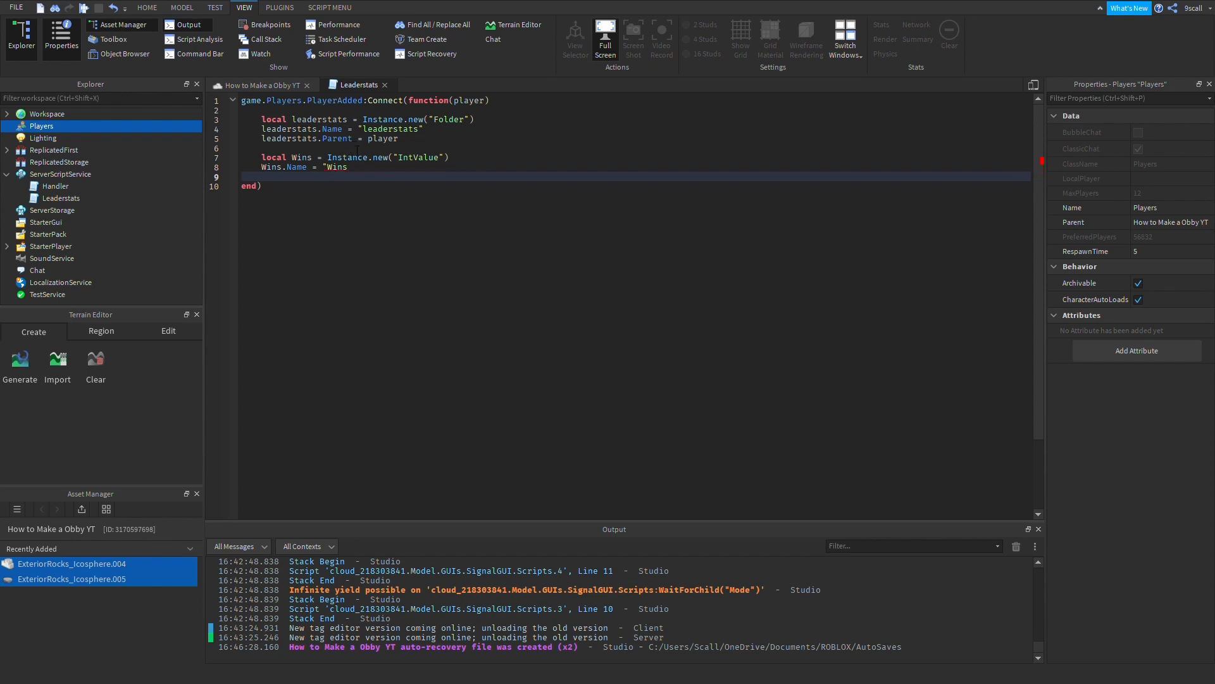
click(360, 169)
text(")
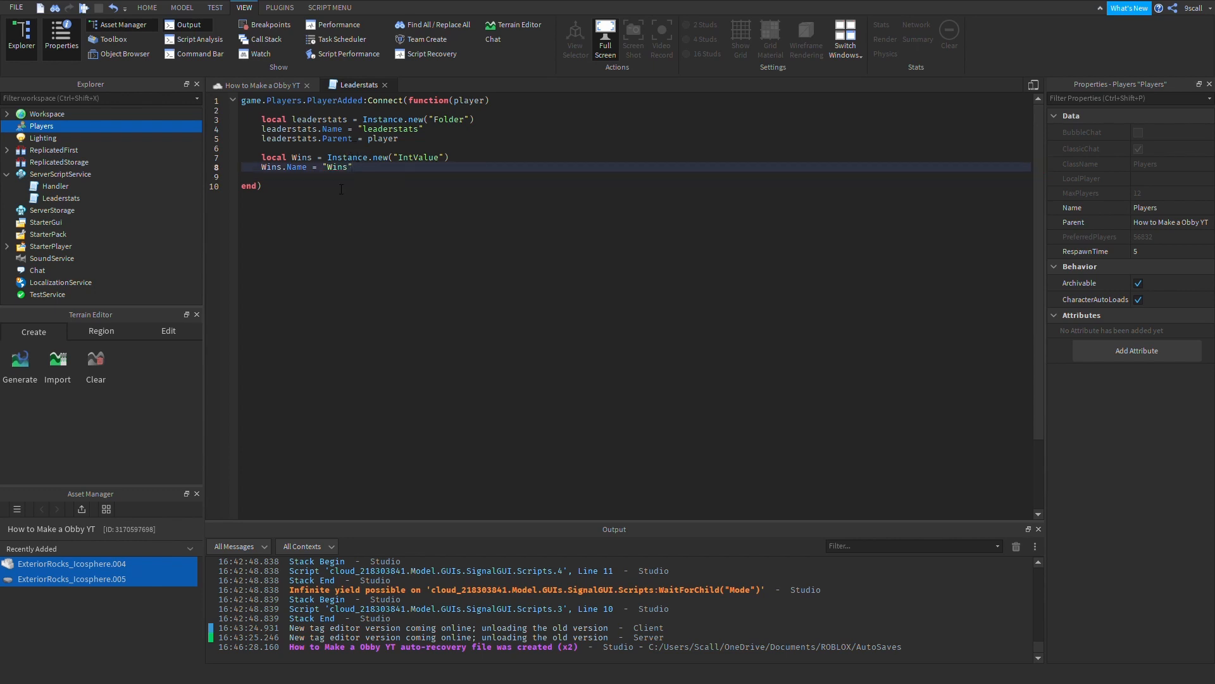
key(Down)
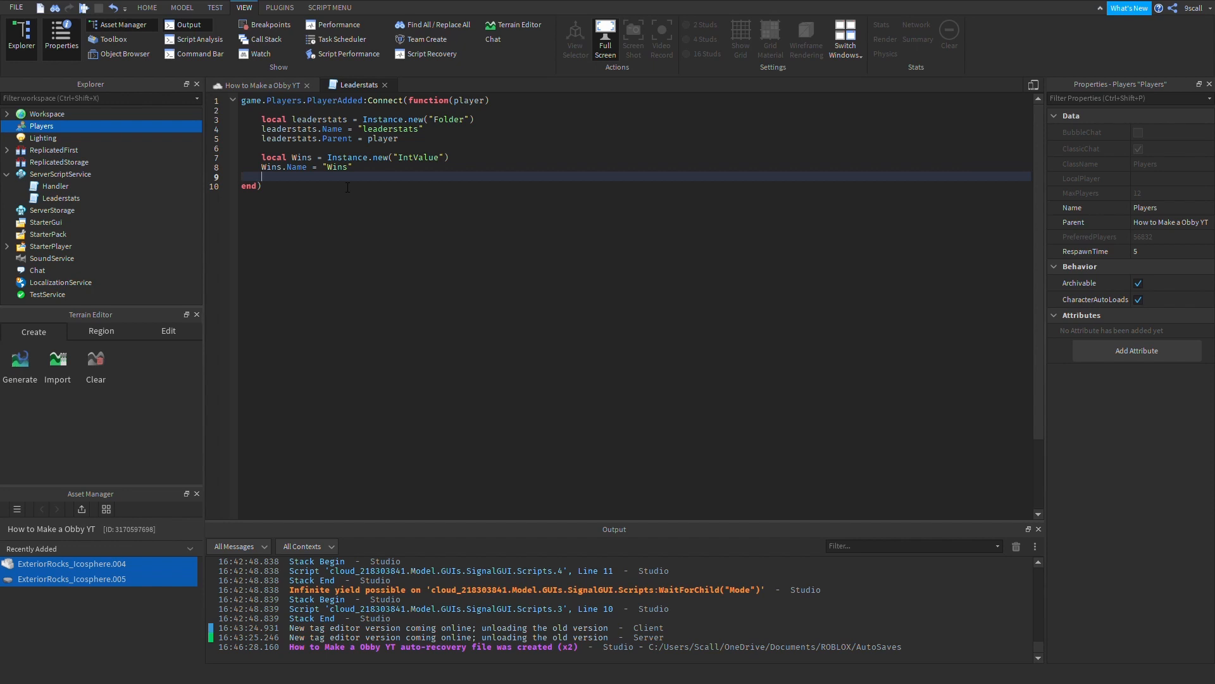
text(Wins.Parent = leaderstats)
key(Return)
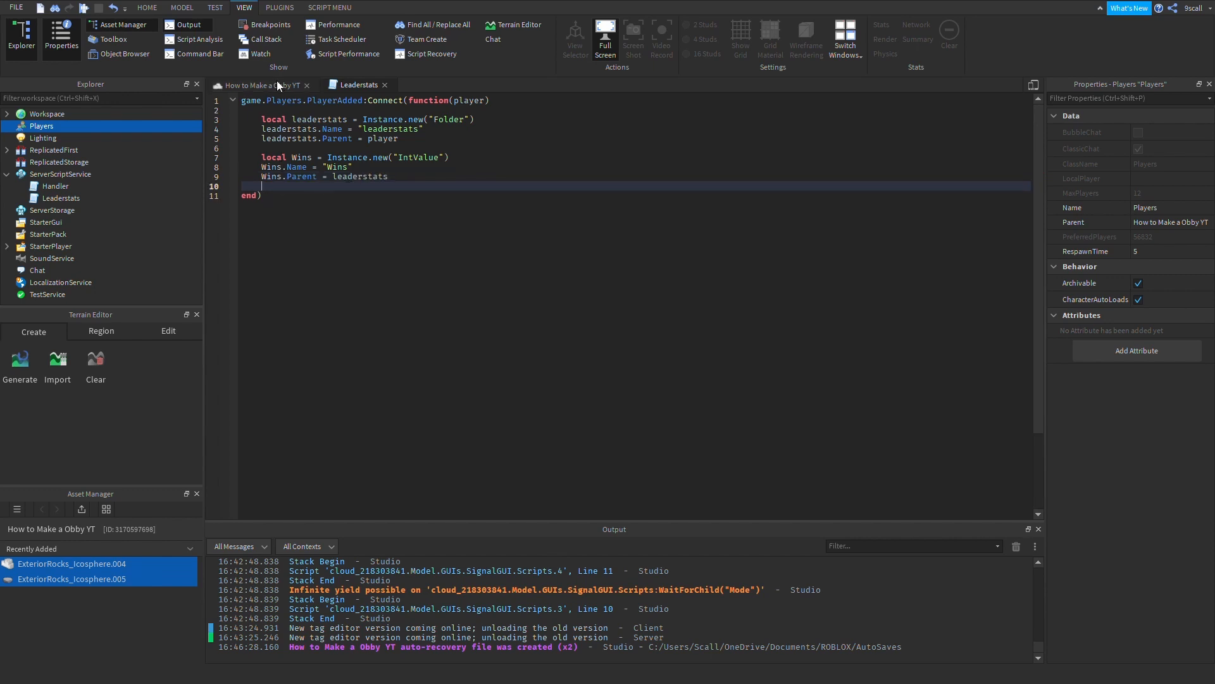
click(270, 111)
click(272, 191)
key(Up)
key(Up)
key(Up)
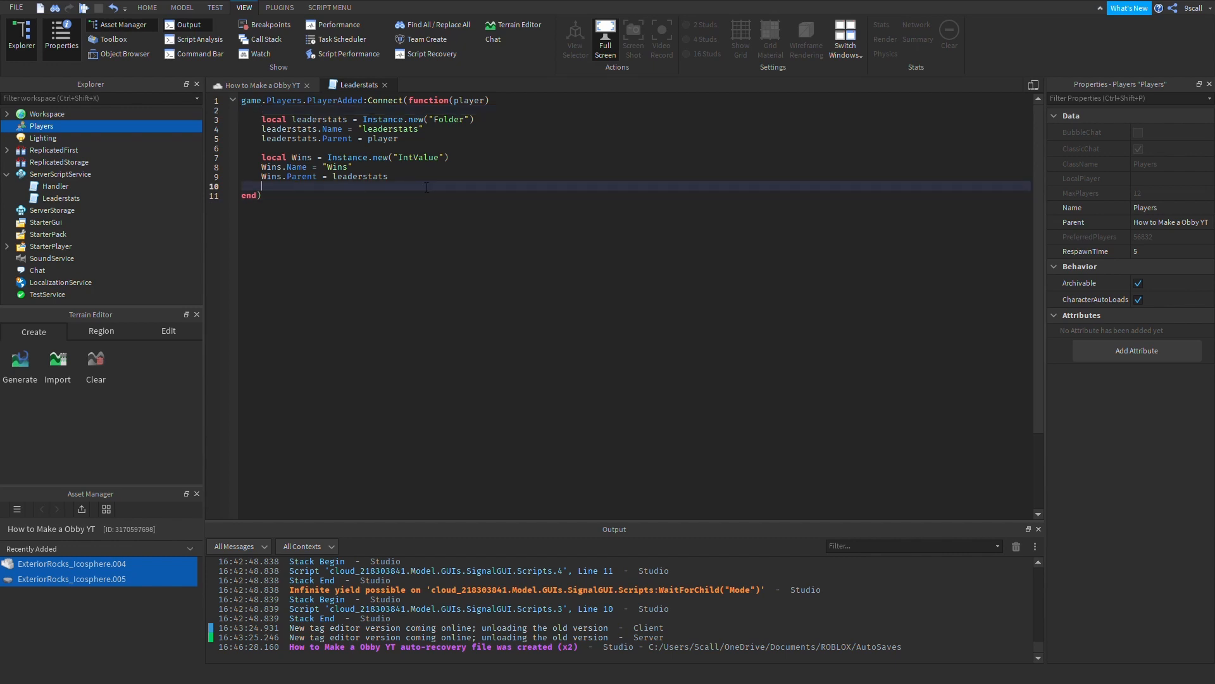
Switch from the script to the game's 3D view and start a playtest.
click(231, 82)
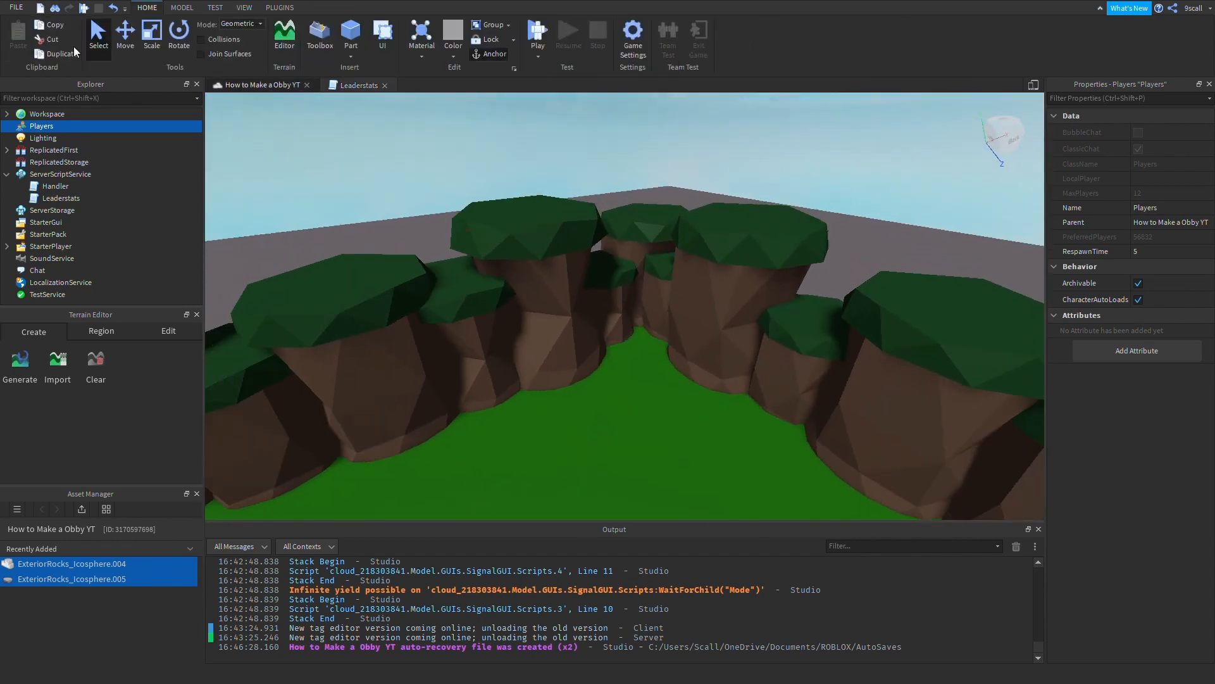
key(s)
click(87, 11)
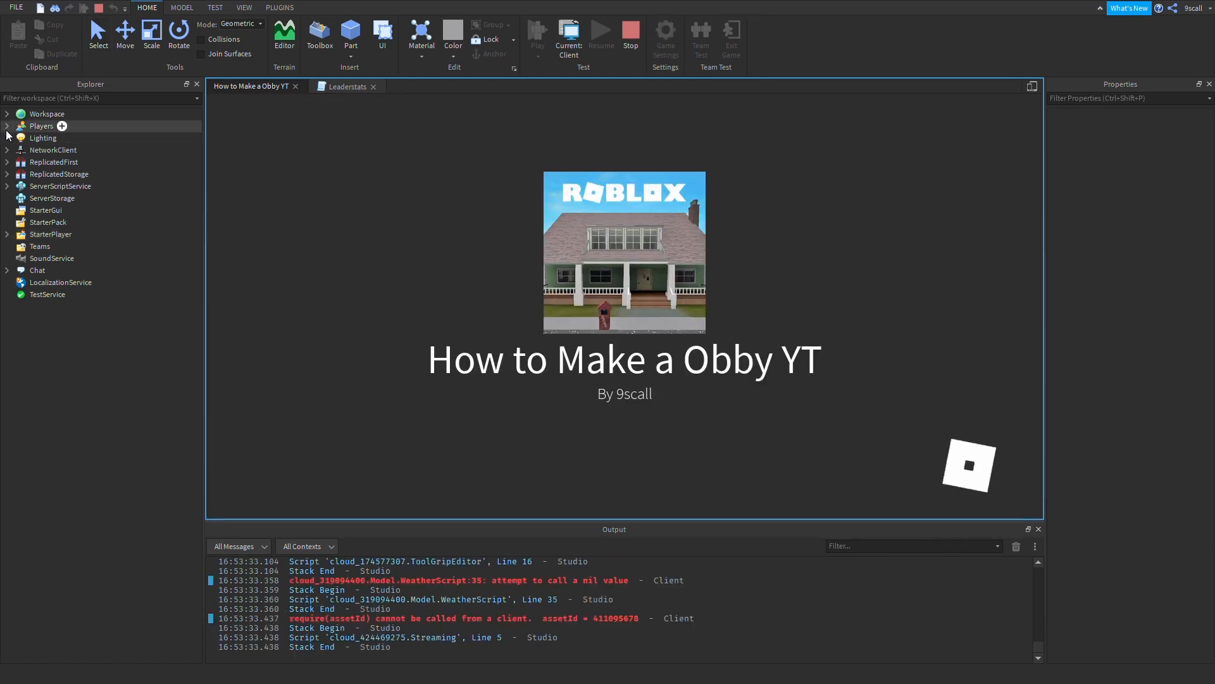
Expand the joined player under Players down to the leaderstats folder and select its Wins value.
click(7, 126)
click(50, 138)
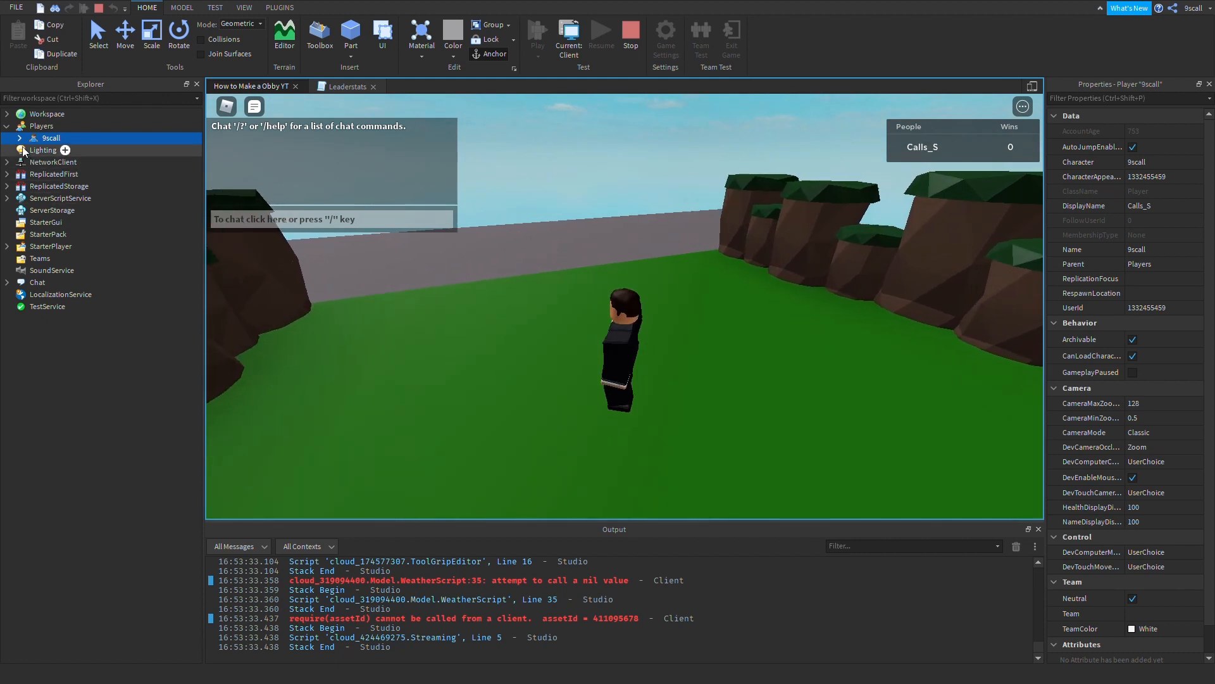
click(20, 138)
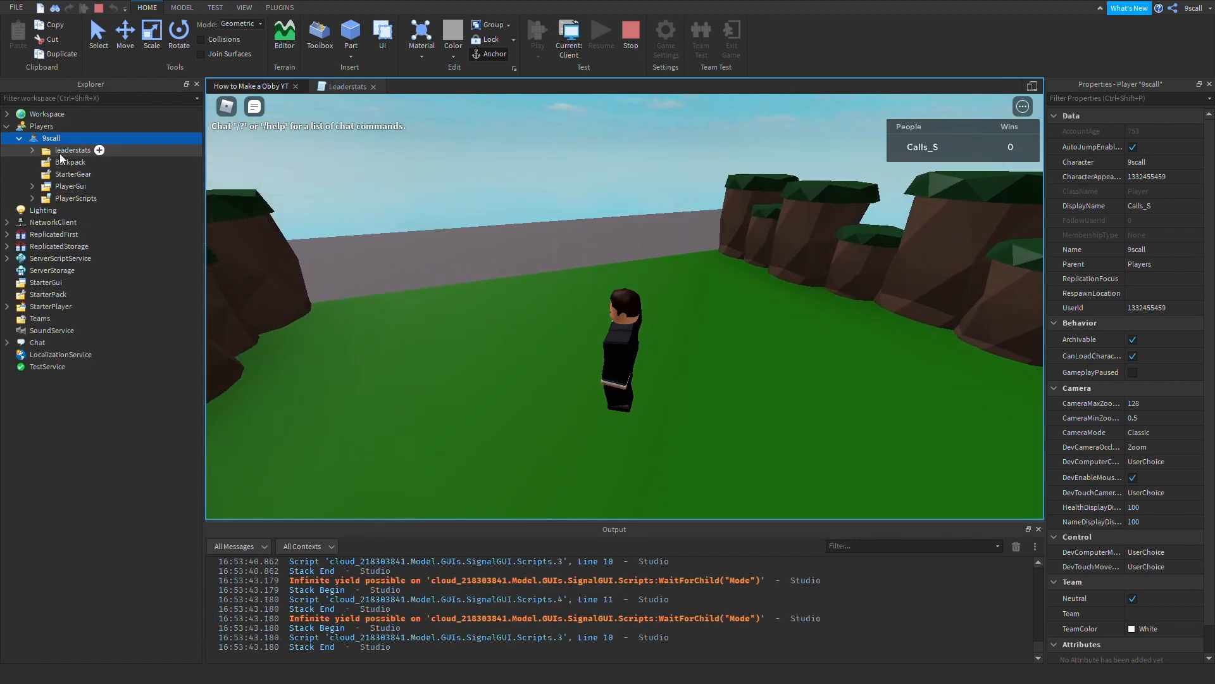
click(51, 150)
click(32, 150)
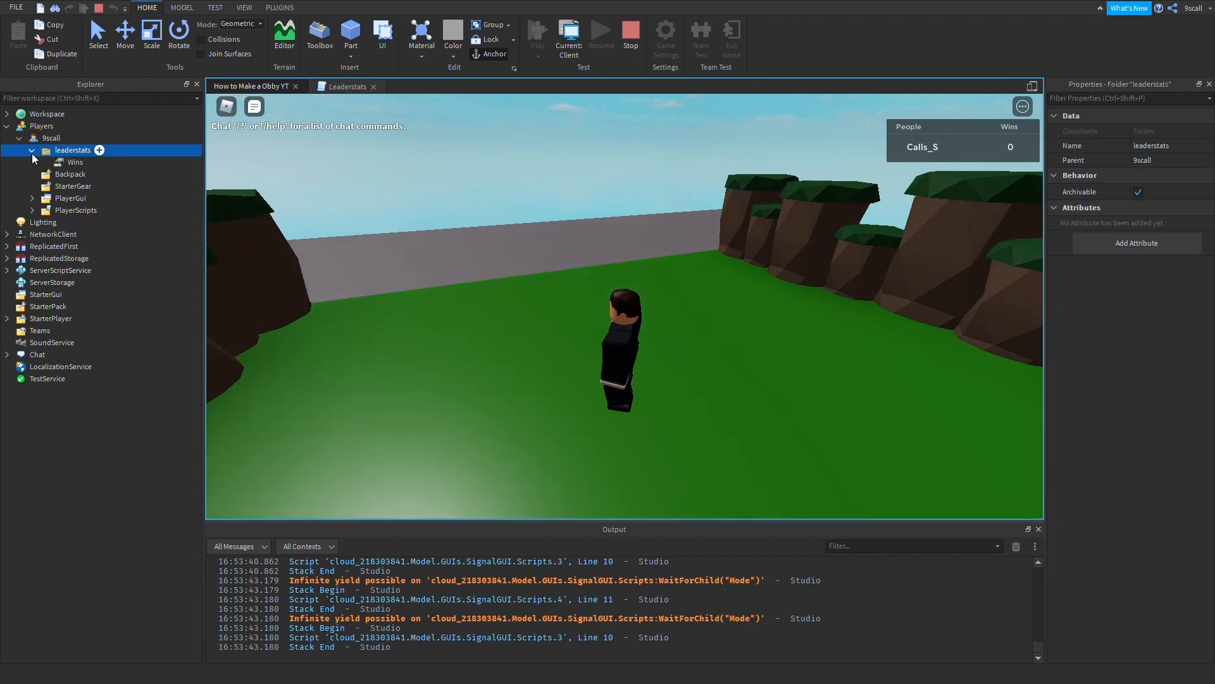
click(66, 162)
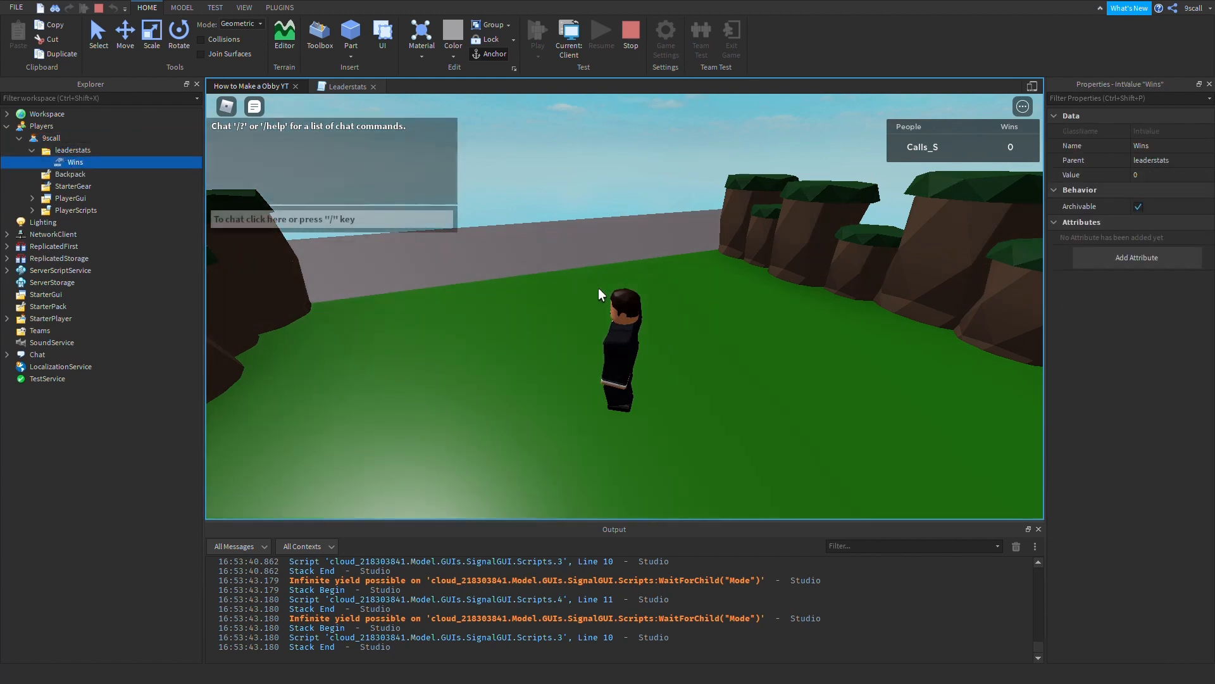
Walk the character across the green floor, check the Wins column on the leaderboard, and toggle the leaderboard.
right_drag(599, 287, 598, 287)
key(w)
key(d)
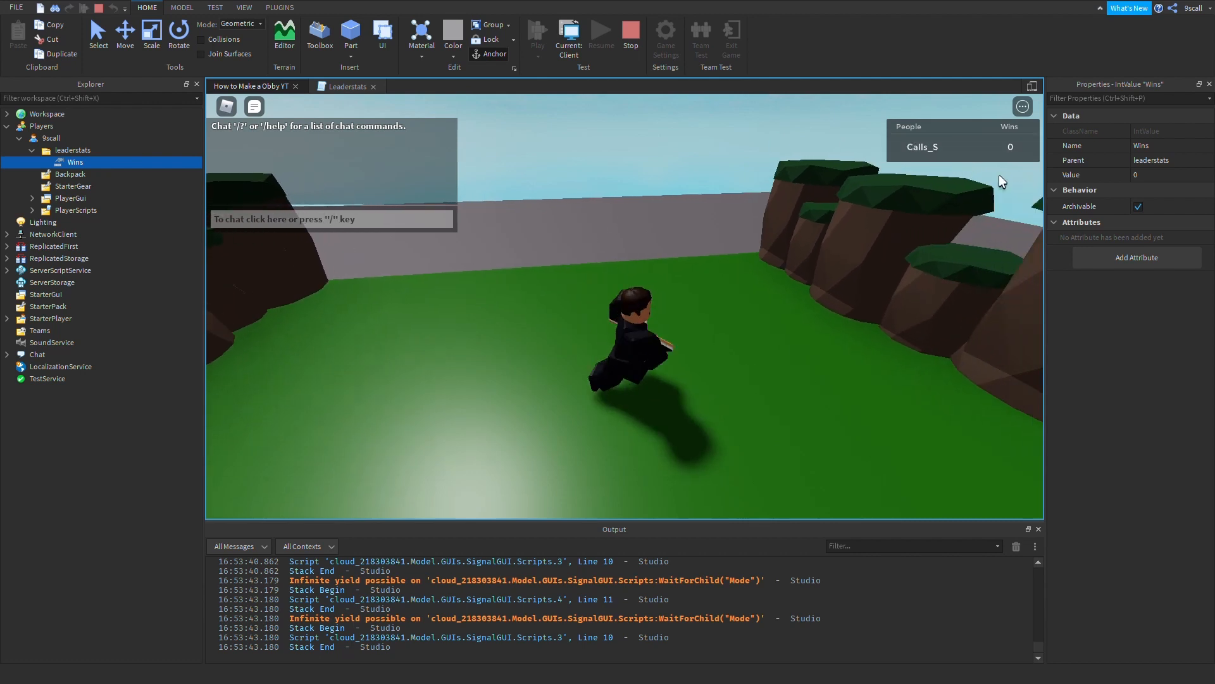
key(w)
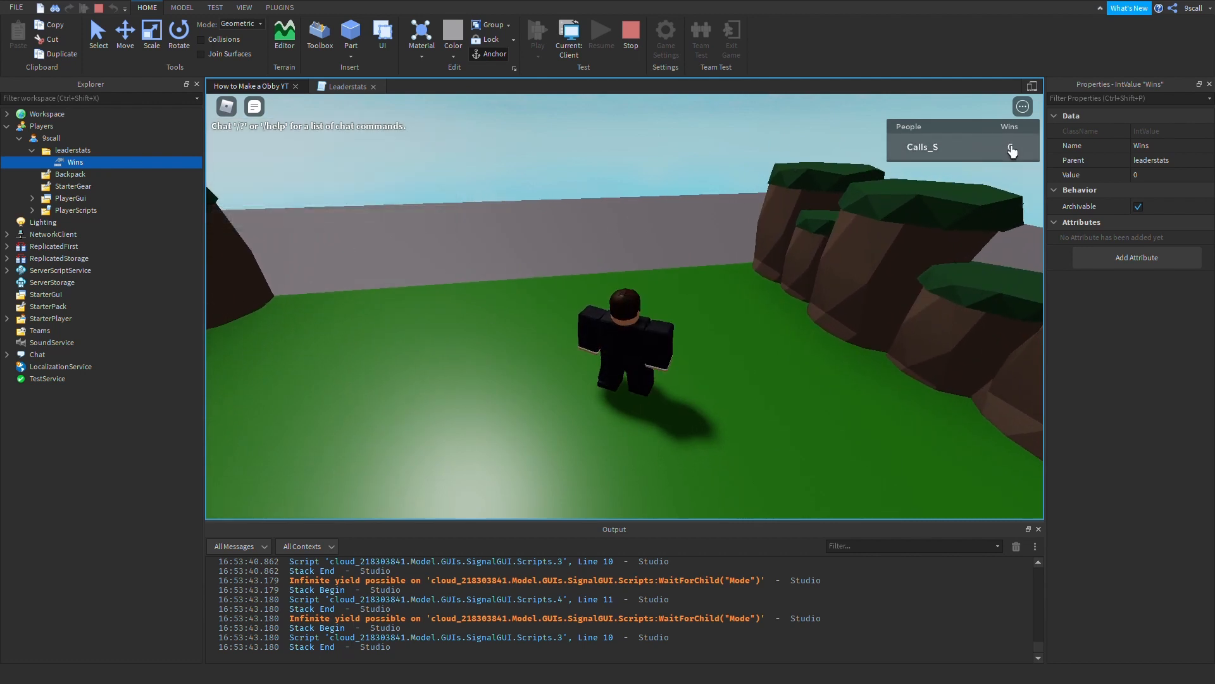
click(1009, 150)
right_drag(836, 279, 834, 279)
key(w)
key(Tab)
key(w)
key(Tab)
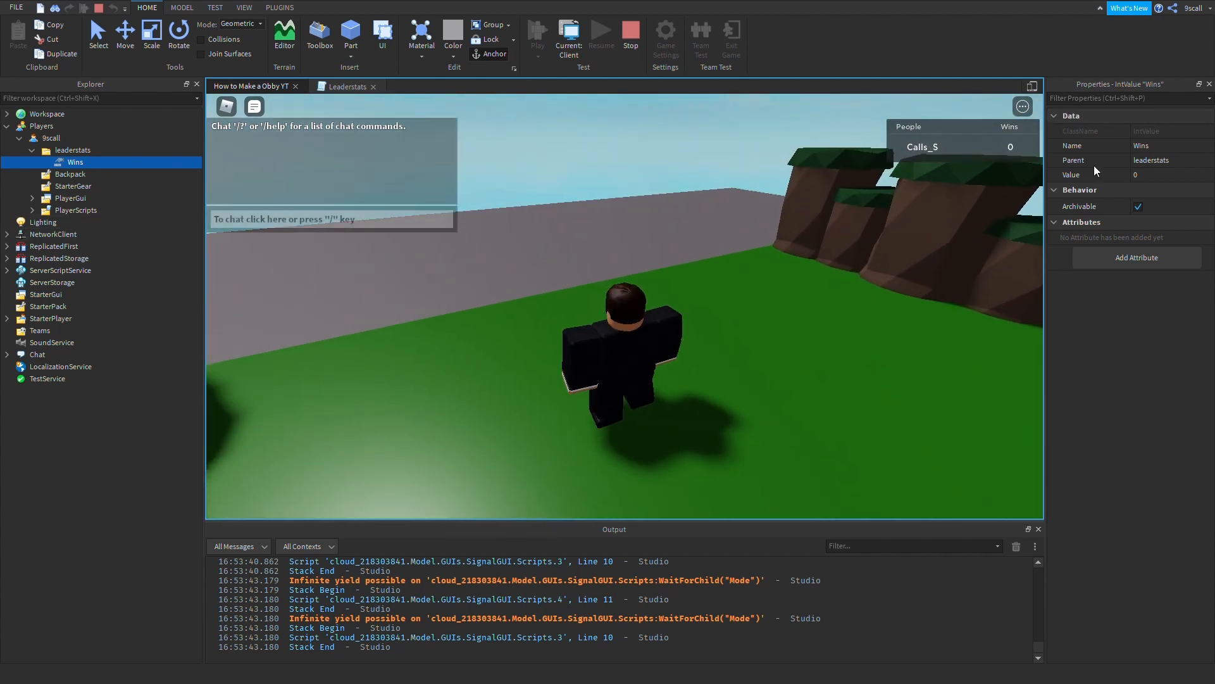
Try a value of 9 and a value of 200 for the player's Wins in the running playtest.
click(1176, 176)
text(9)
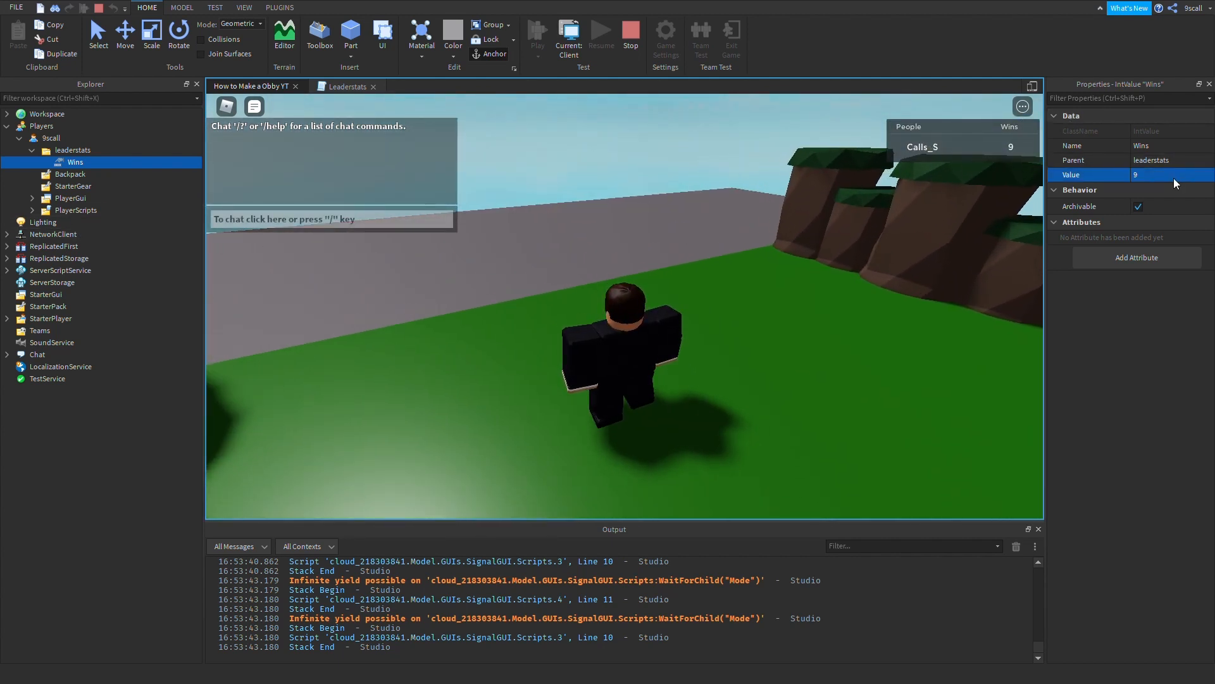
key(Return)
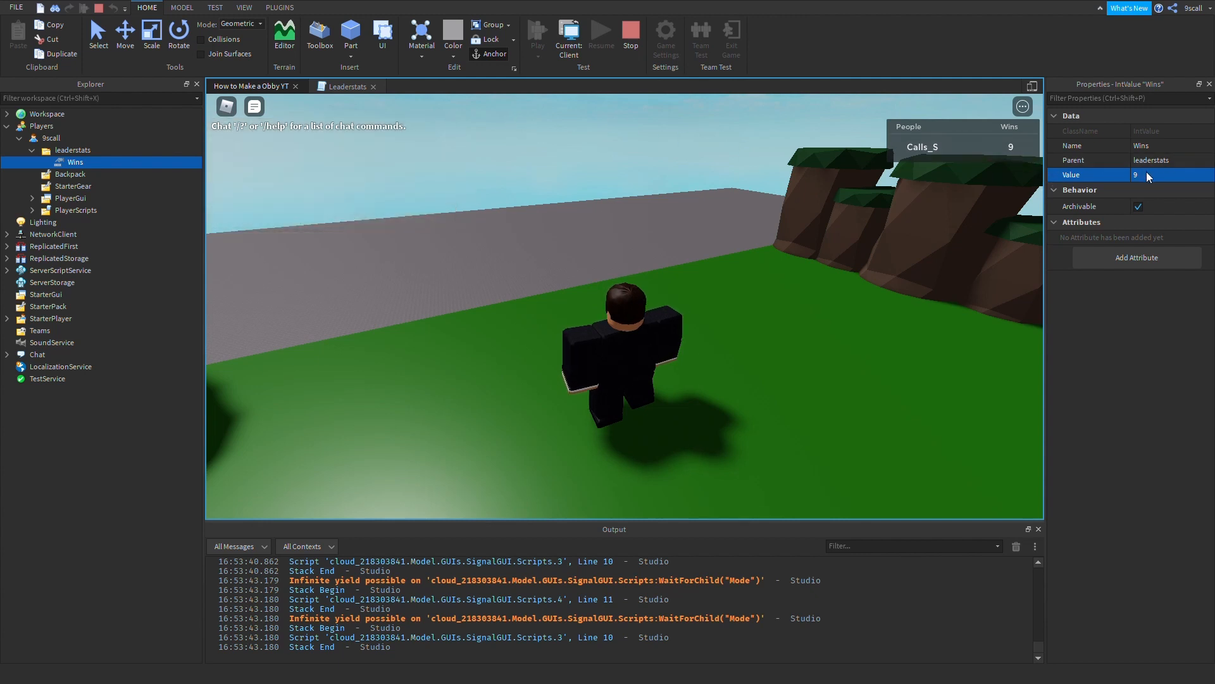
click(1146, 174)
text(200)
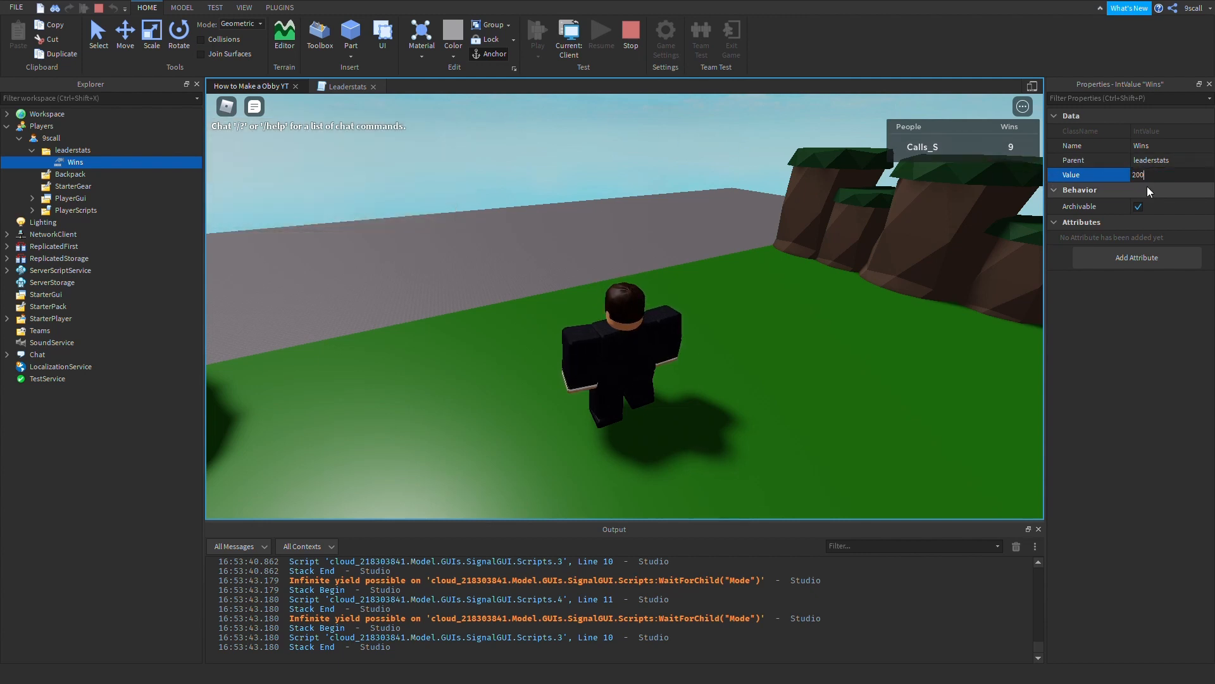
key(Return)
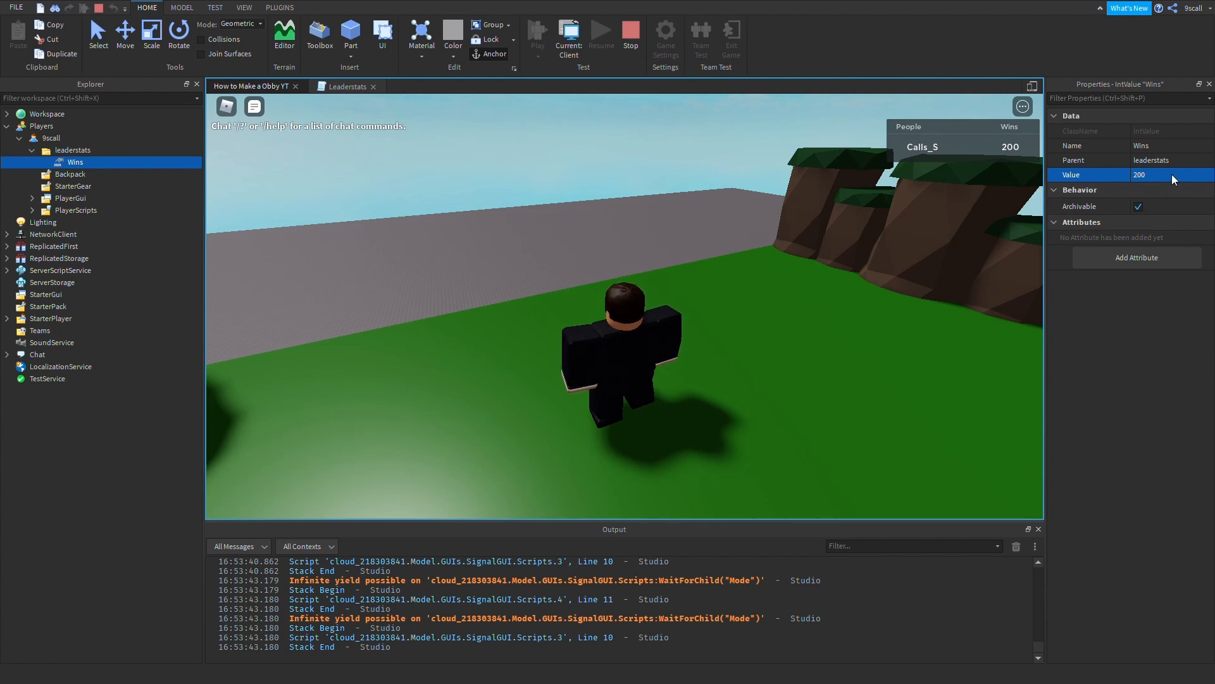
Set the player's Wins value to 2000 and run and jump the character around the green floor.
click(1169, 177)
text(2000)
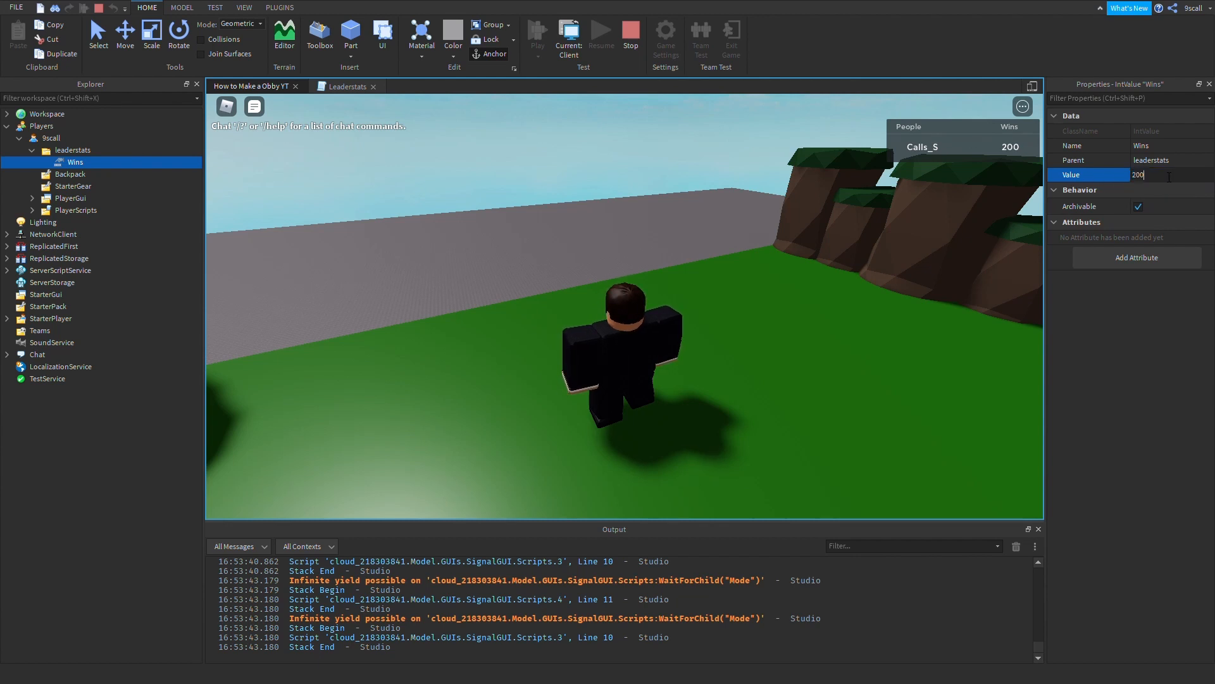
key(Return)
key(w)
right_drag(764, 239, 754, 245)
key(space)
key(a)
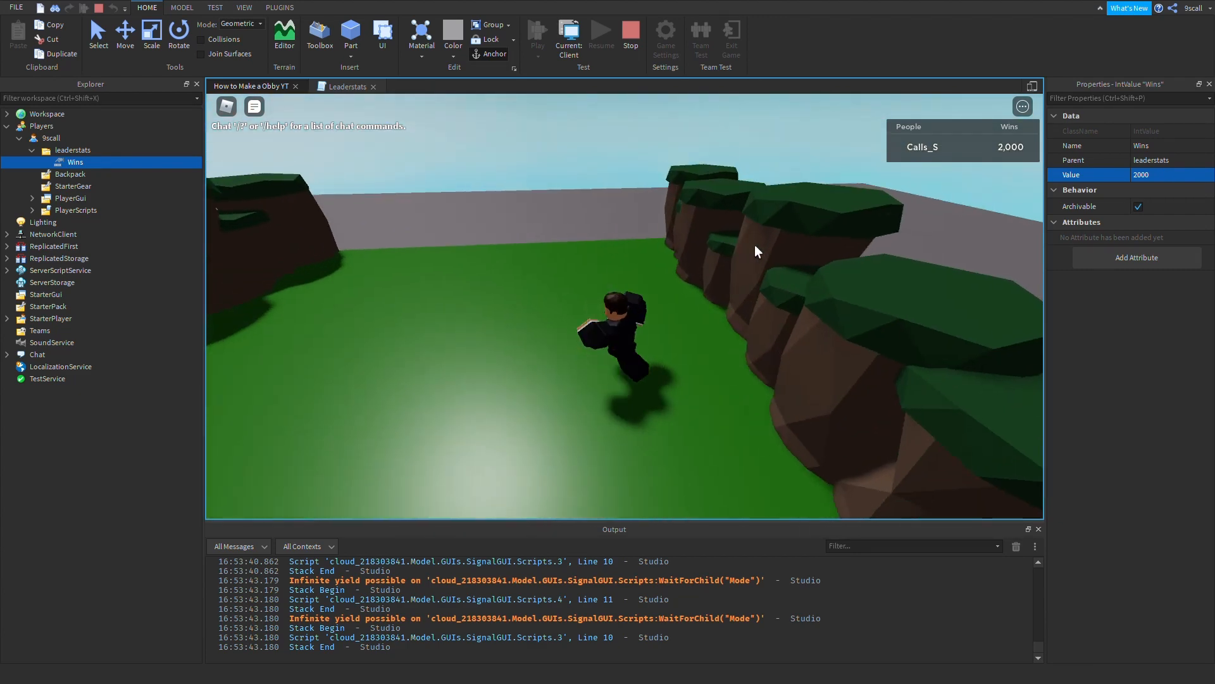
Run and jump the character to the open edge of the green floor and back toward the rock pillars.
key(w)
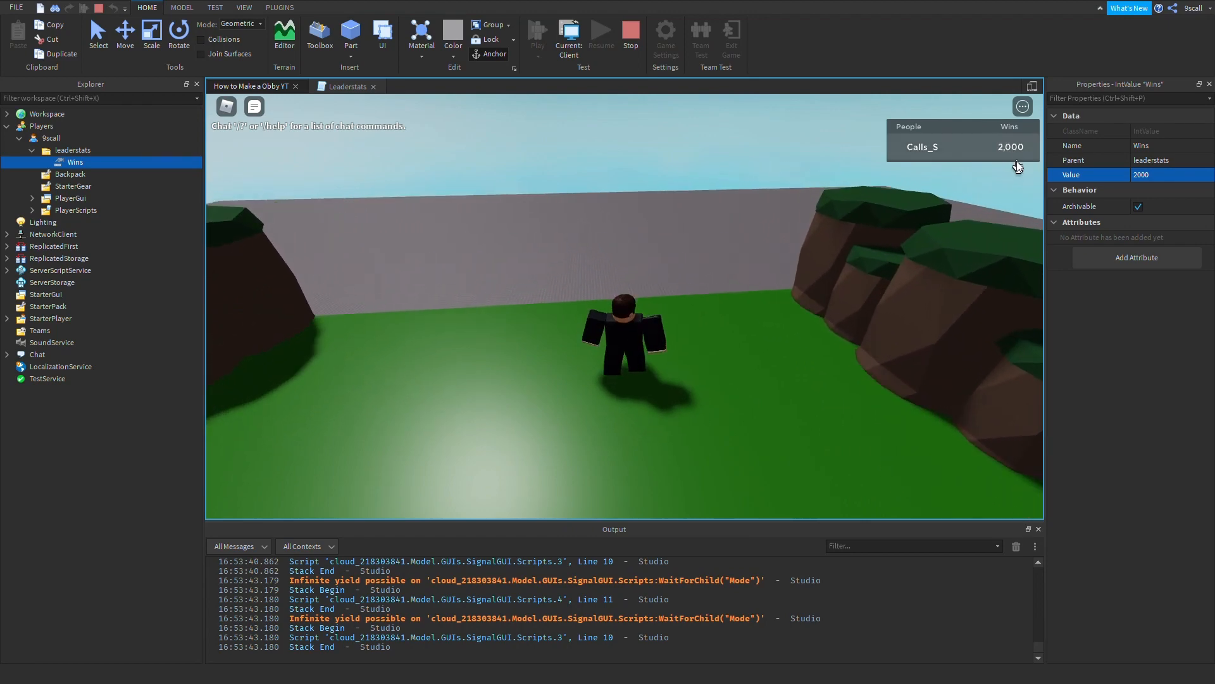
right_drag(916, 253, 916, 253)
key(w)
key(space)
key(s)
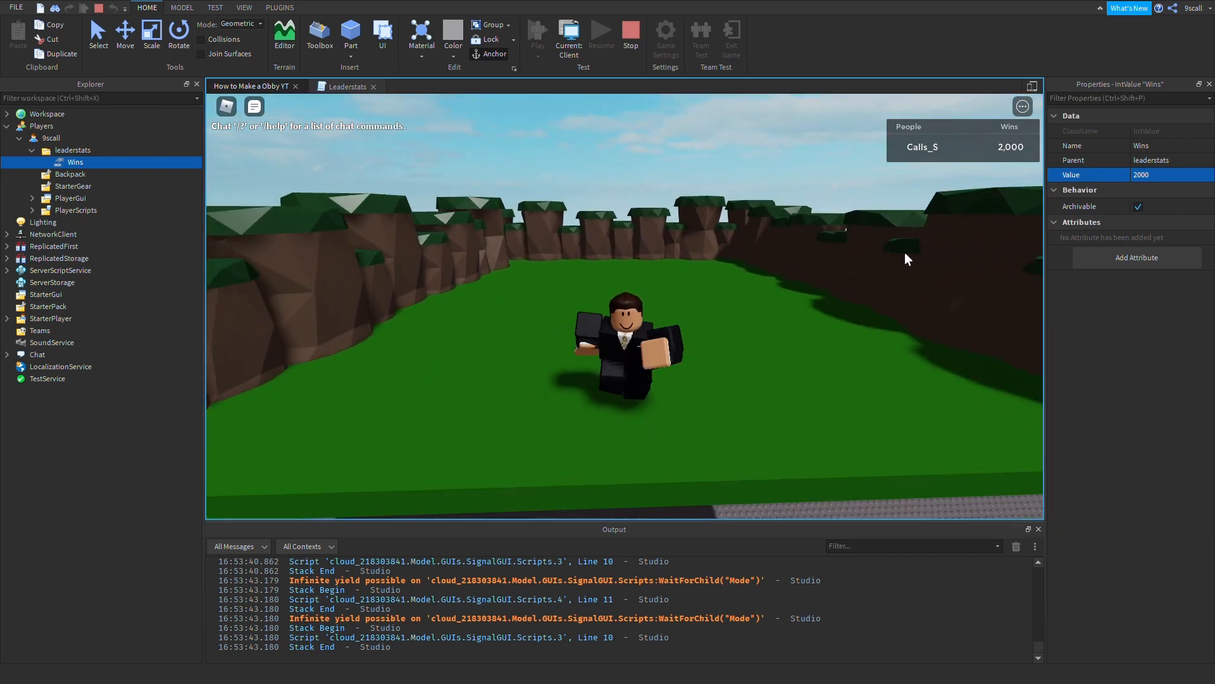
key(w)
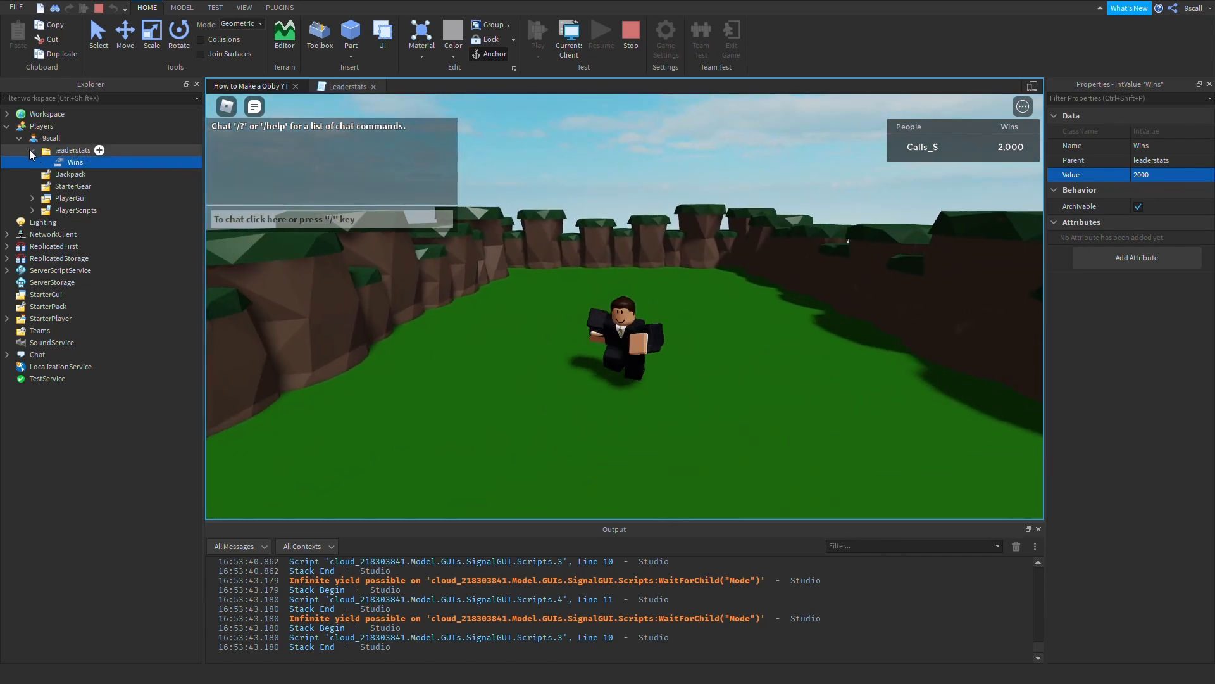
Collapse the player's leaderstats folder and send a !give chat command with the player's username and the amount 20000.
click(31, 150)
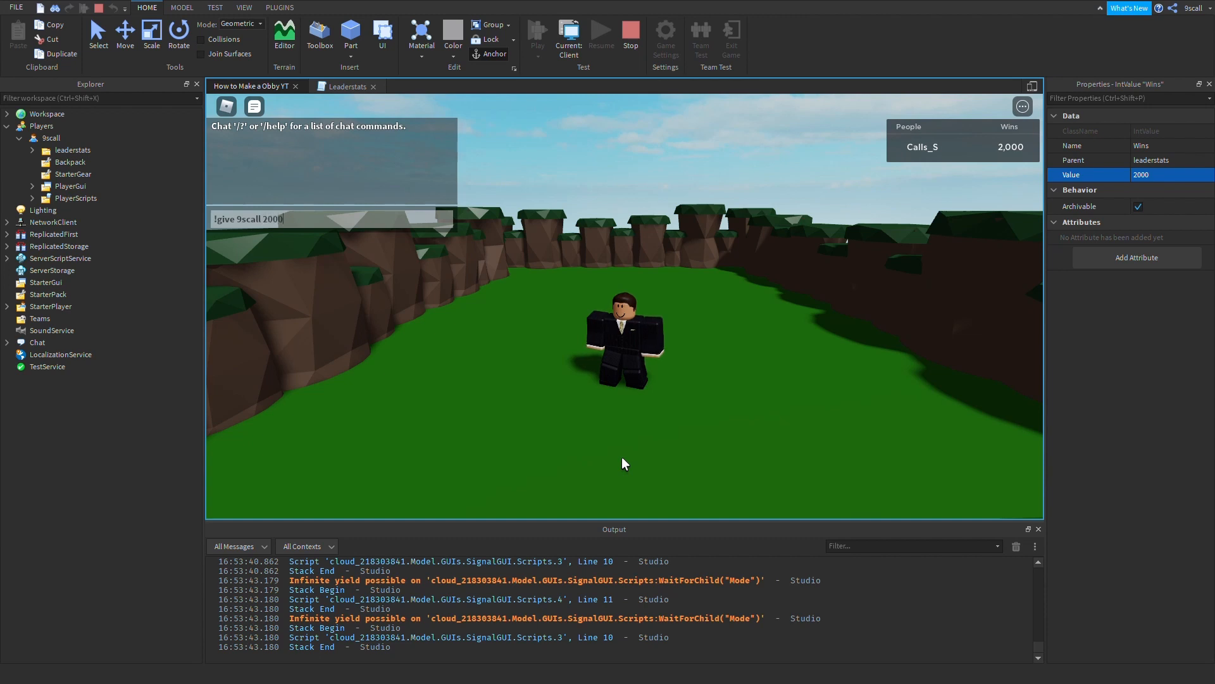
text(0)
key(Return)
Move the character briefly around the green floor and stop the playtest.
key(w)
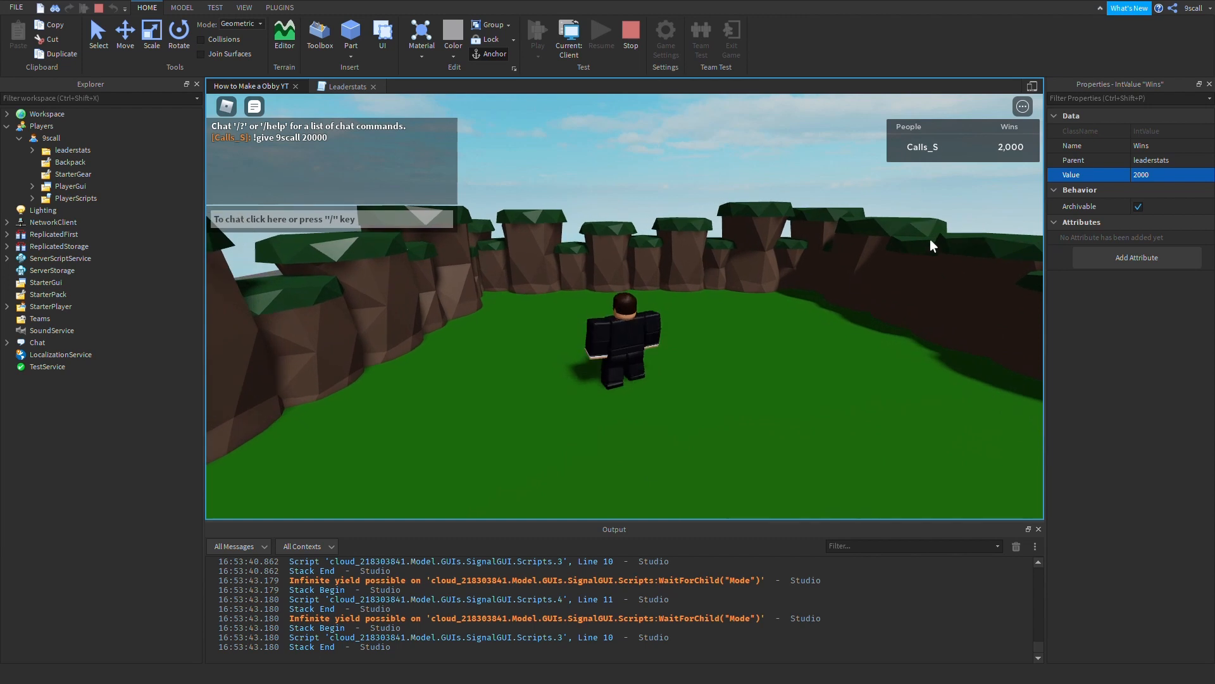
key(d)
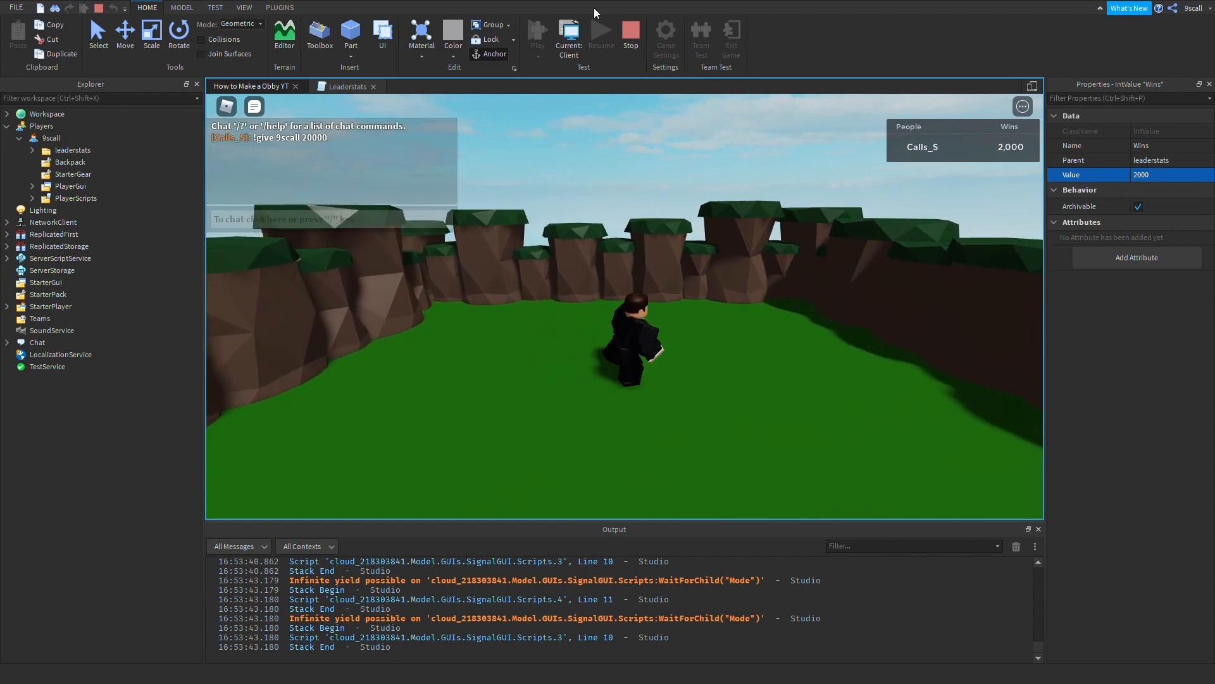
key(s)
click(633, 39)
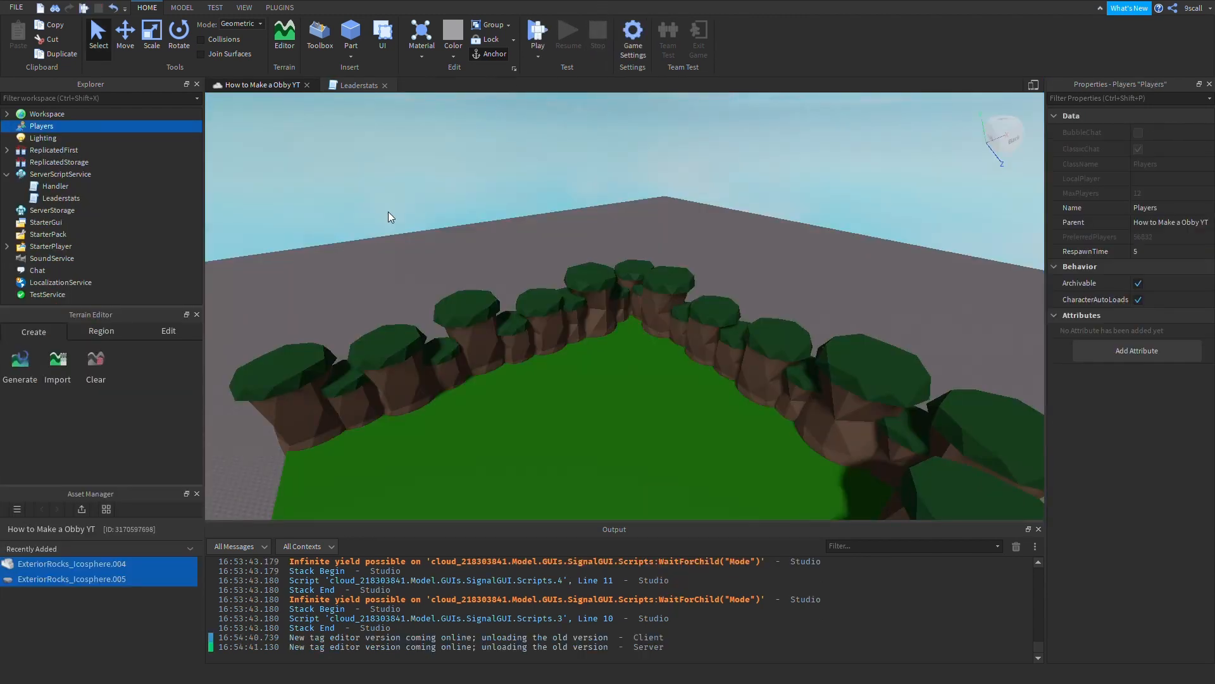
Review the Wins code in the Leaderstats script, then close the script to return to the obby's 3D view.
scroll(640, 202, up, 5)
scroll(640, 207, down, 10)
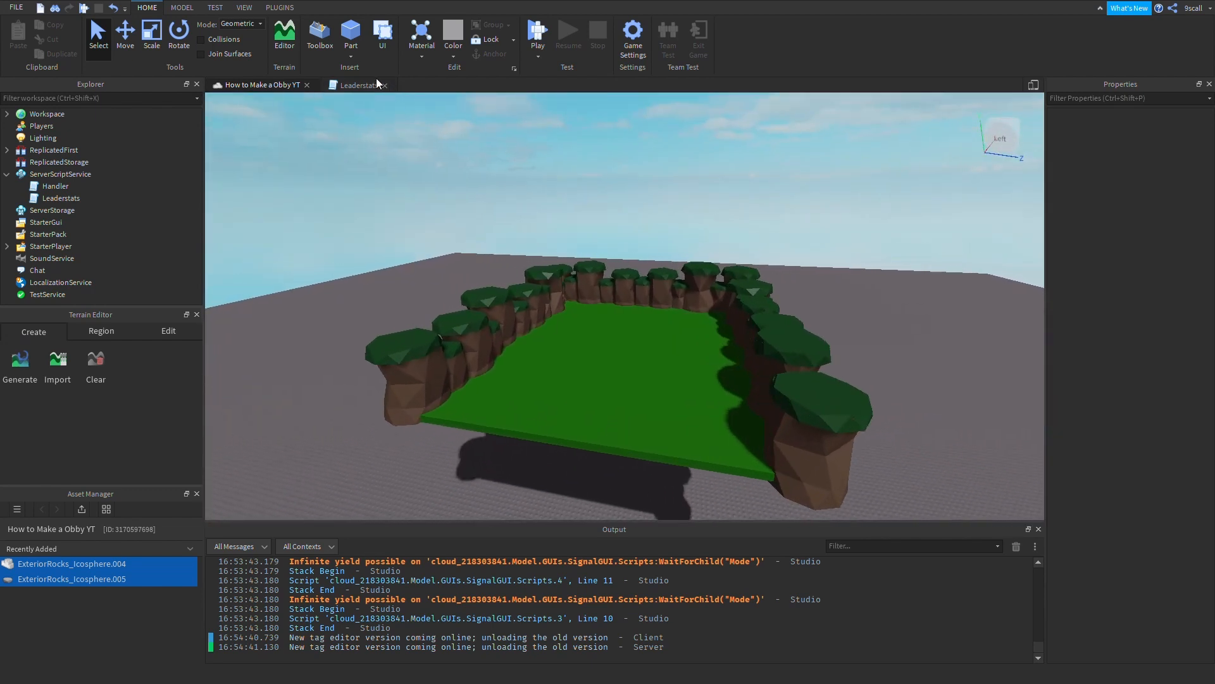
click(368, 84)
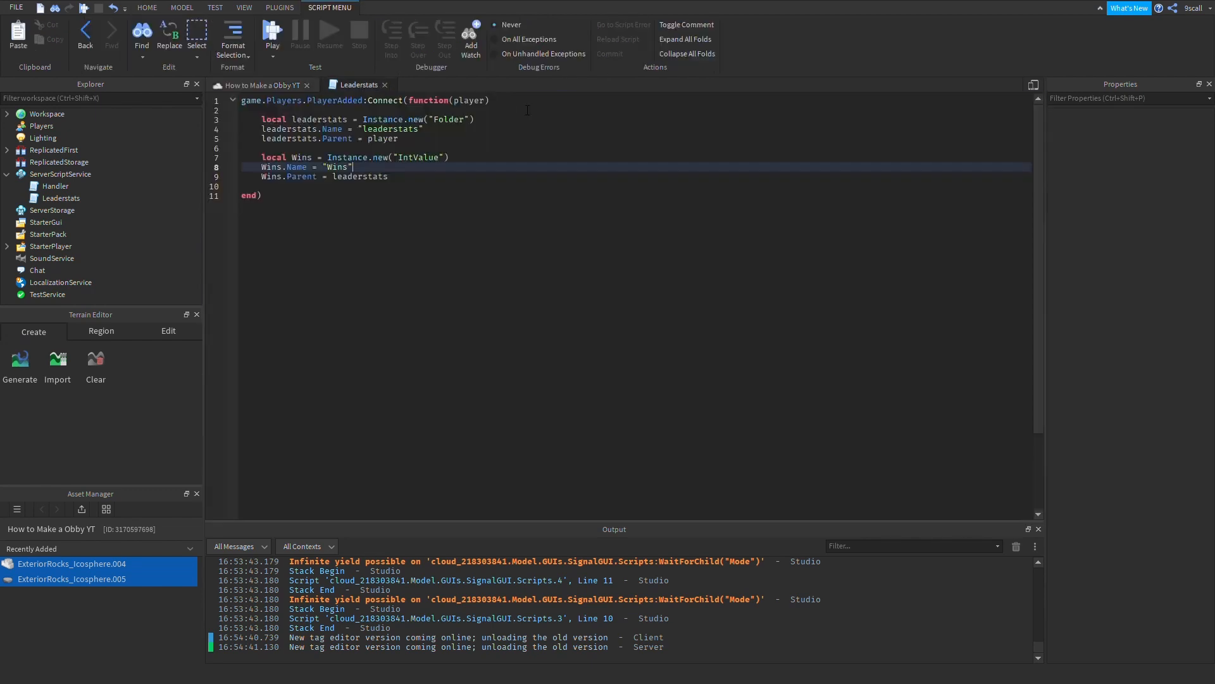
click(400, 177)
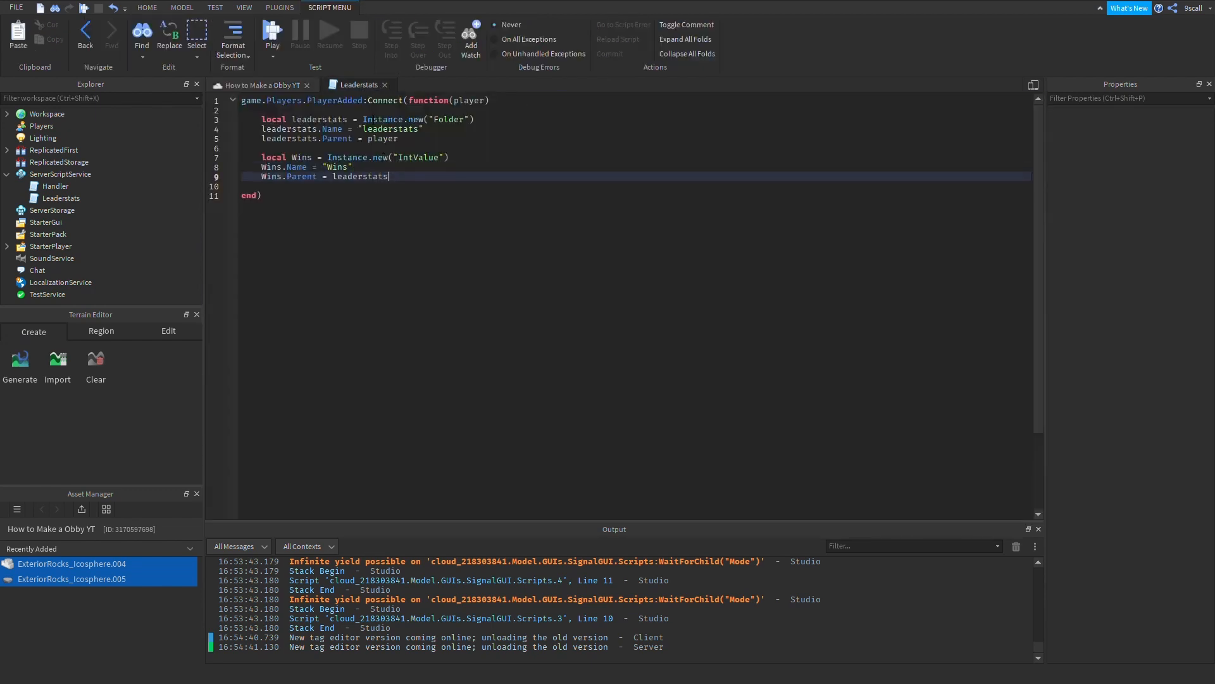
click(384, 86)
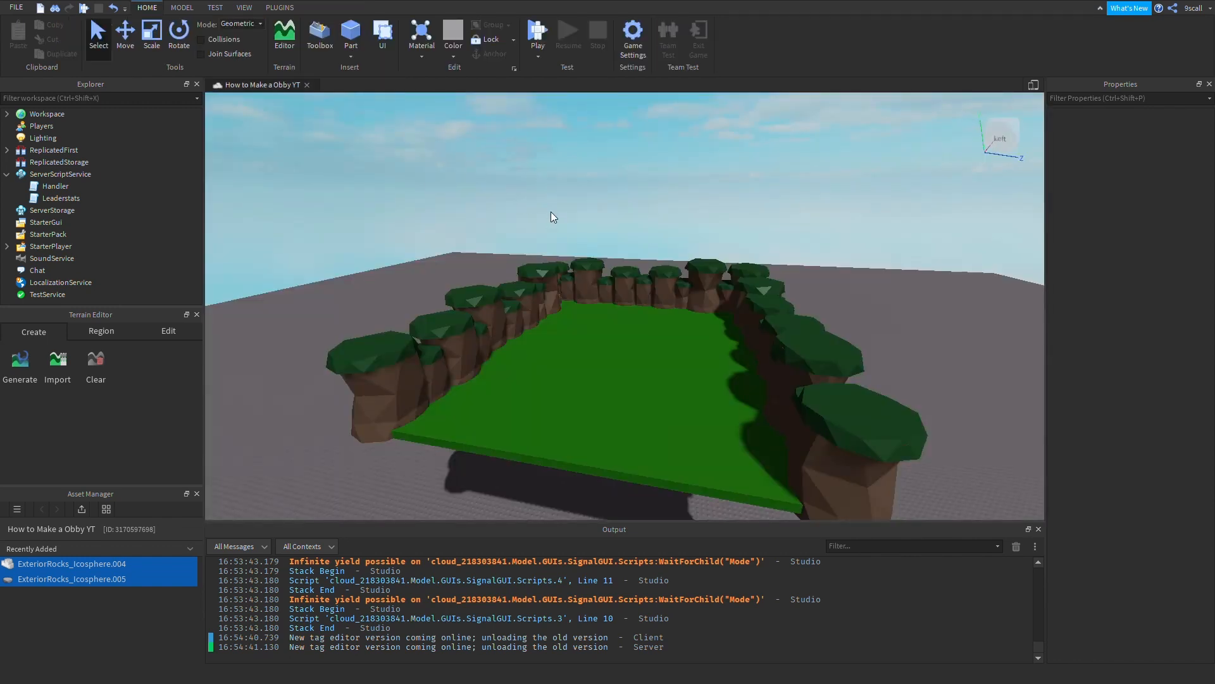